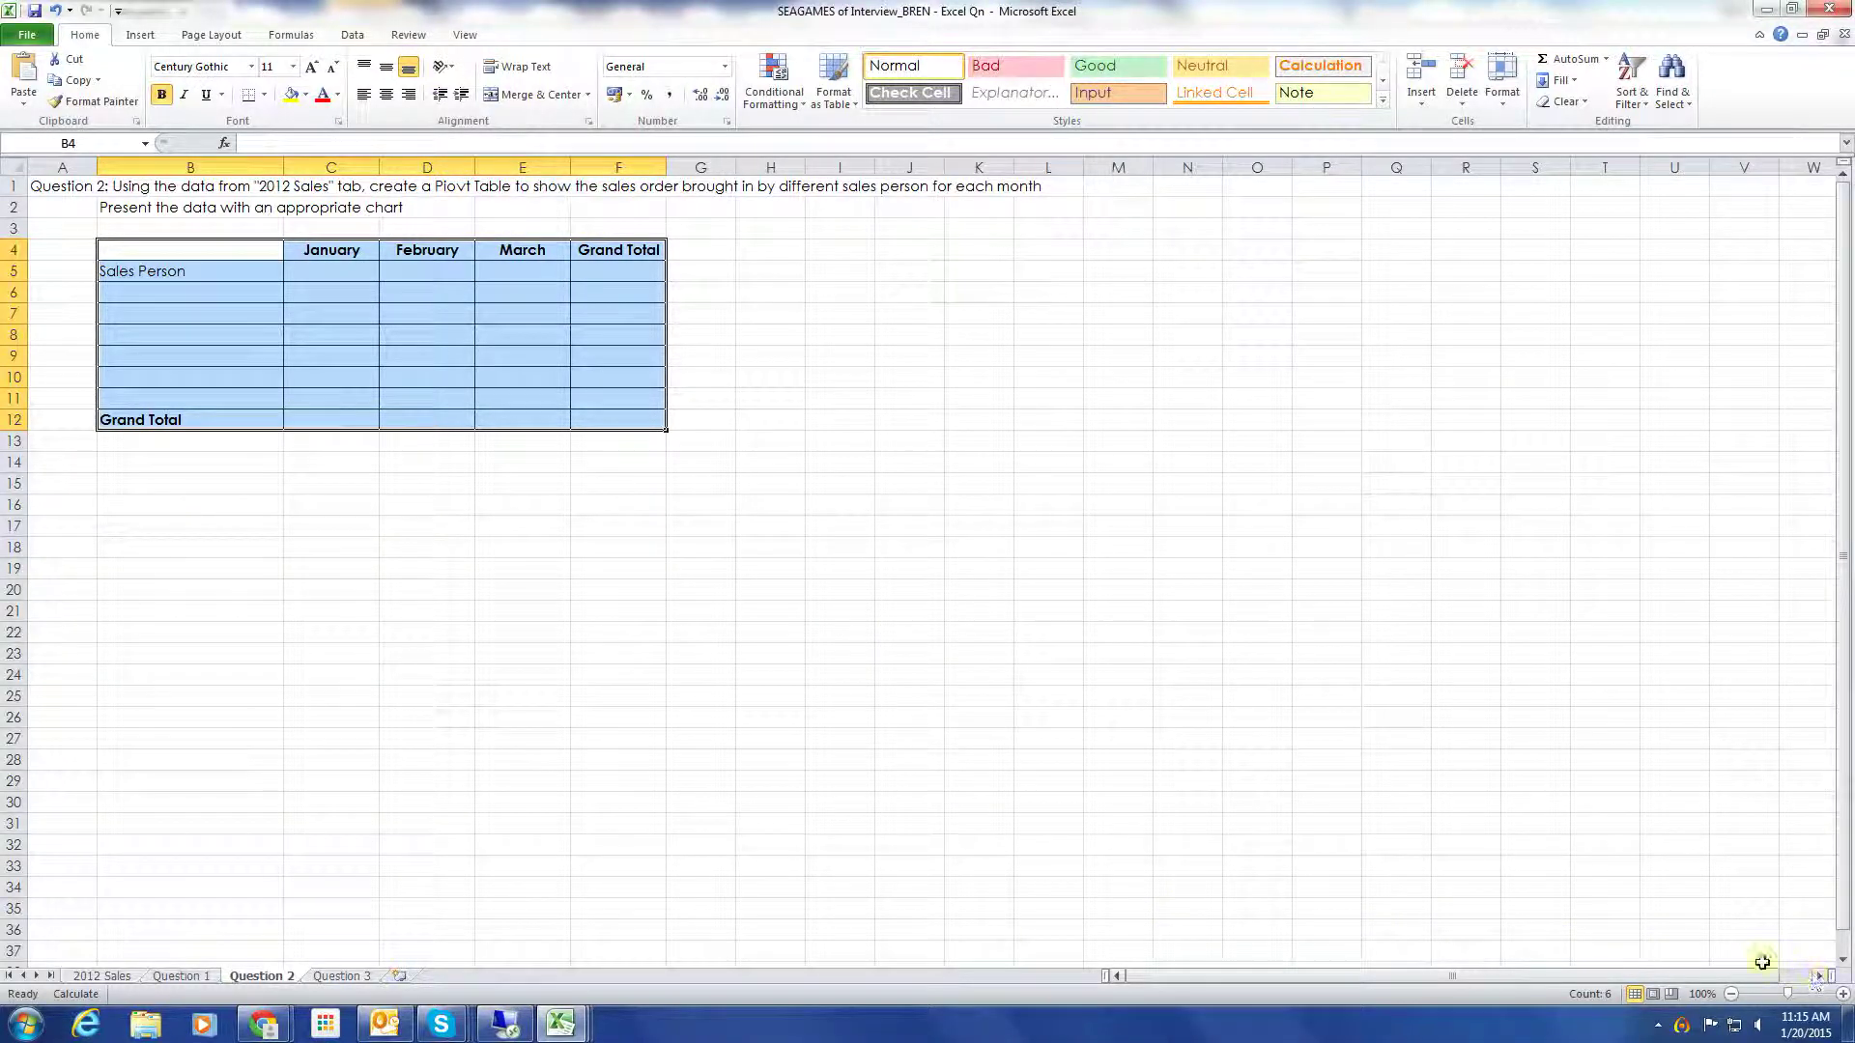
From the Question 2 sheet, open the Create PivotTable dialog via Insert > PivotTable
left_click(1681, 1028)
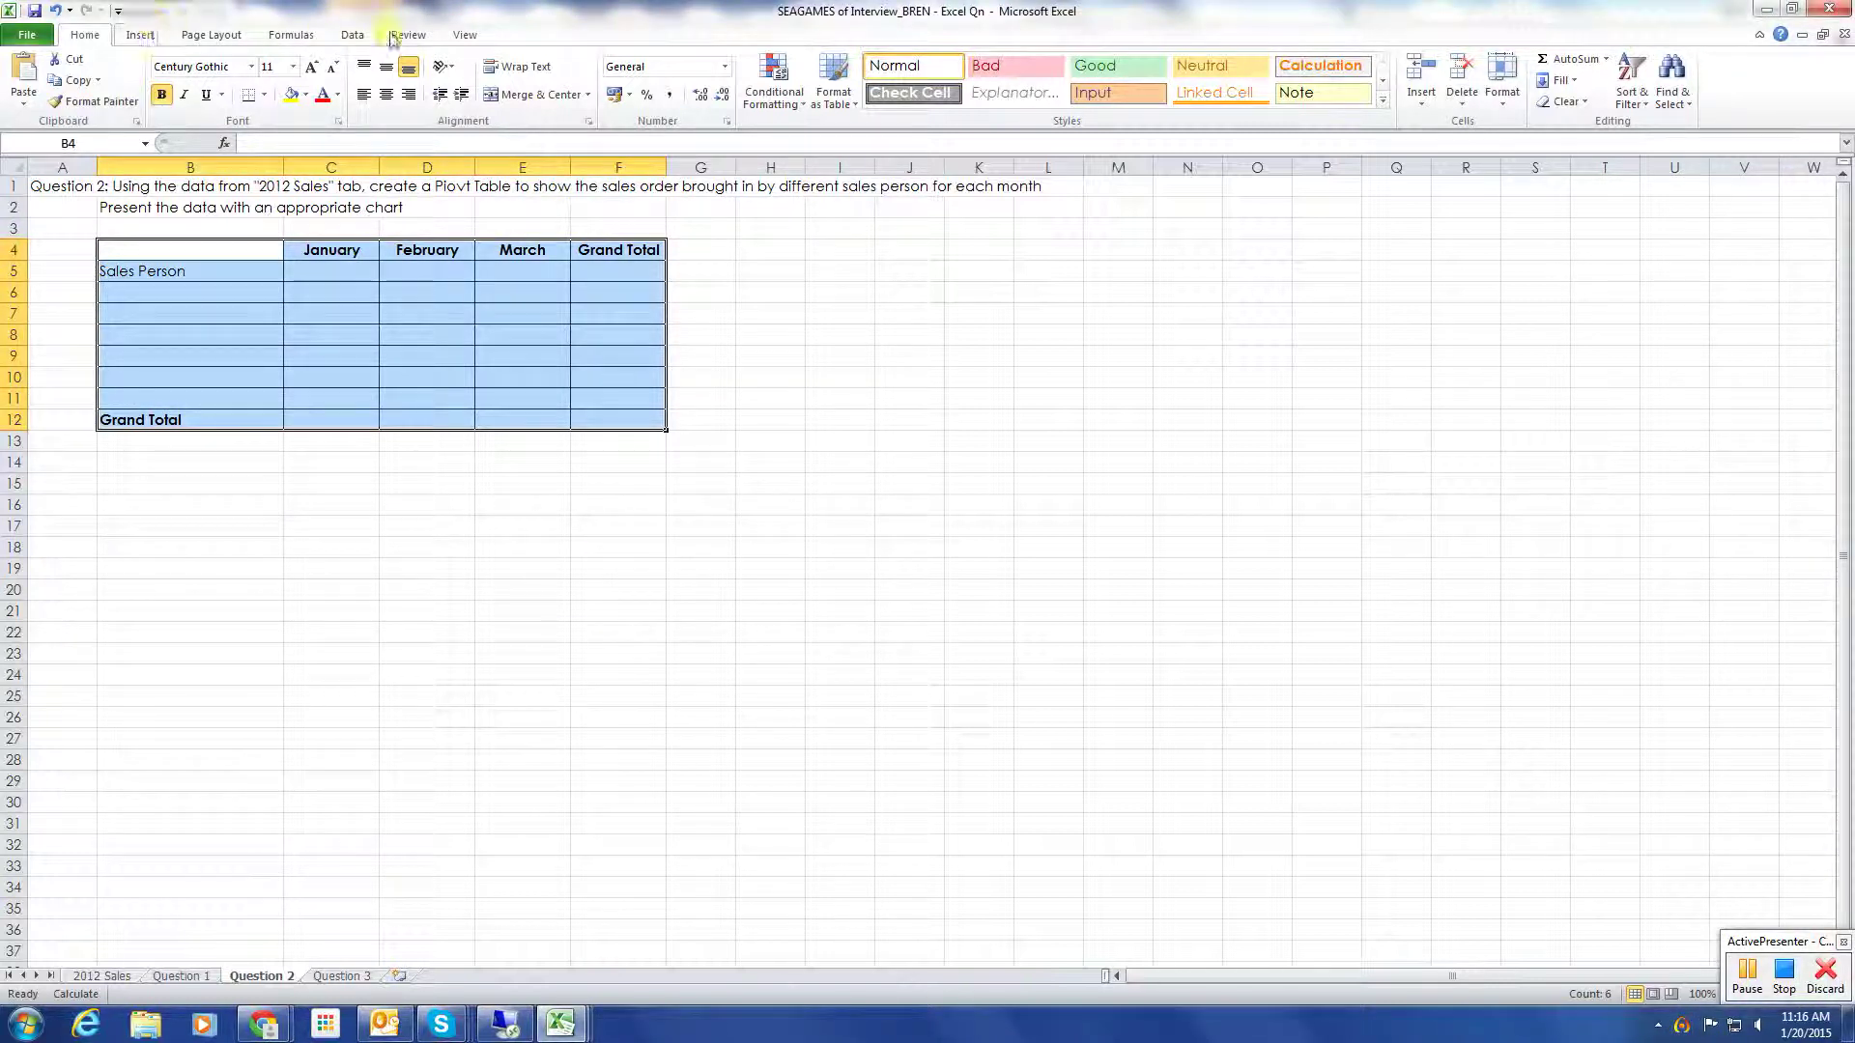
left_click(140, 34)
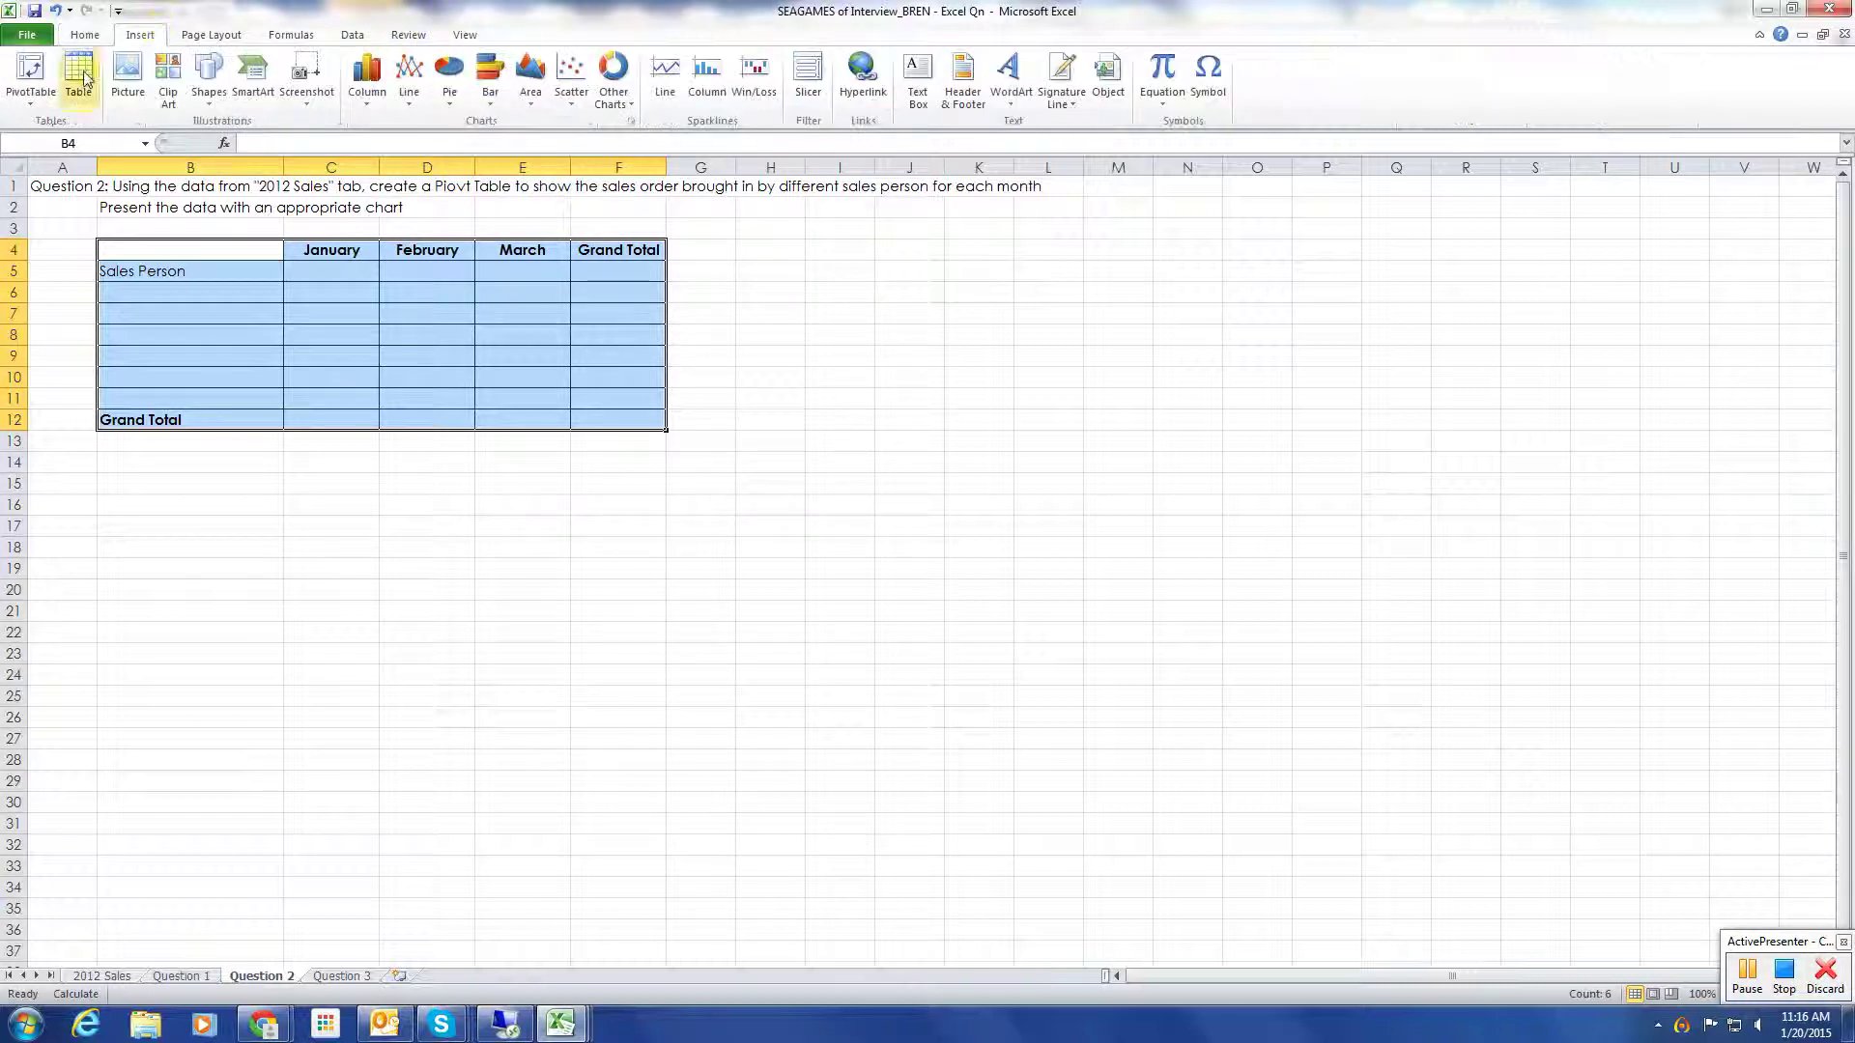
left_click(31, 97)
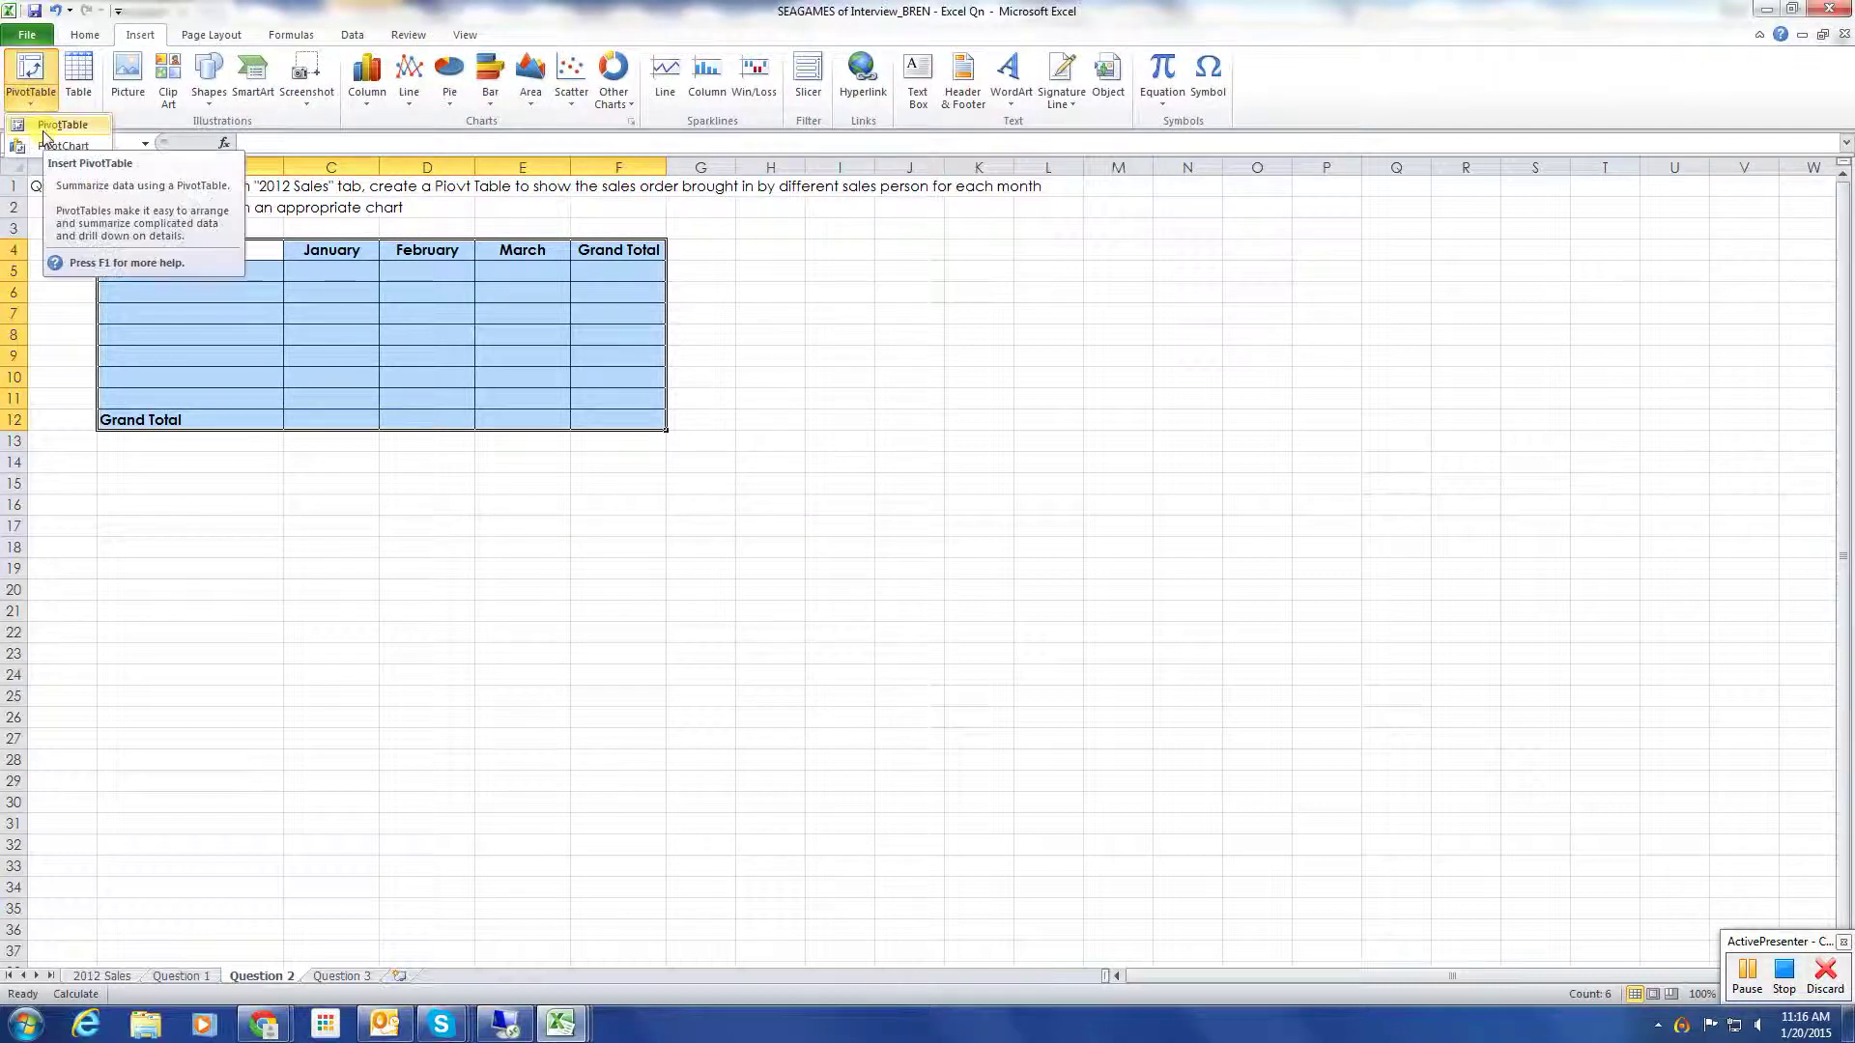
left_click(42, 130)
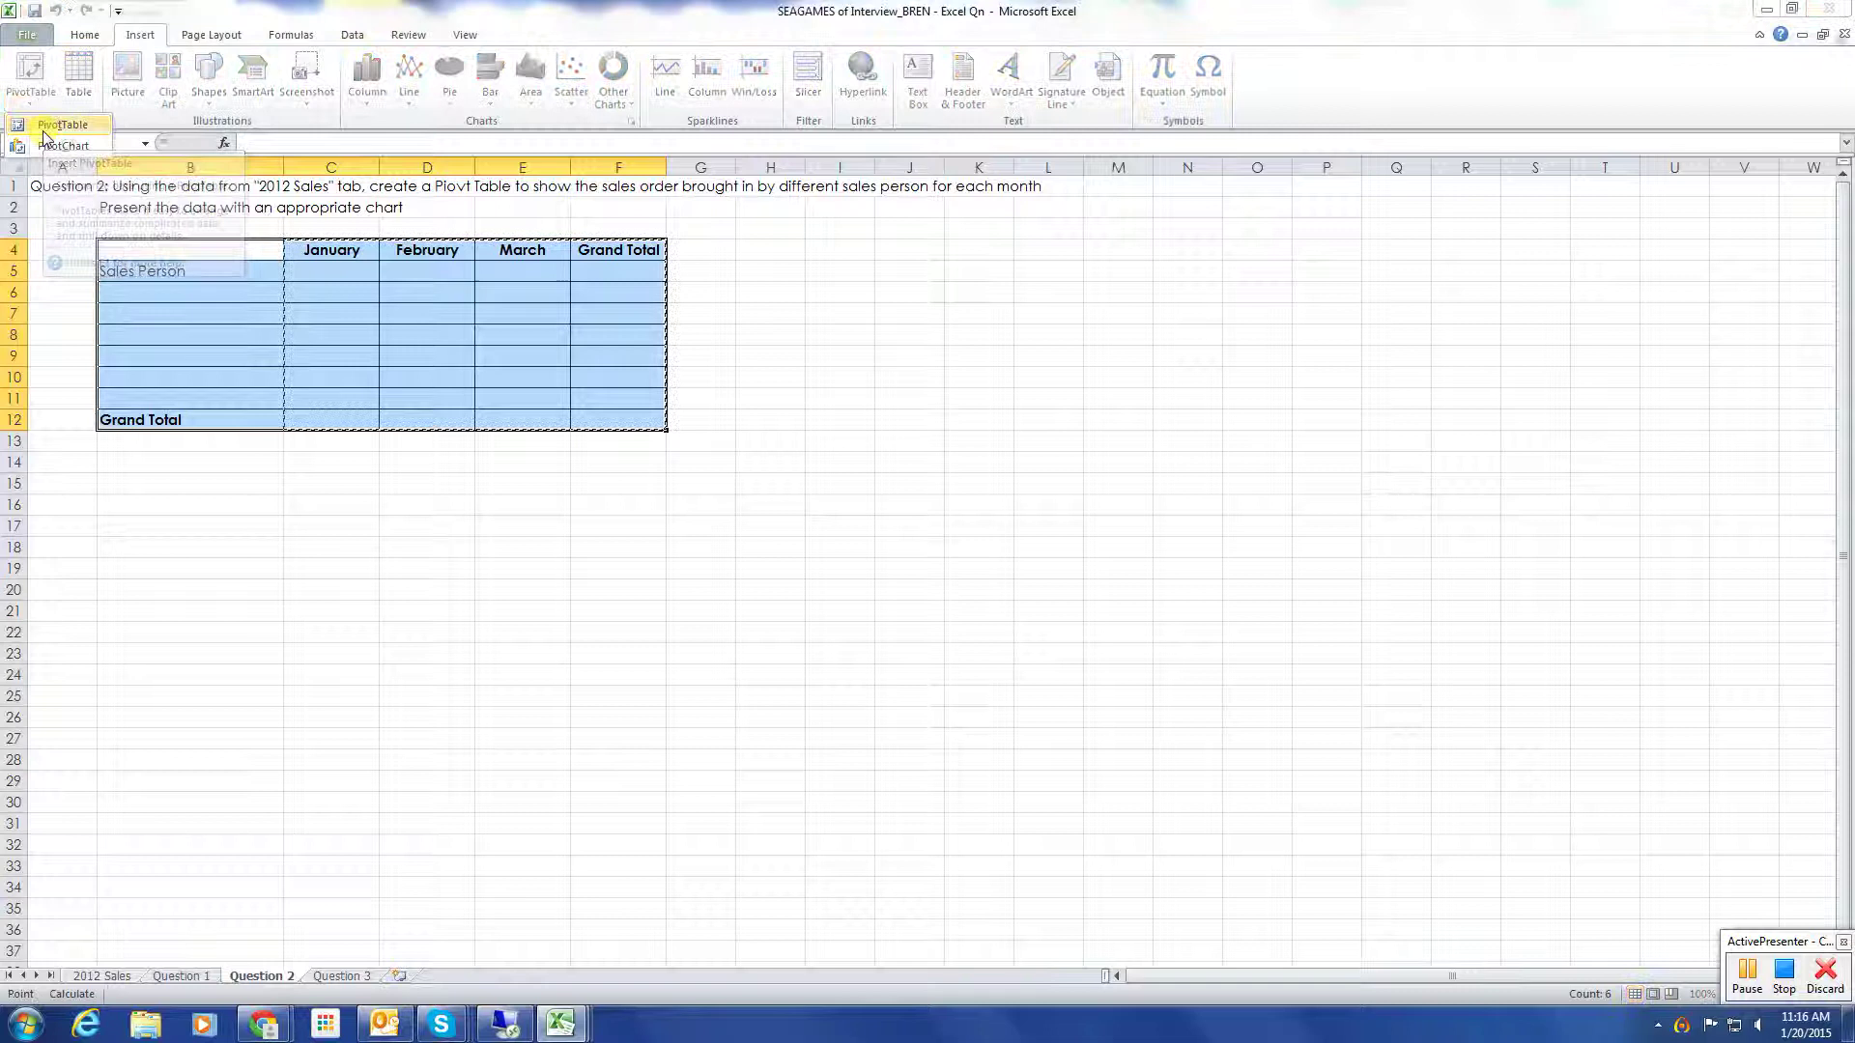
Set the PivotTable source to the whole sales table on the 2012 Sales sheet
left_click(102, 976)
left_click_drag(48, 164, 722, 244)
scroll(715, 483, "down", 5)
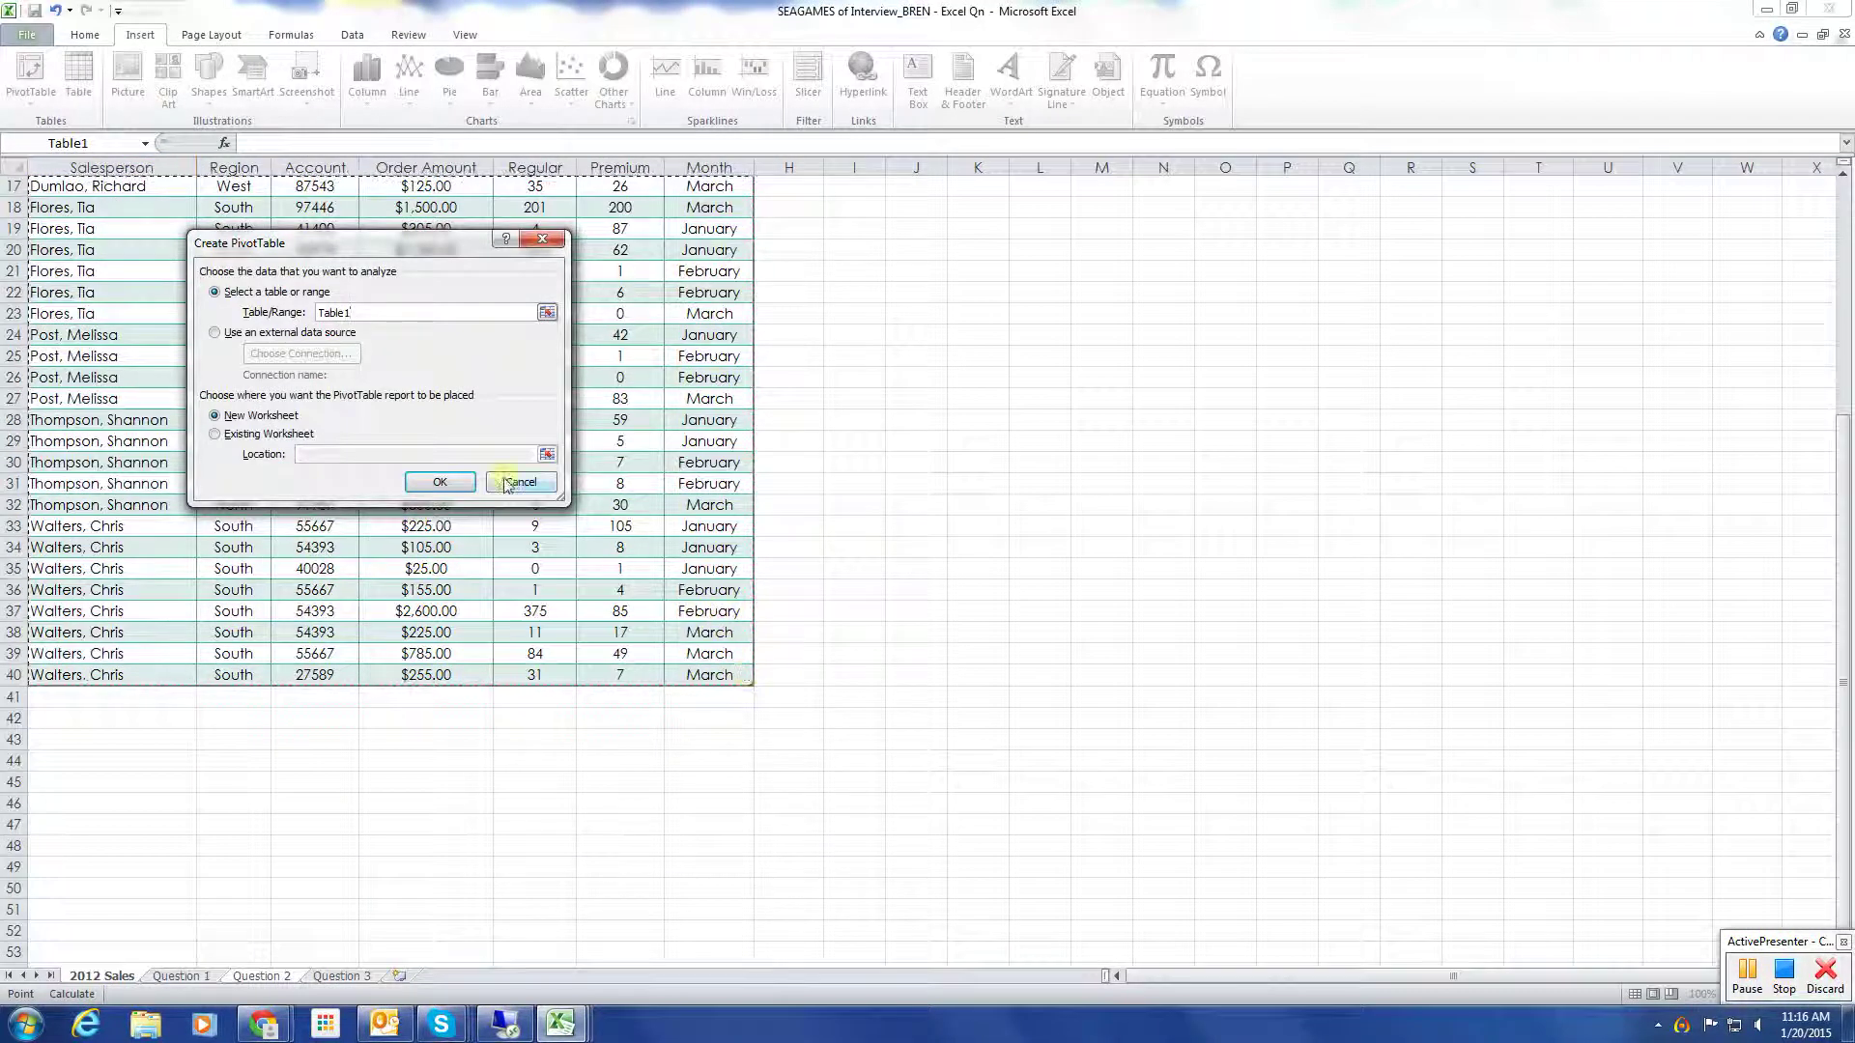
Place it on the existing Question 2 sheet at B4:E12, replacing the template cells
left_click(215, 434)
left_click(546, 454)
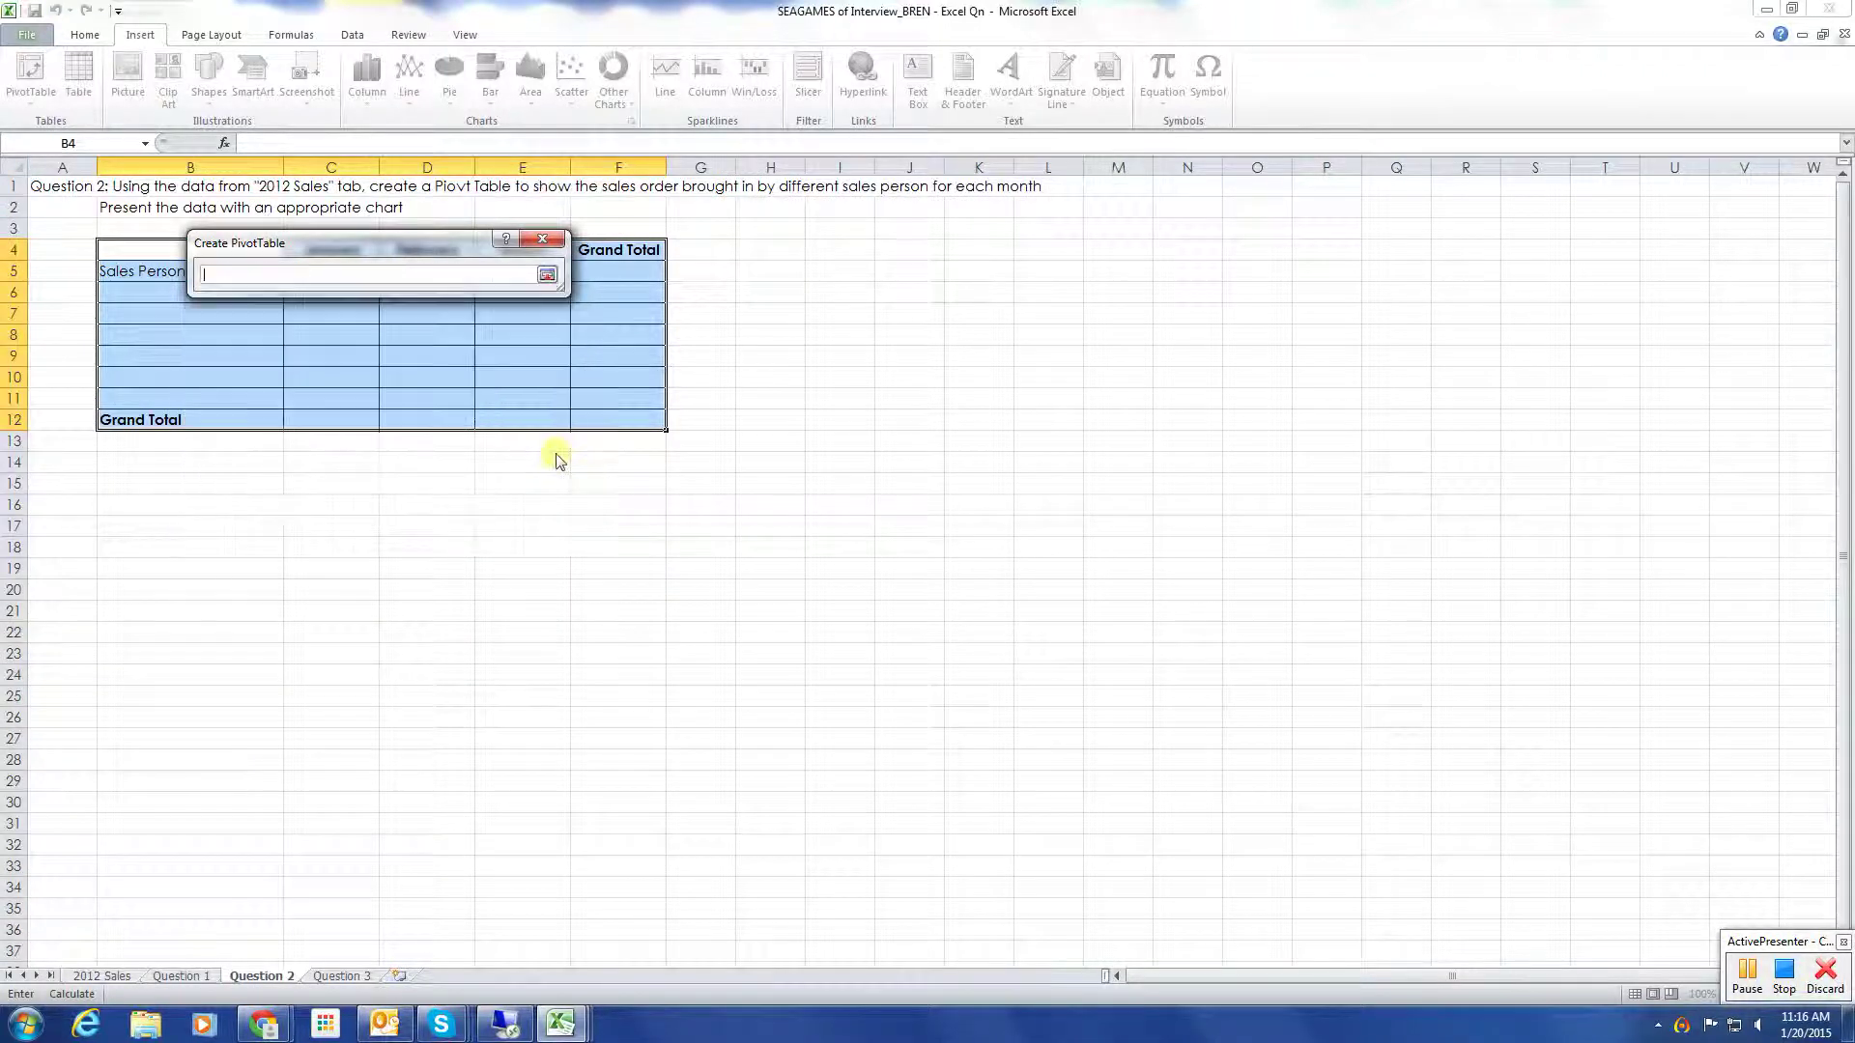
mouse_move(114, 247)
left_mouse_down()
mouse_move(477, 422)
mouse_move(612, 425)
left_mouse_up()
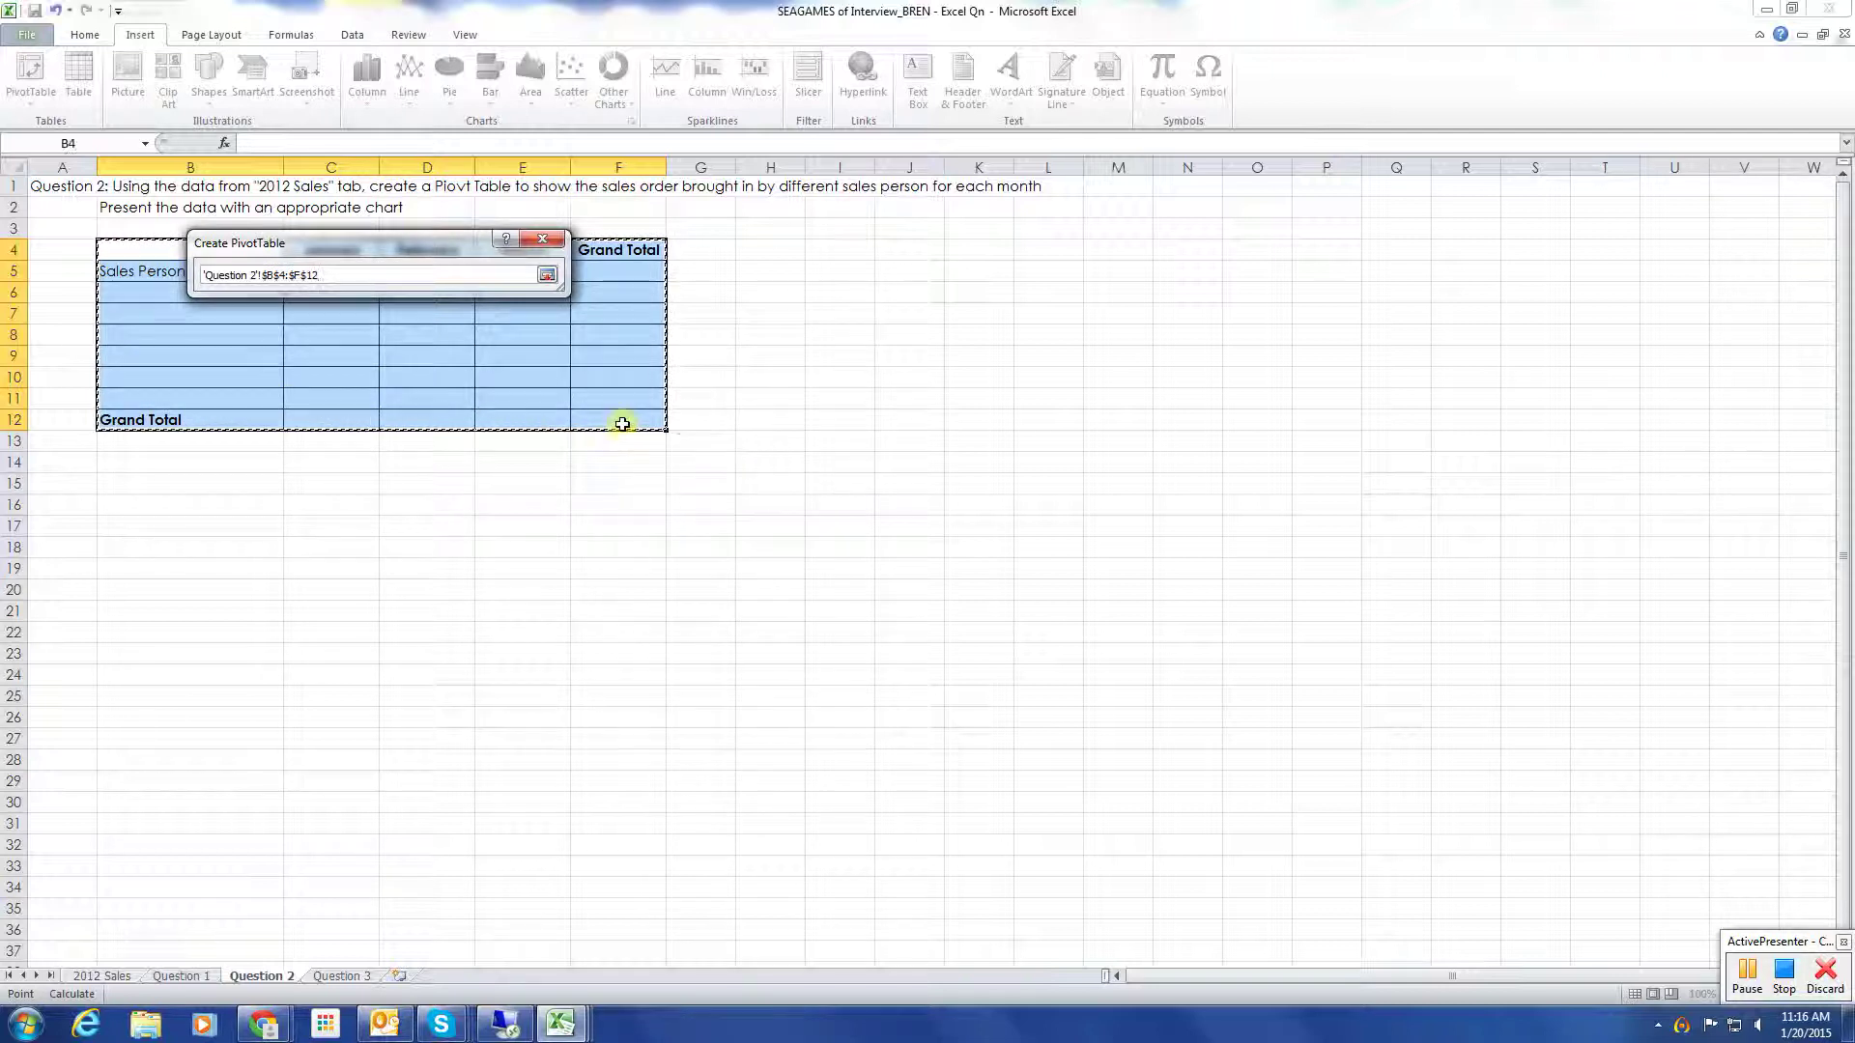
left_click(546, 277)
left_click(439, 483)
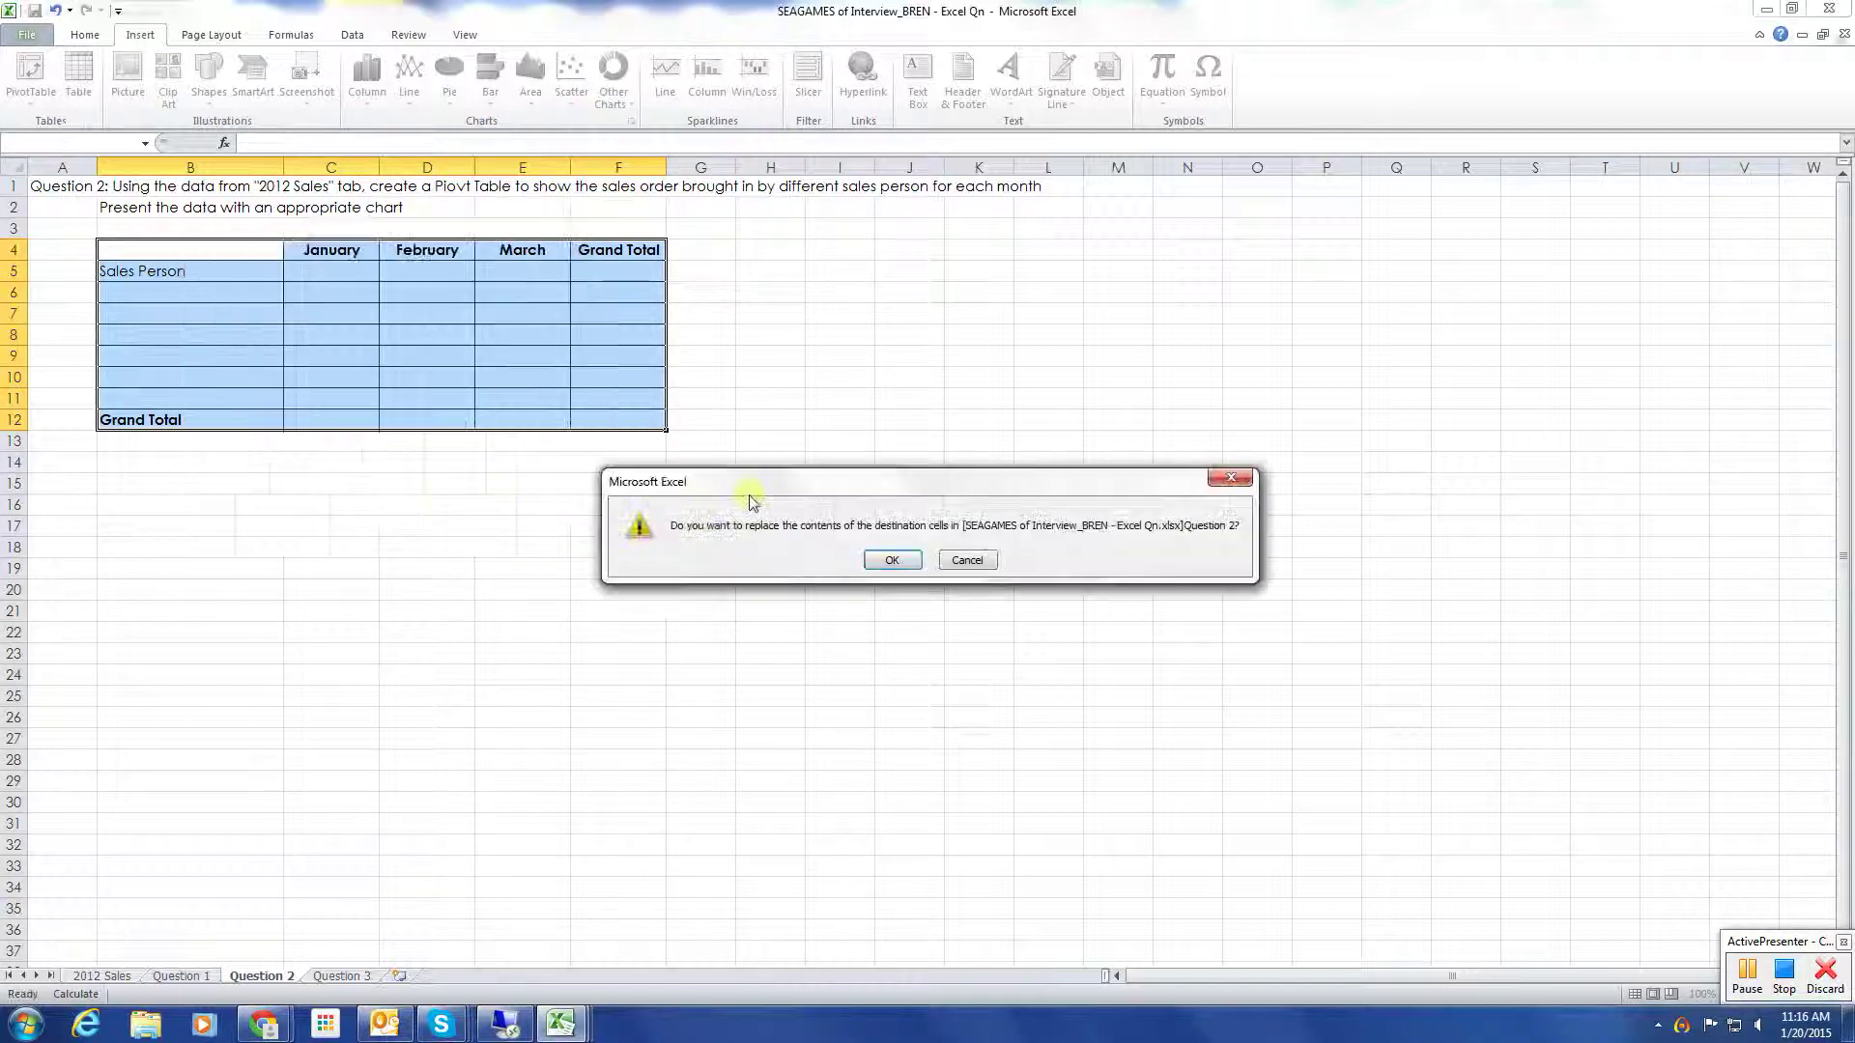
left_click(893, 560)
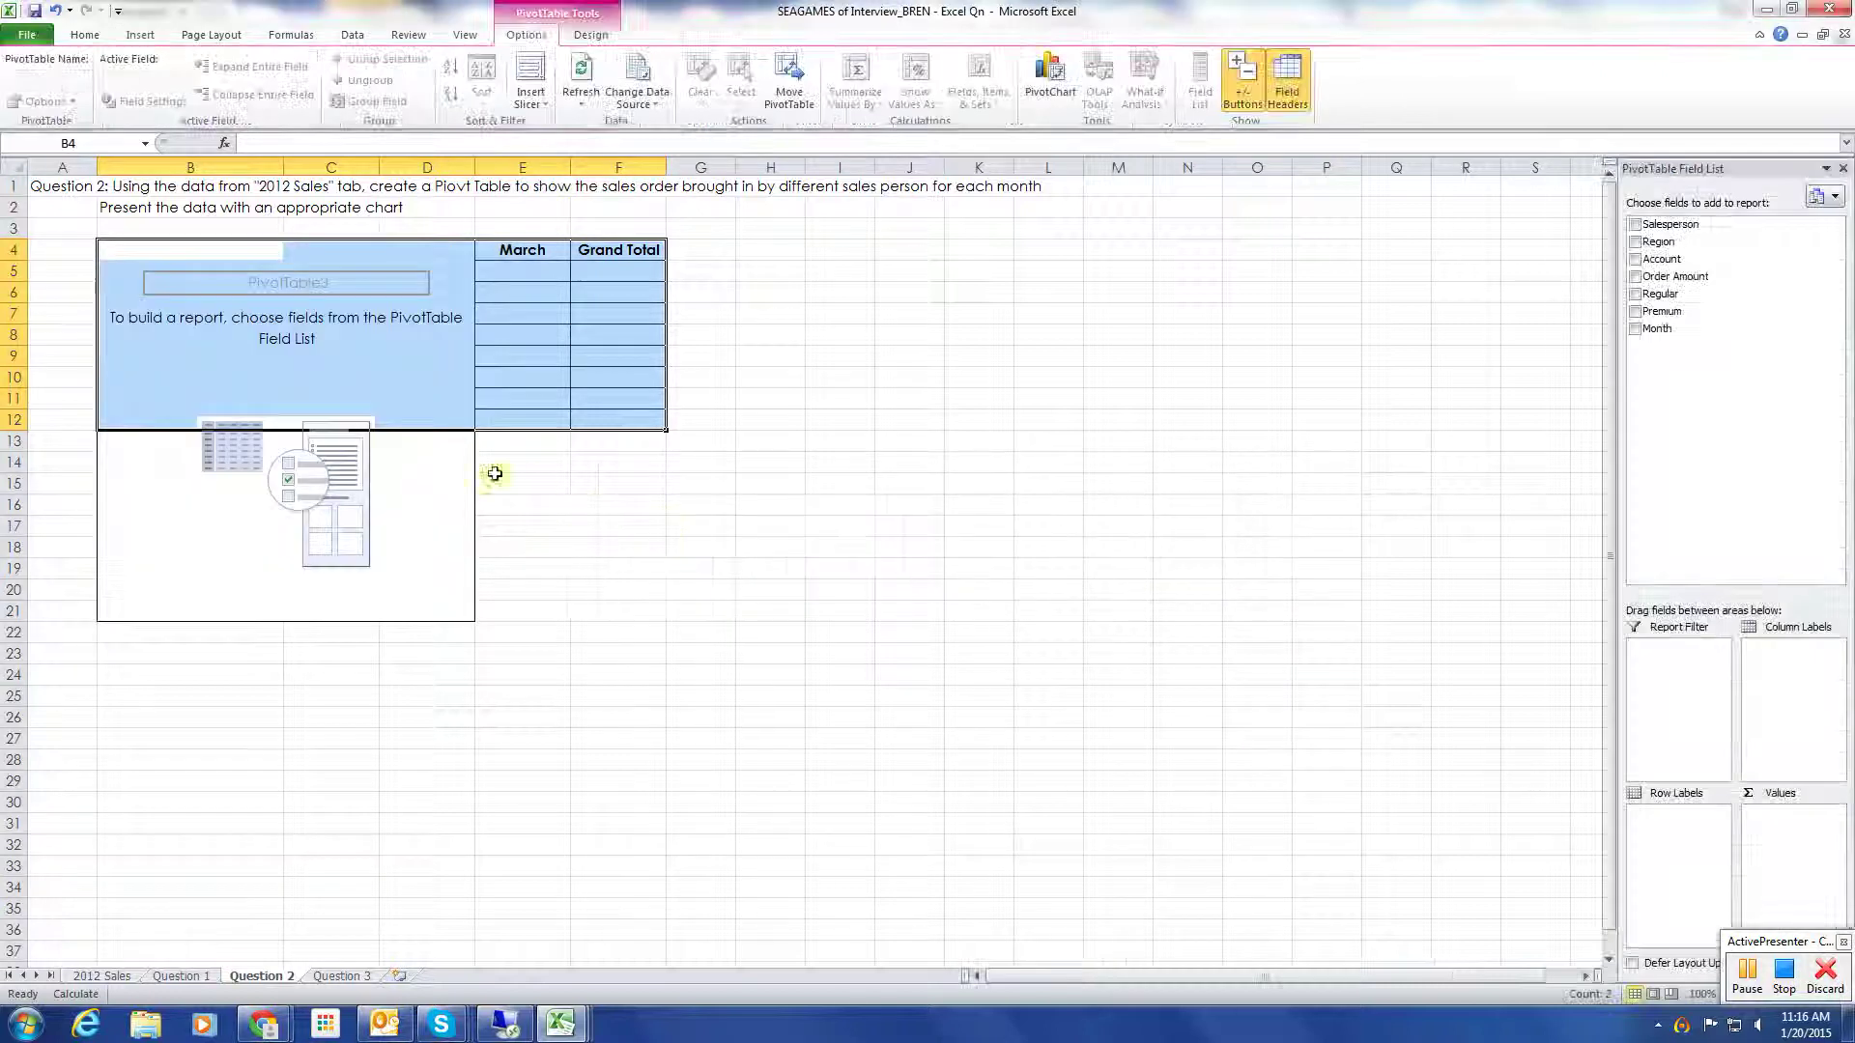
Put Salesperson in rows and Month (January, February, March) in column labels, with no values
left_click(1642, 227)
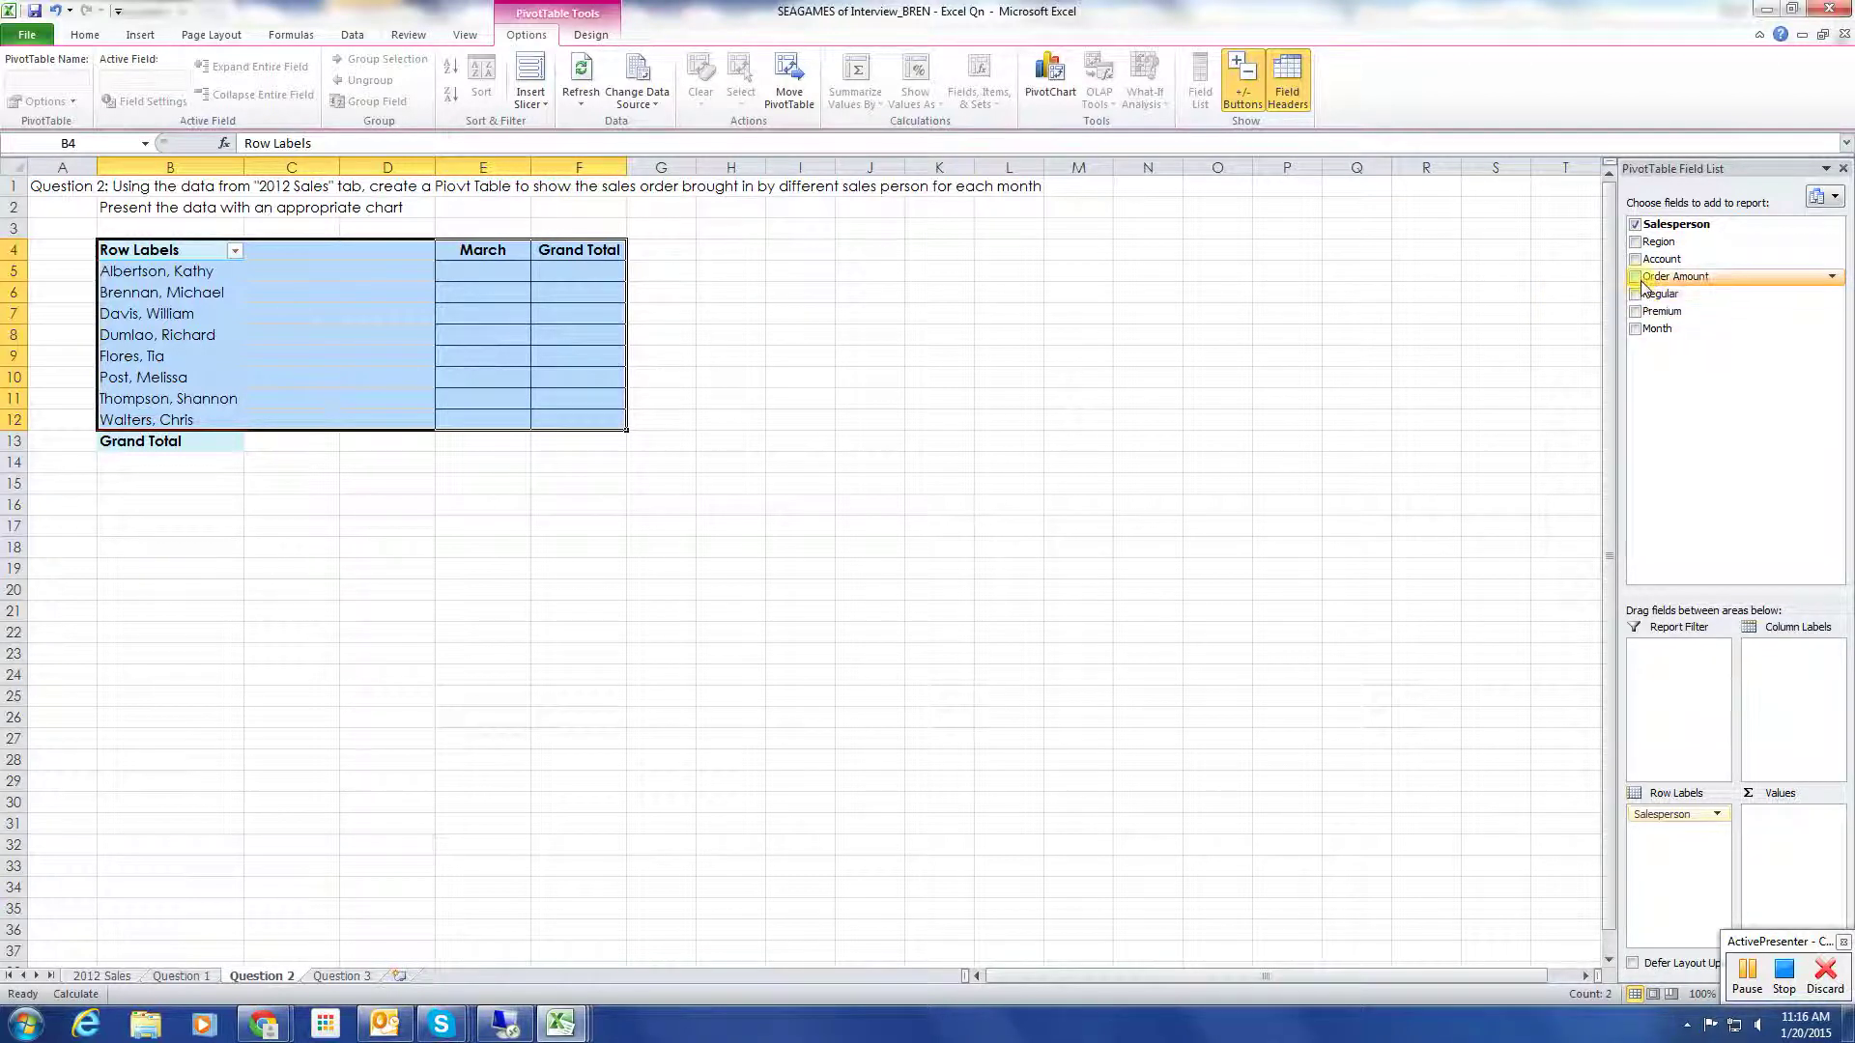
left_click(1636, 278)
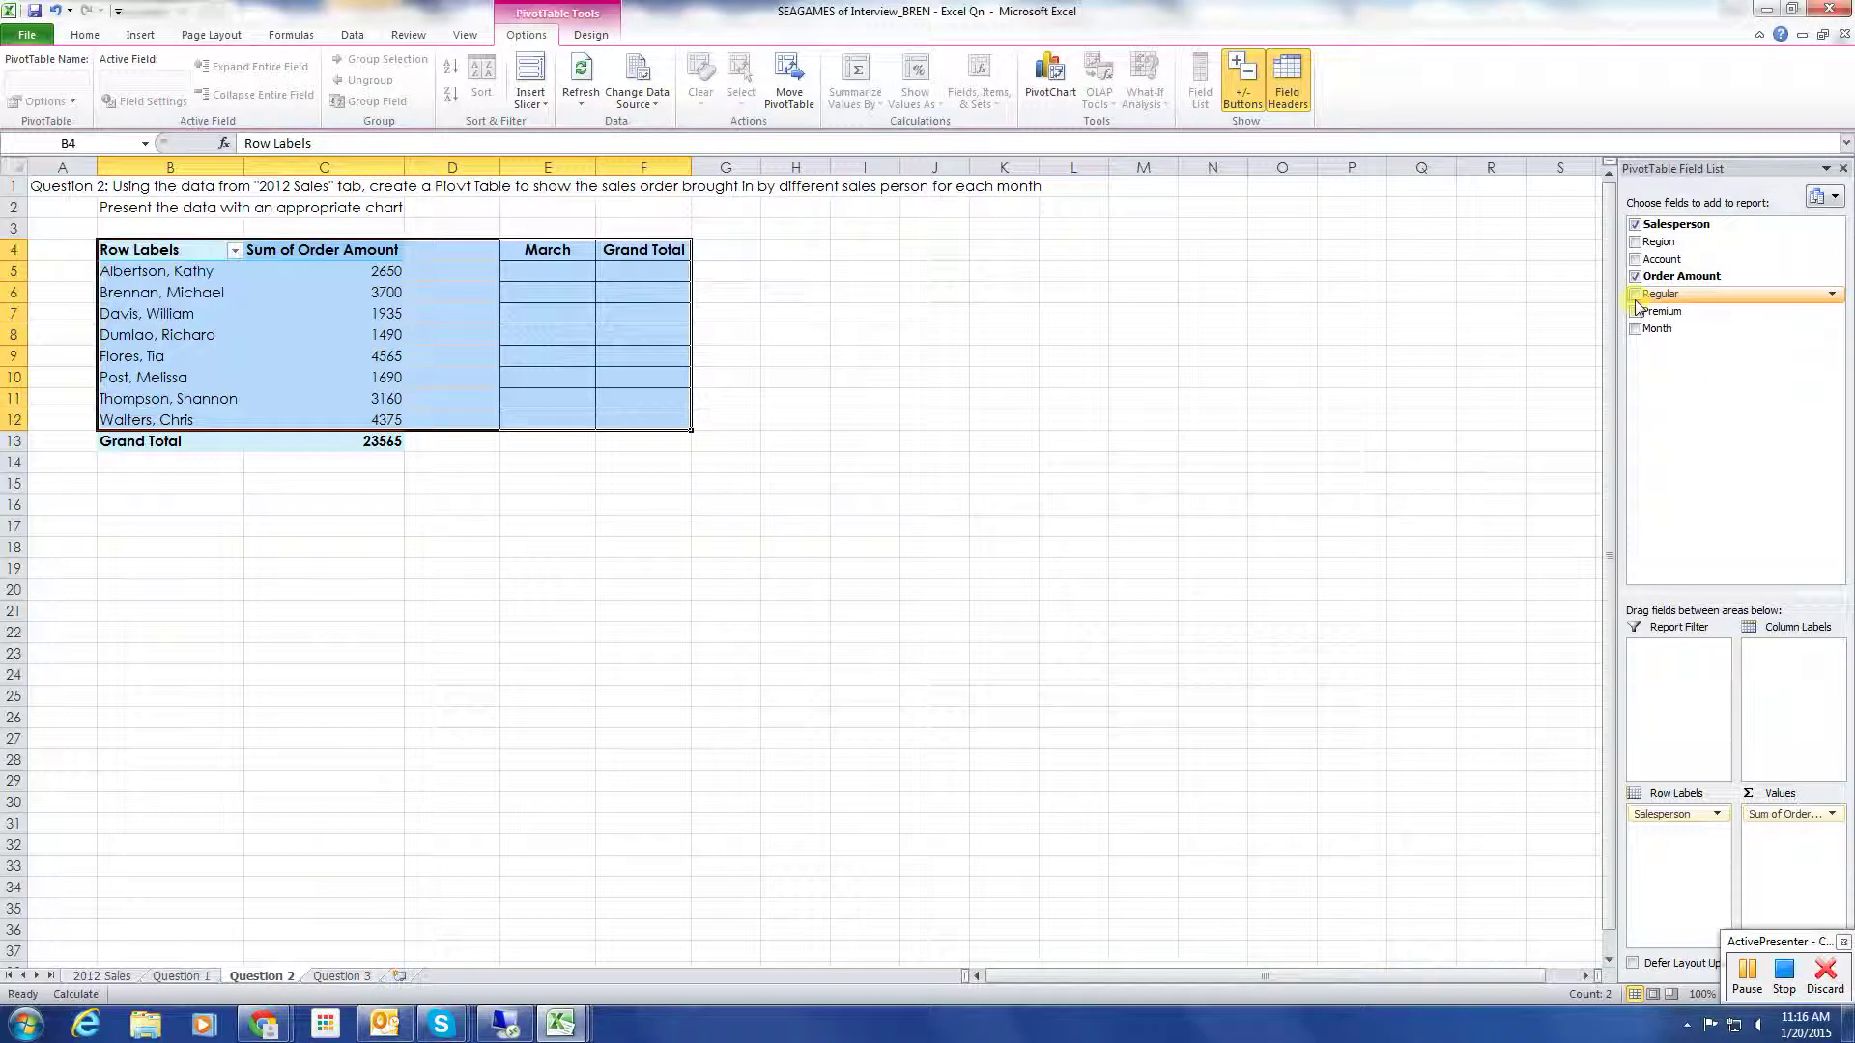
left_click(1635, 276)
left_click(1634, 328)
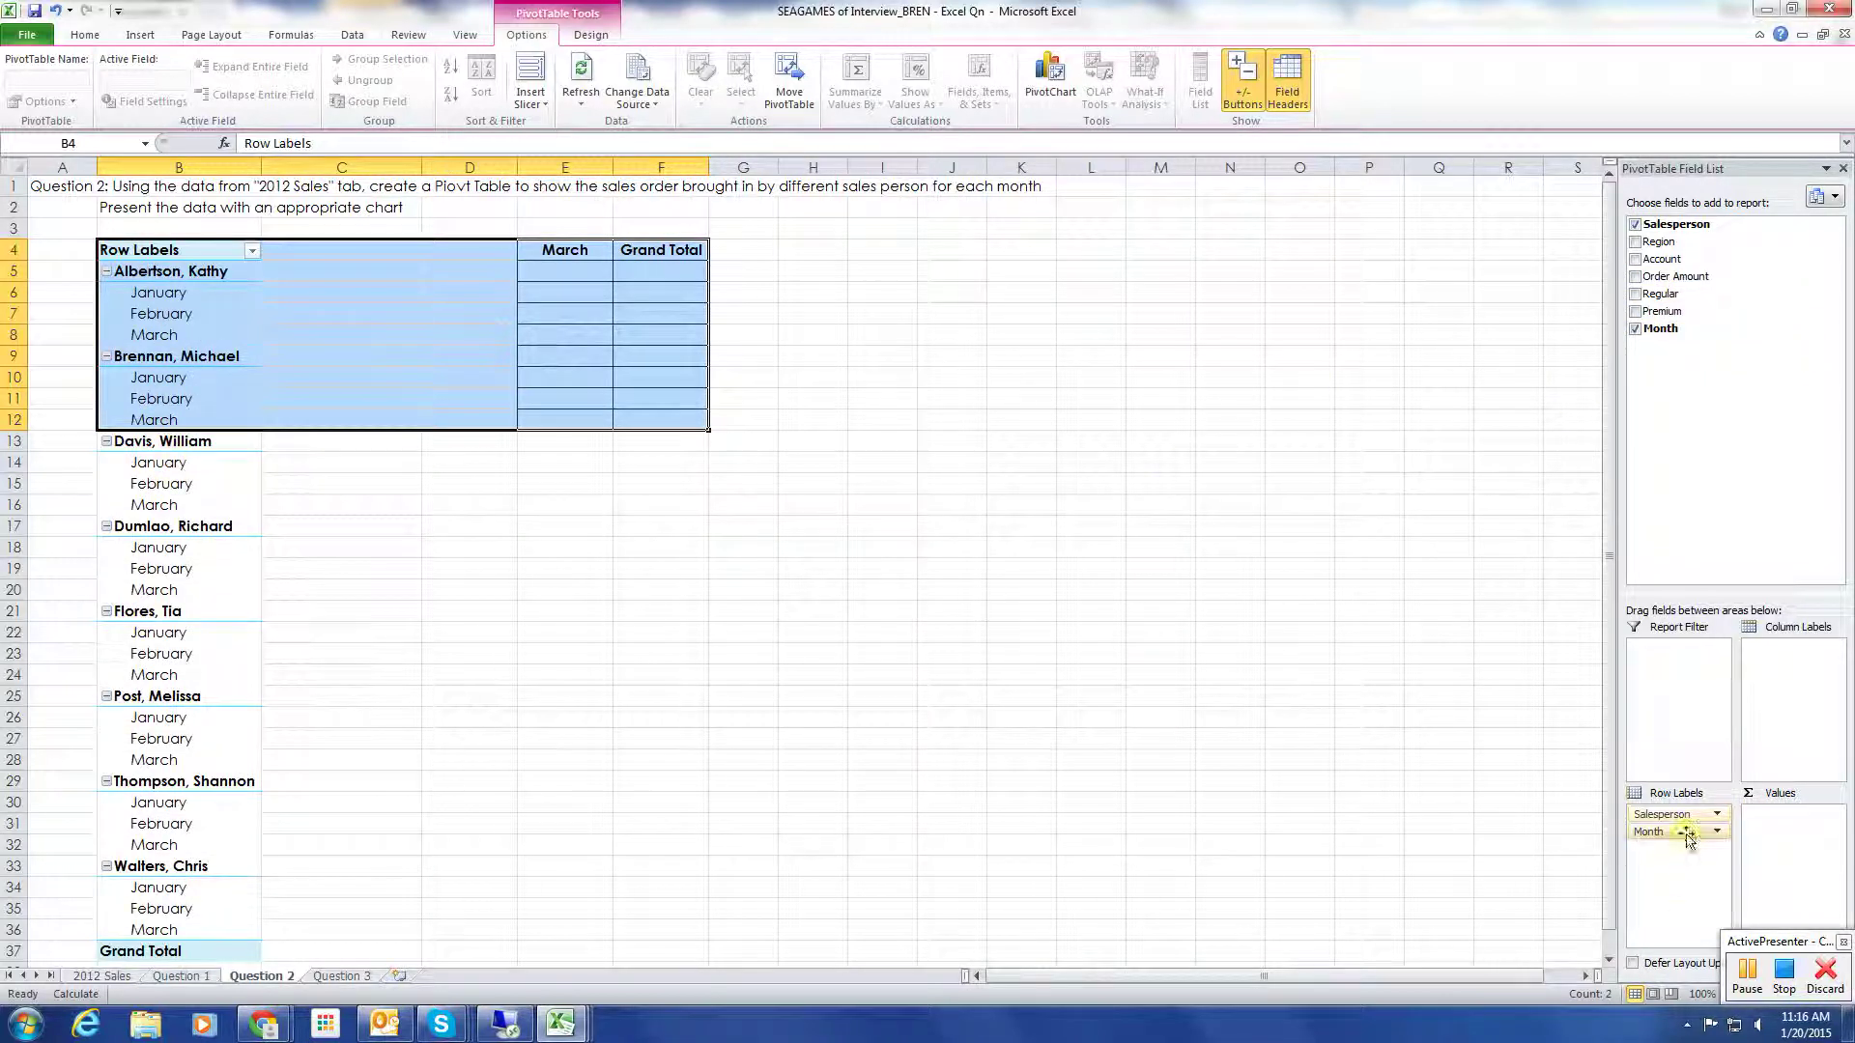
left_click_drag(1684, 837, 1777, 659)
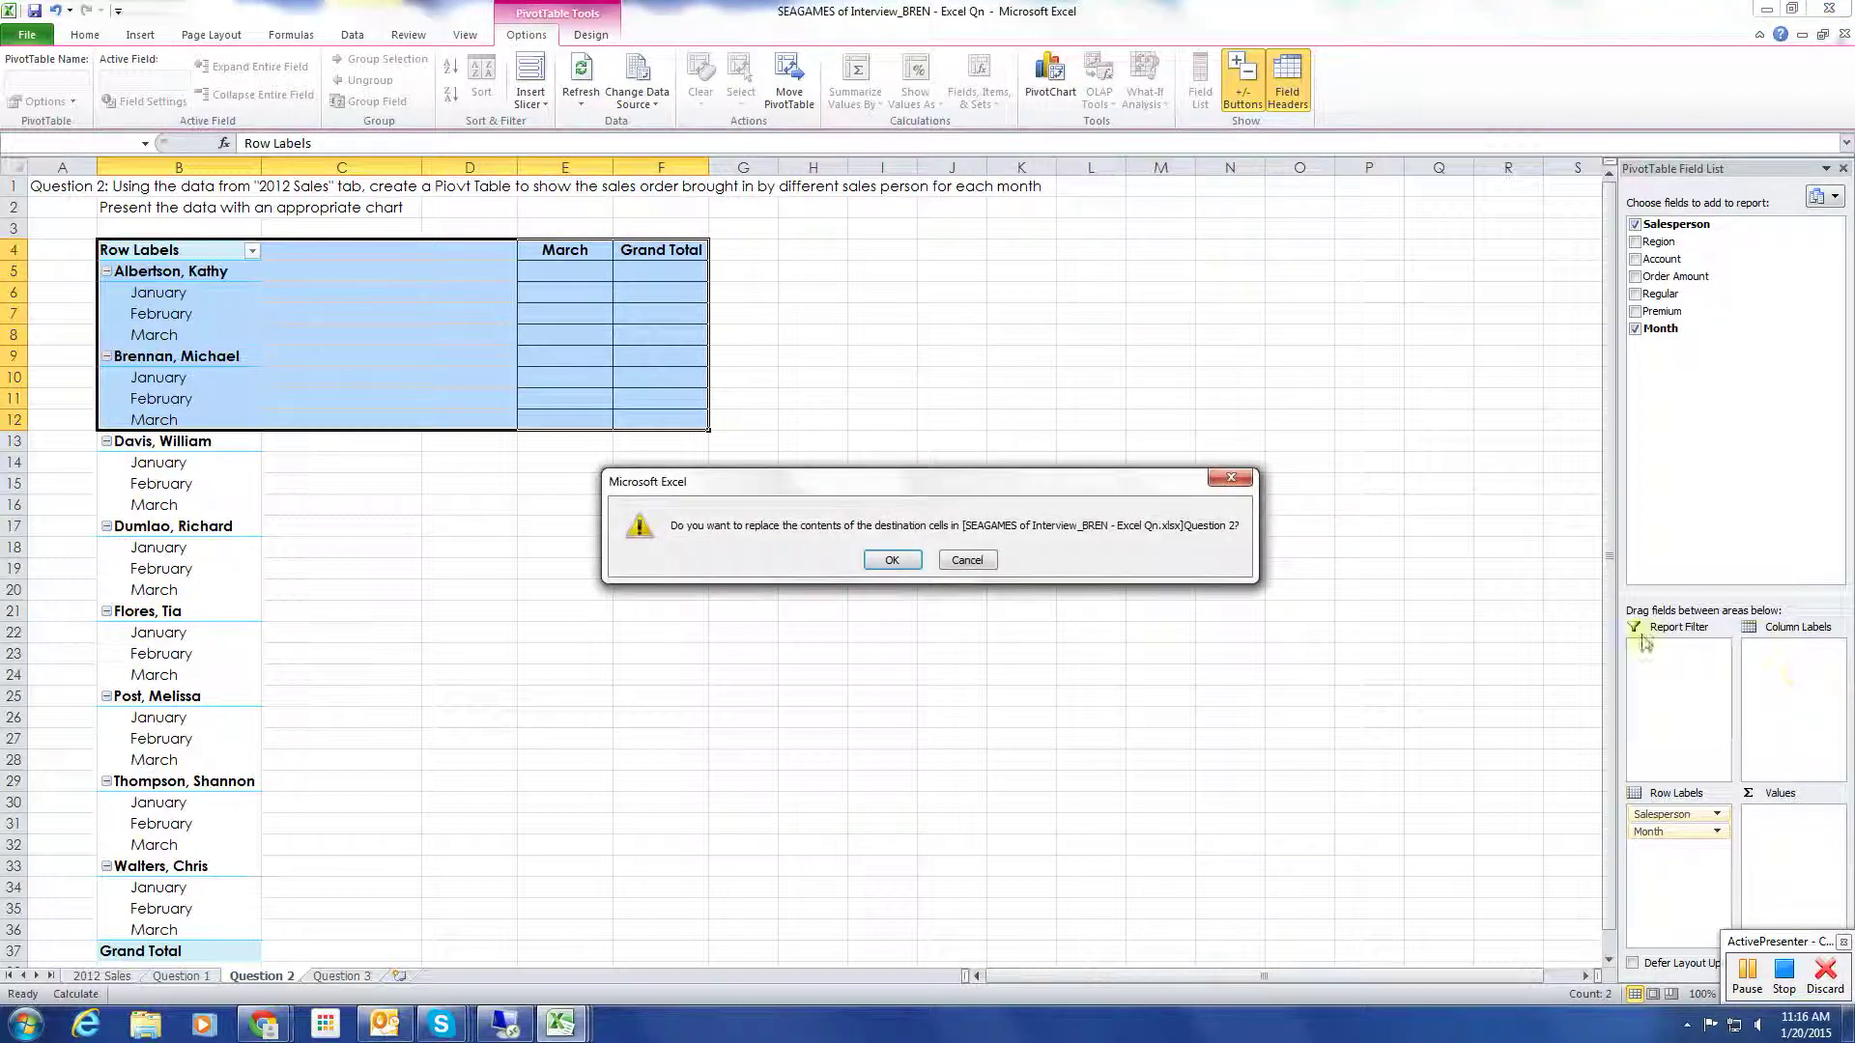
left_click(888, 561)
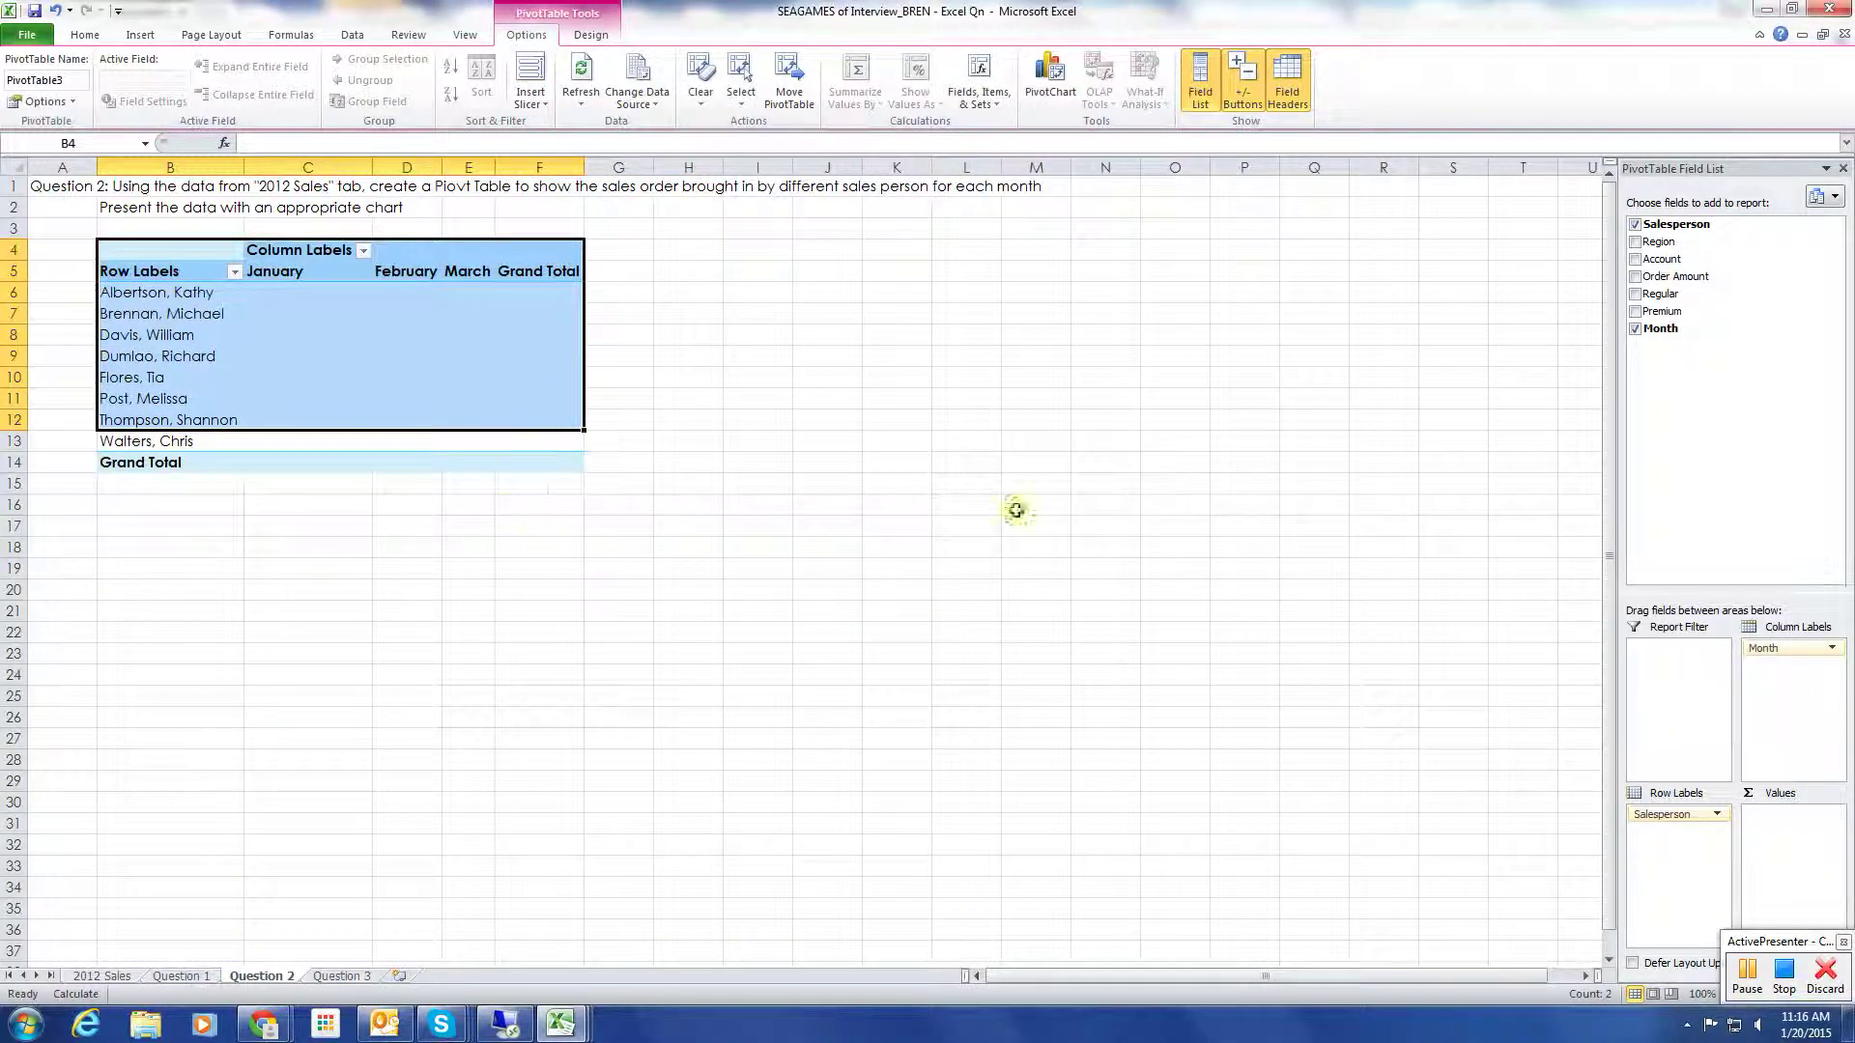
Add Sum of Order Amount as values, check the 23565 grand total, and open 2012 Sales
left_click(1635, 277)
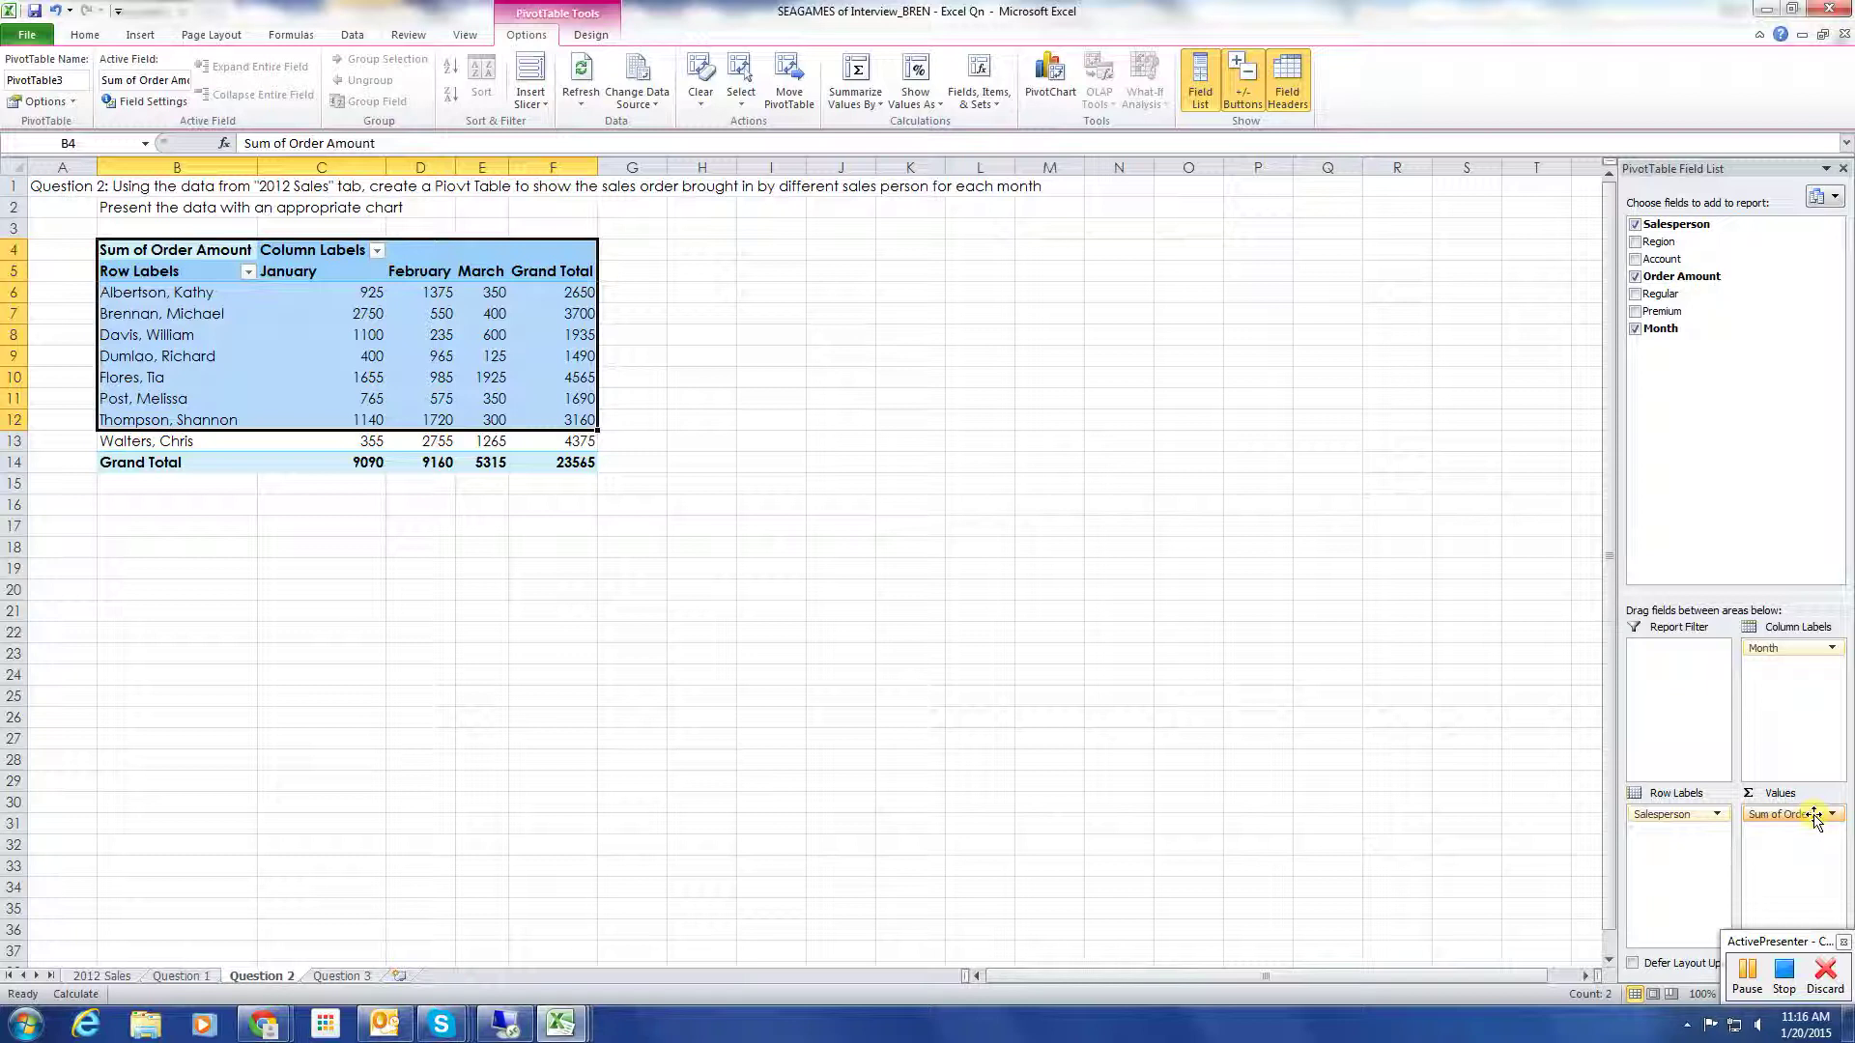
left_click(1813, 815)
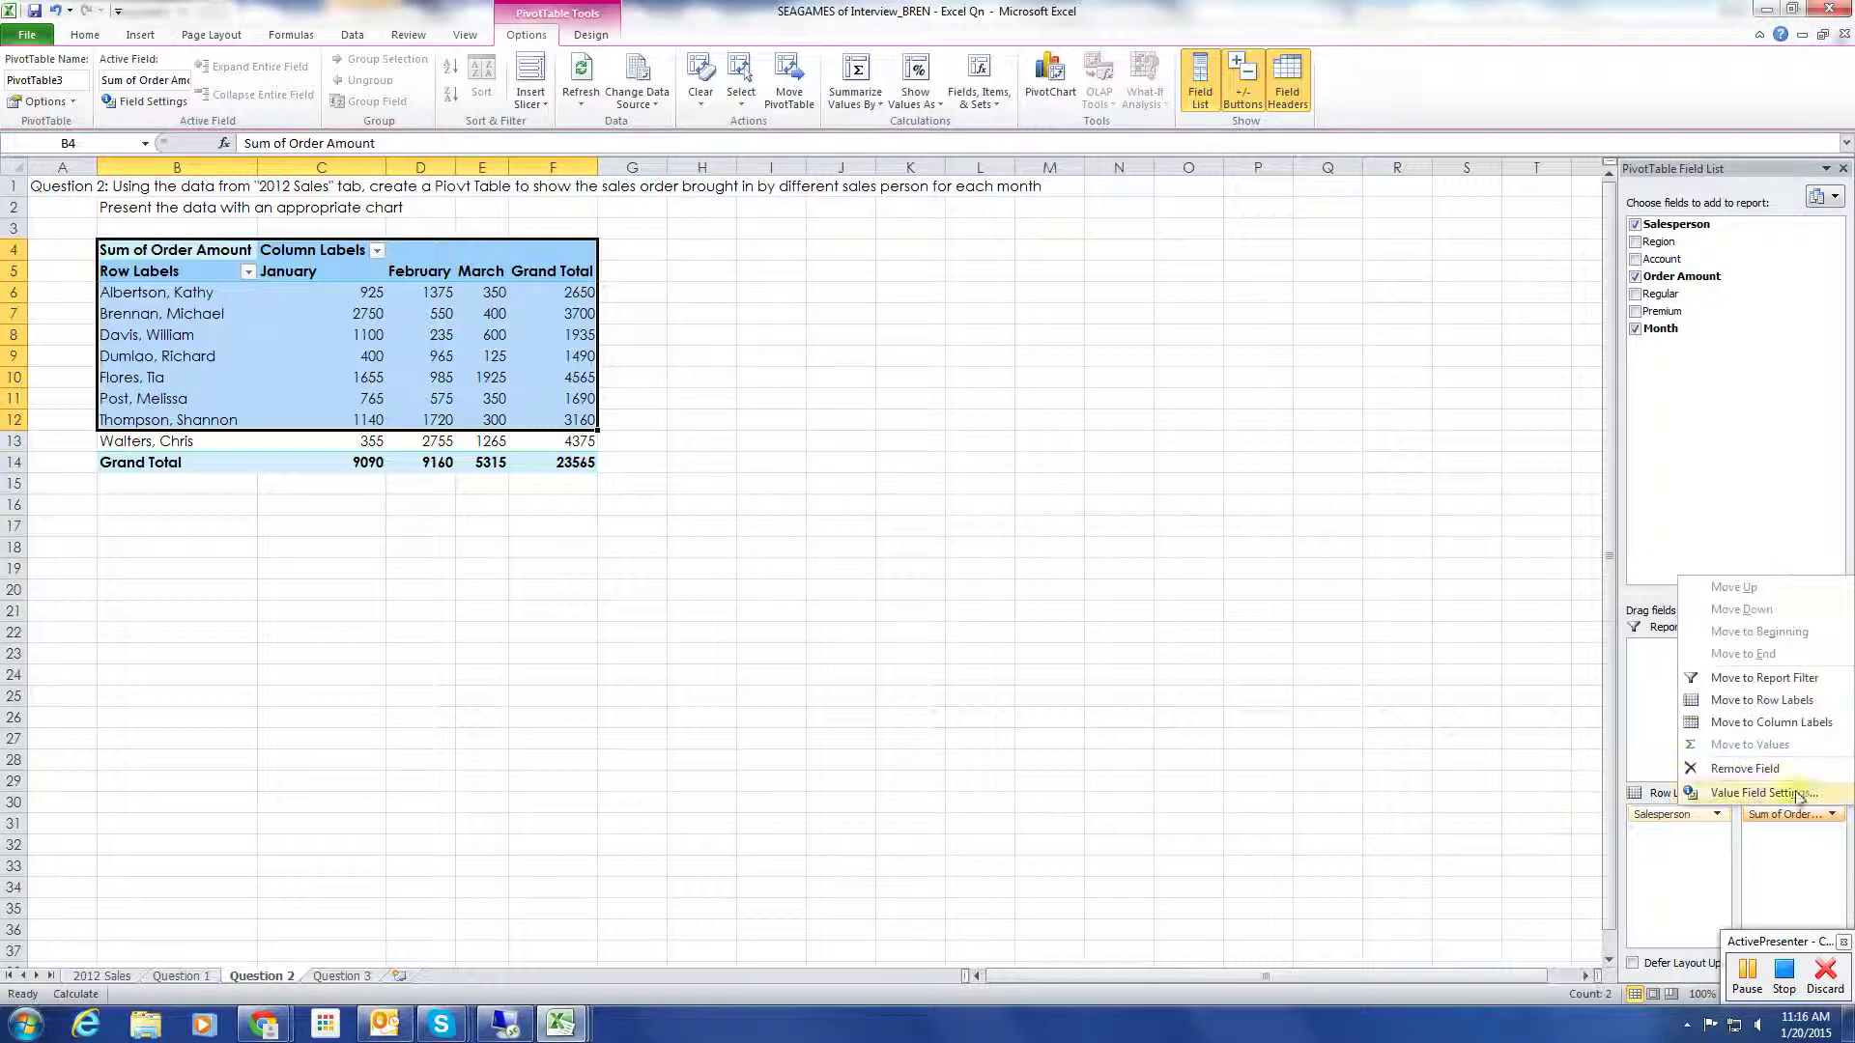
left_click(353, 440)
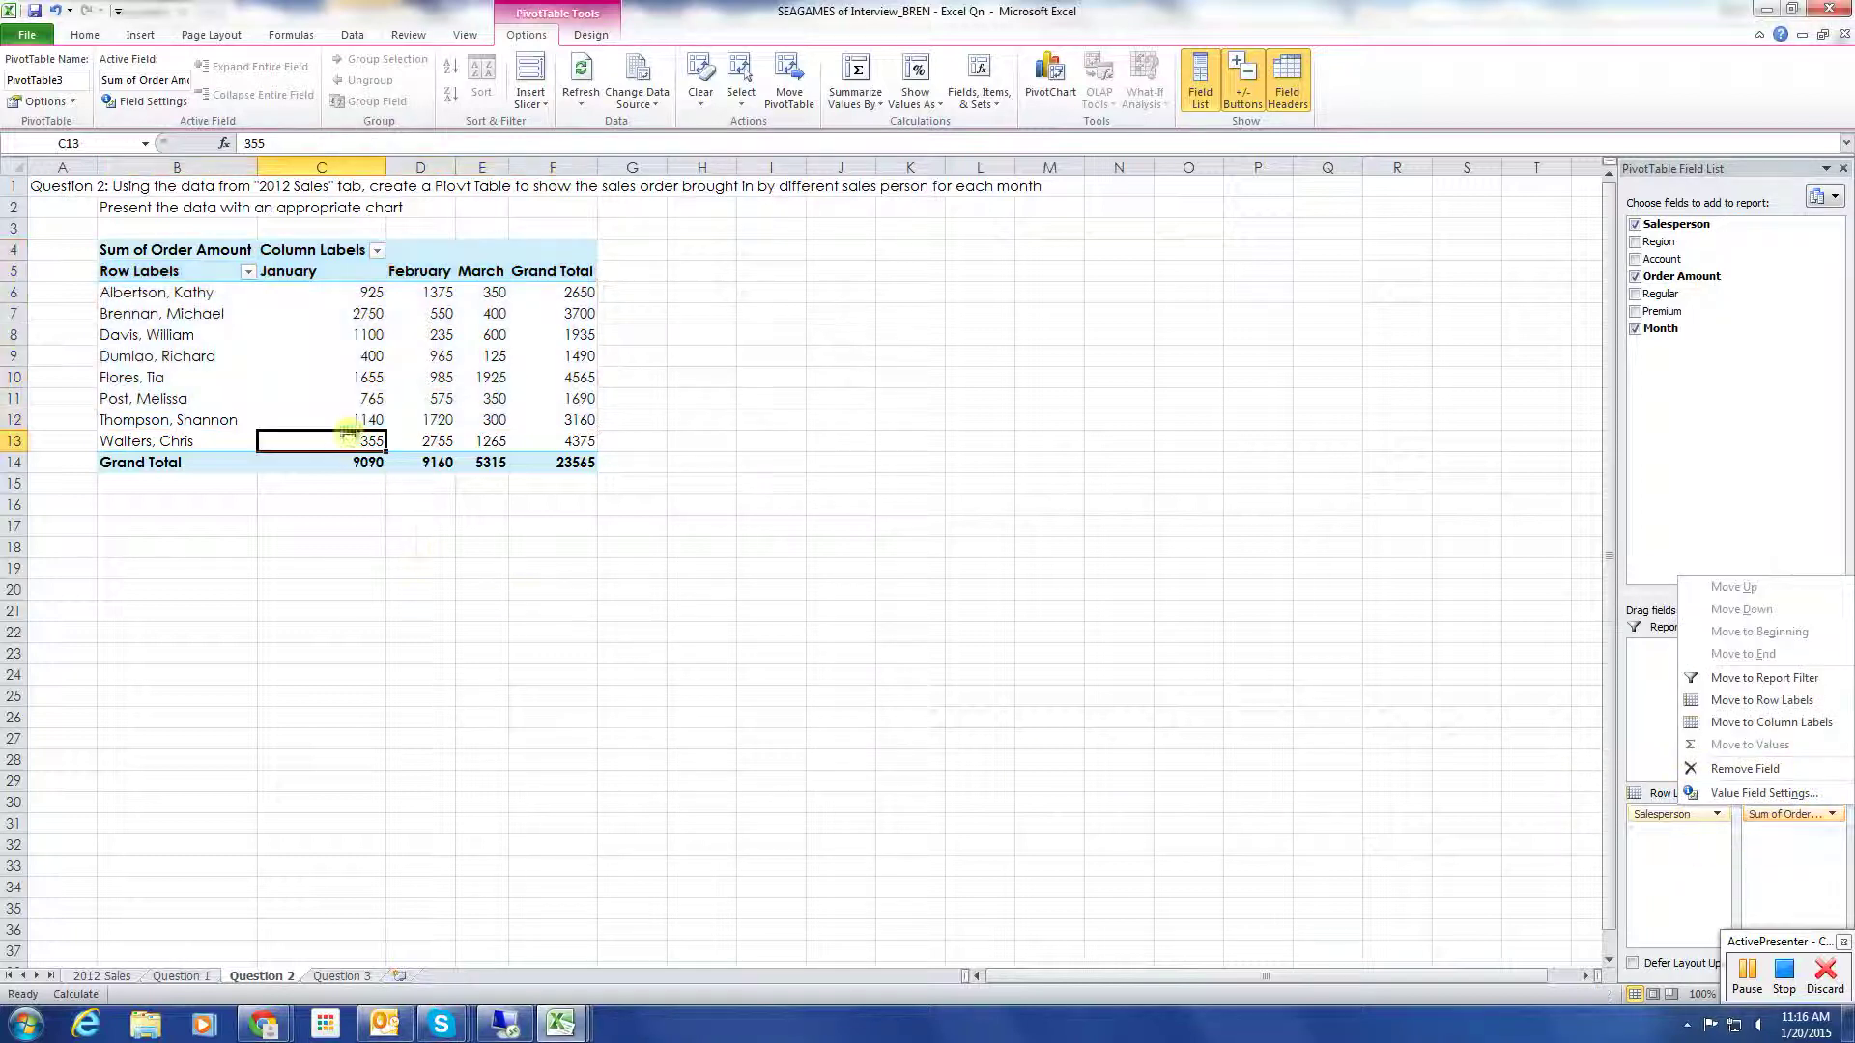
left_click(577, 462)
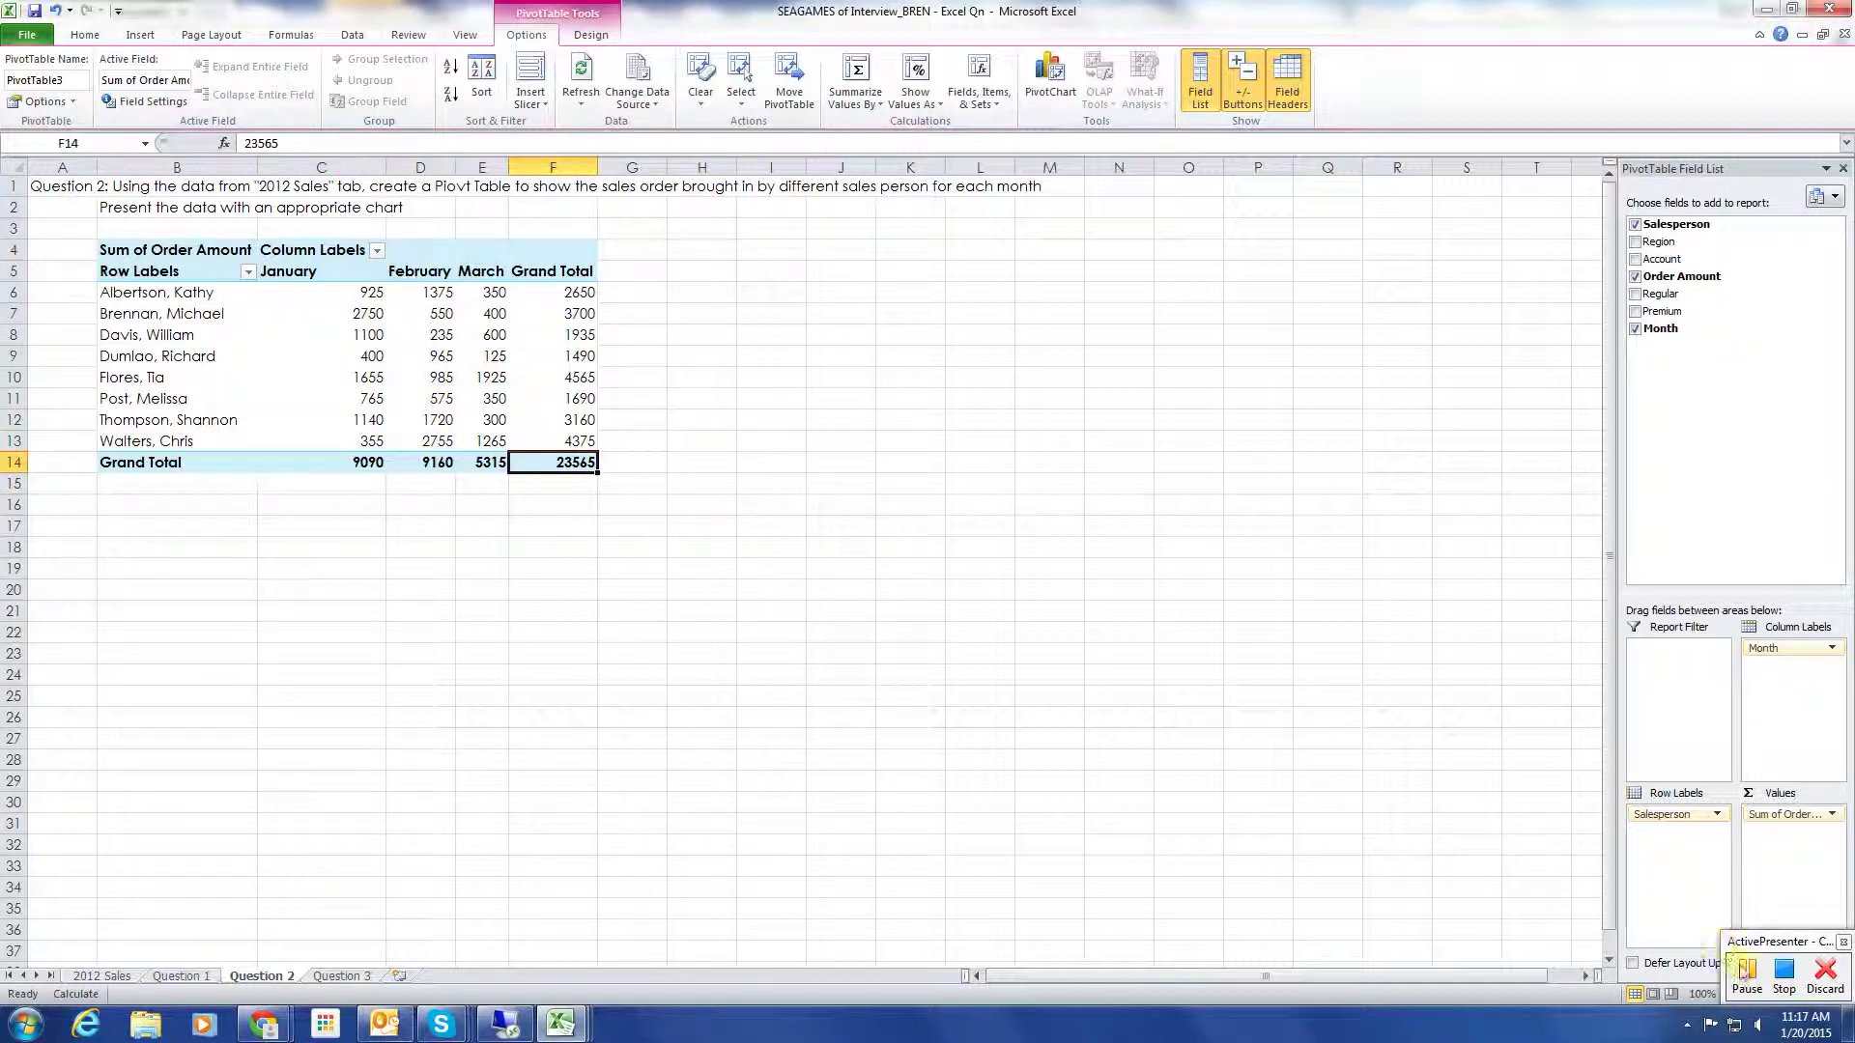
left_click(1739, 966)
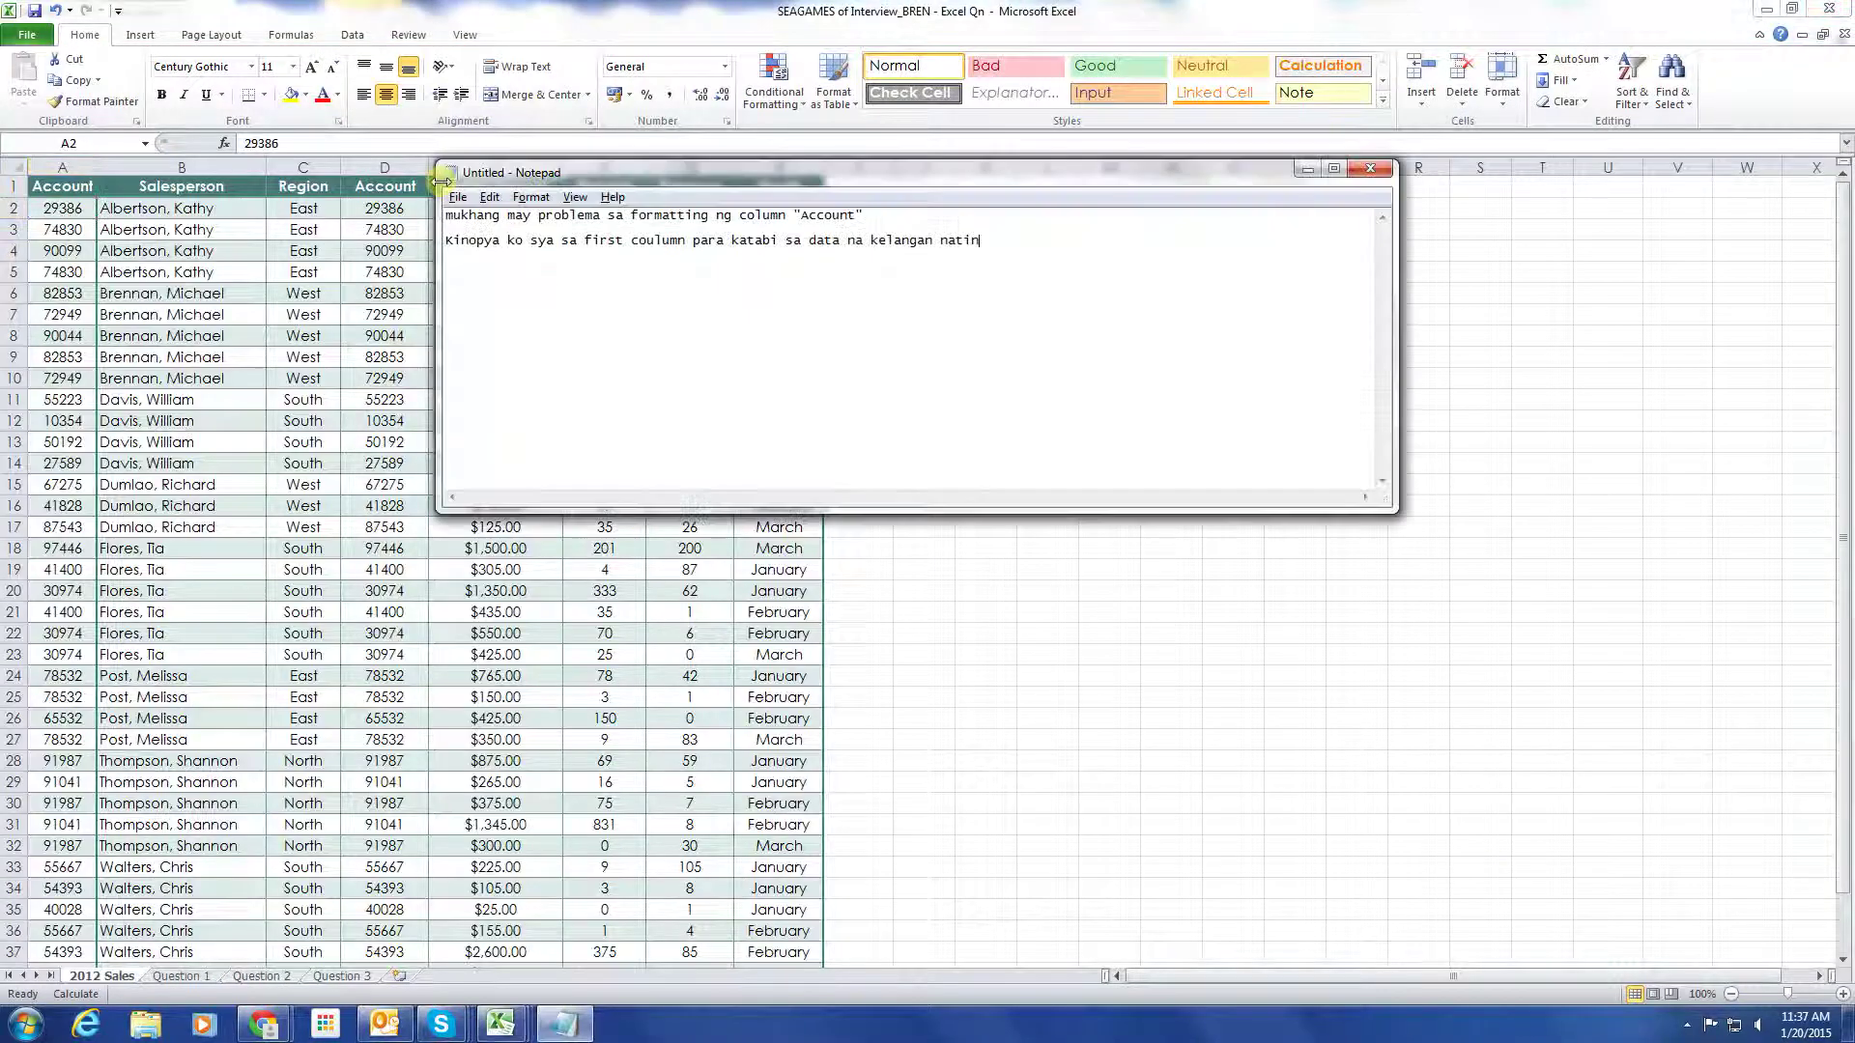
Compare Account column D and copied Account column A with the notes, then open Question 3
left_click(396, 165)
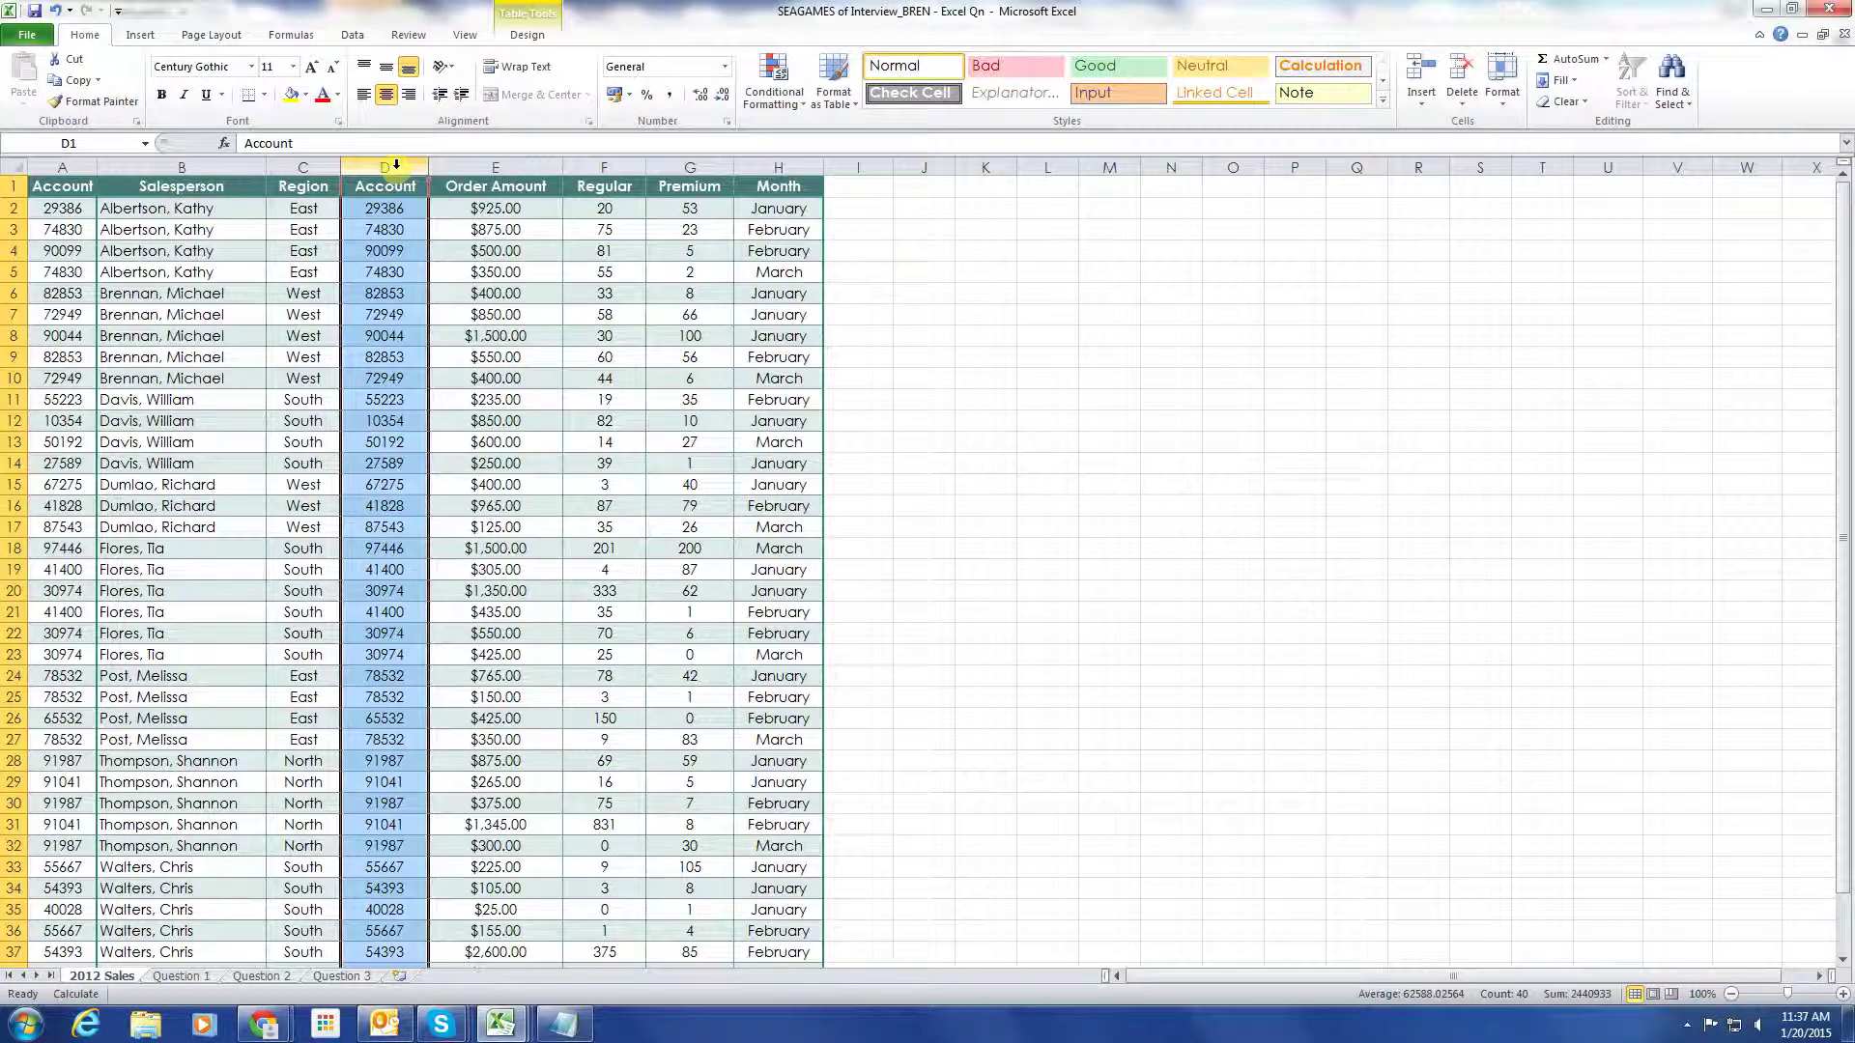
key("alt+Tab")
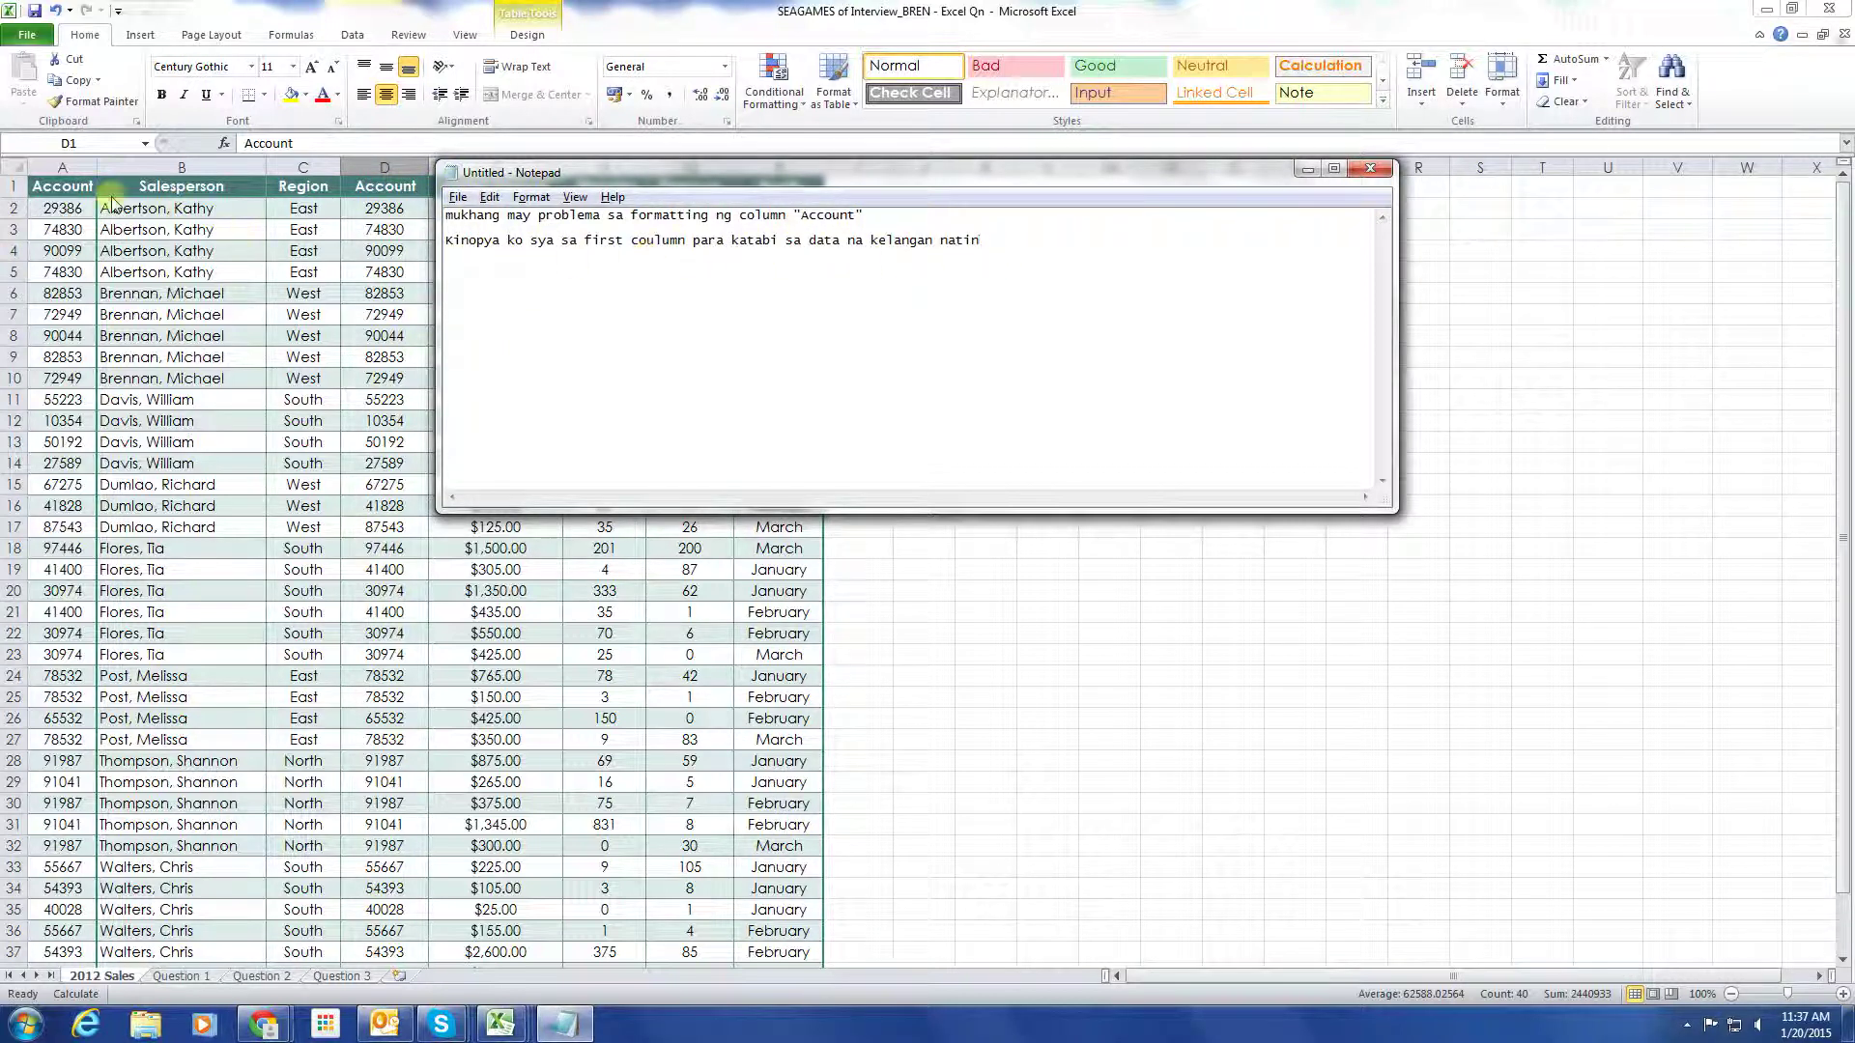
left_click(60, 178)
left_click(60, 171)
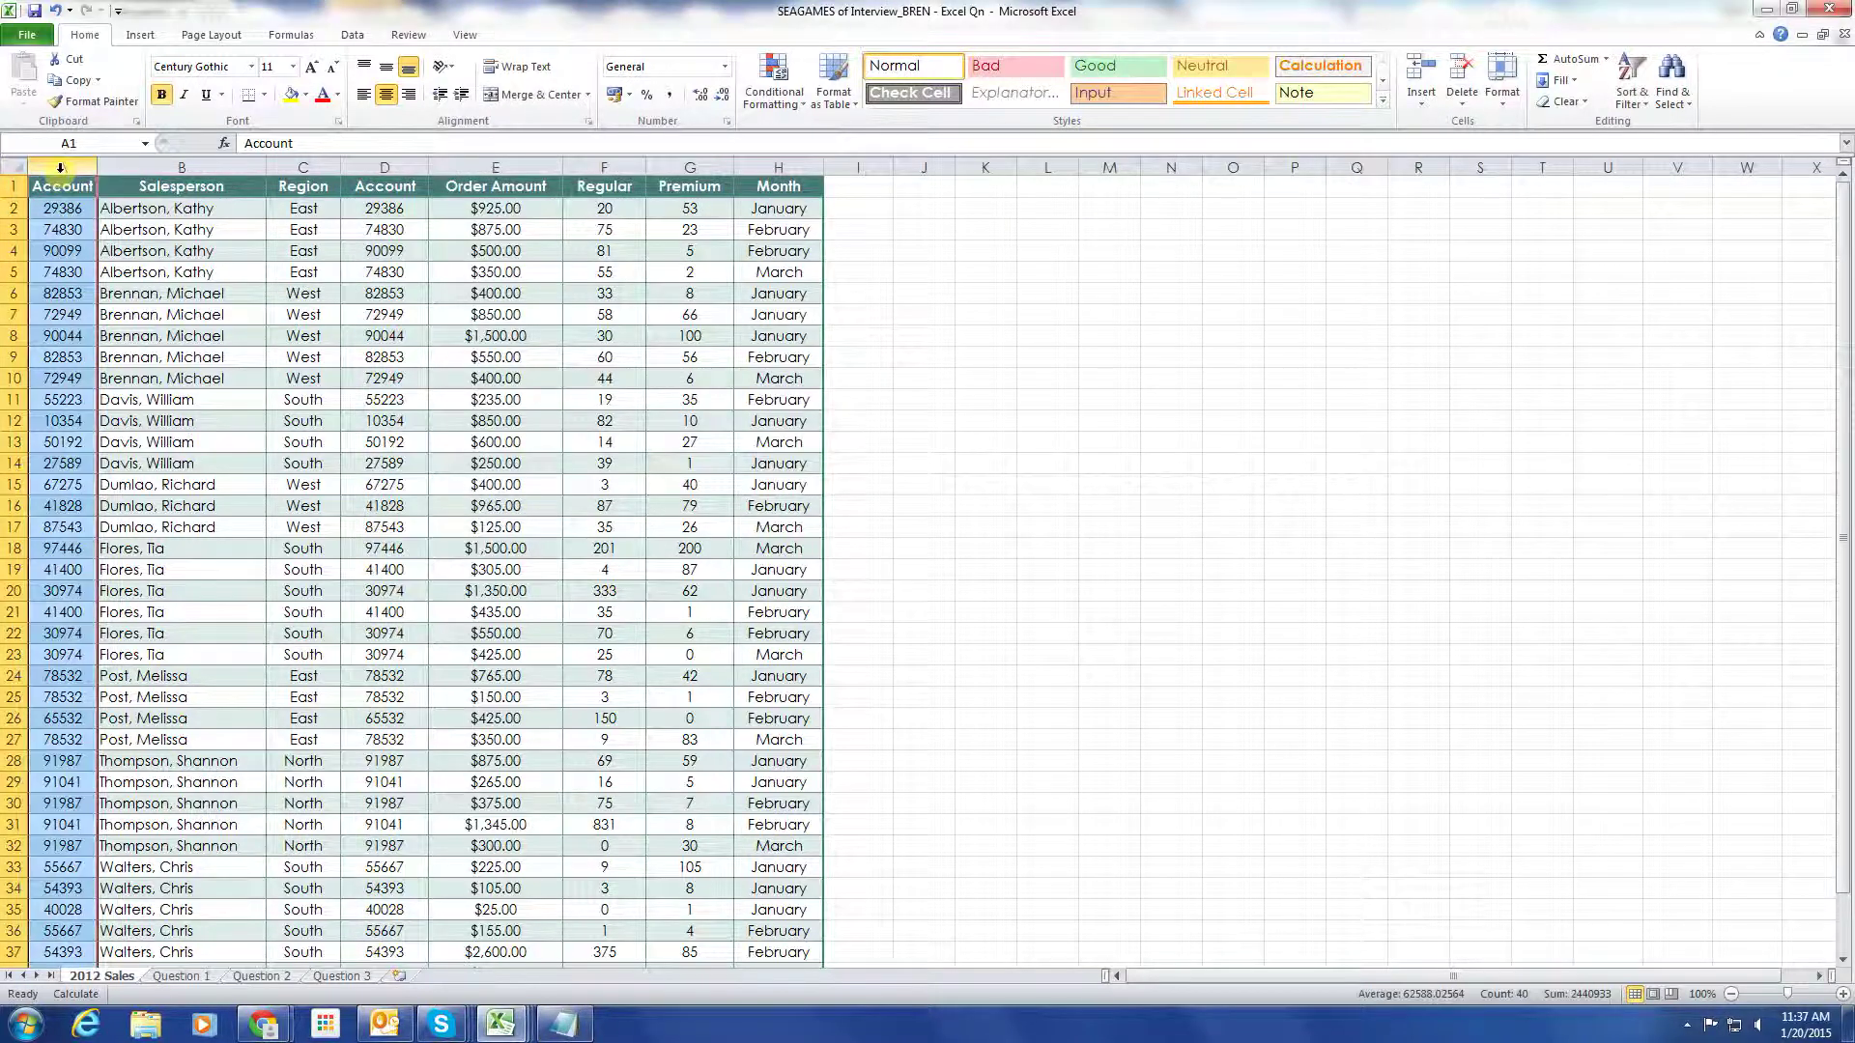
left_click(358, 977)
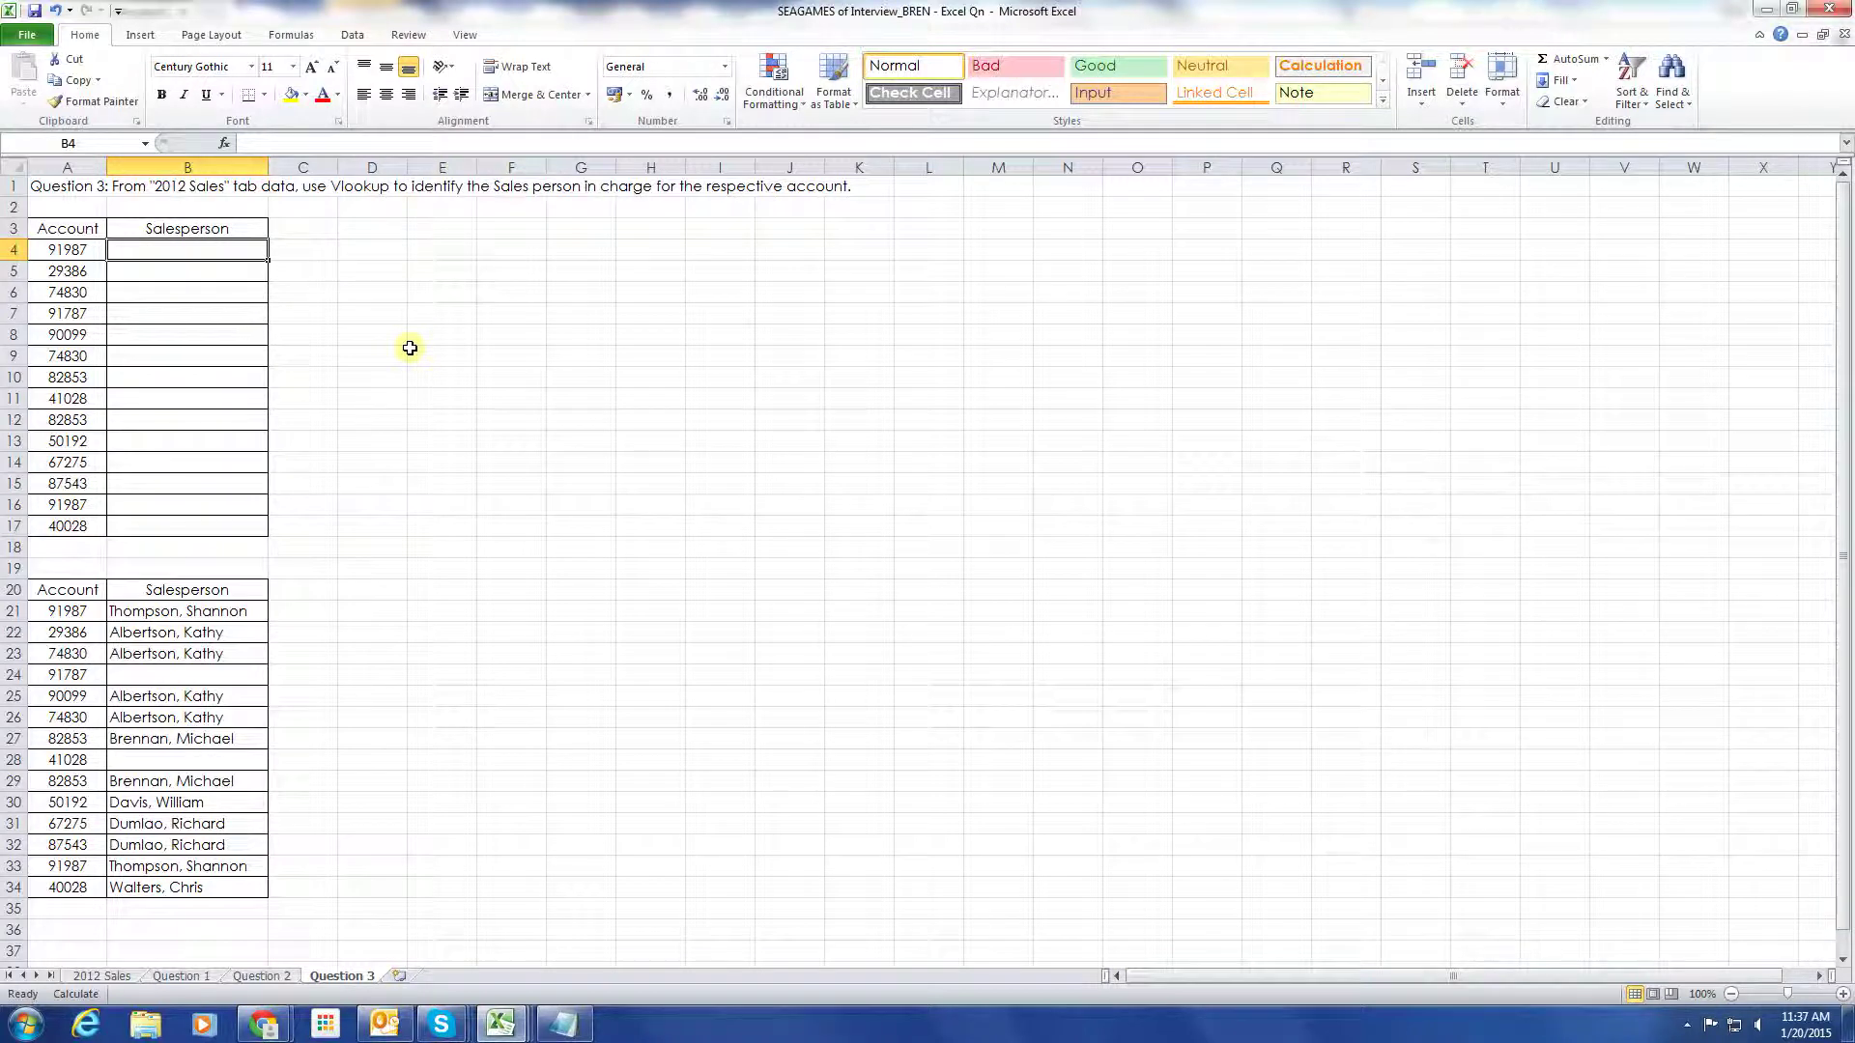
Start a VLOOKUP on Question 3 looking up A4 in '2012 Sales'!A2:B40
type("=vl")
key("Tab")
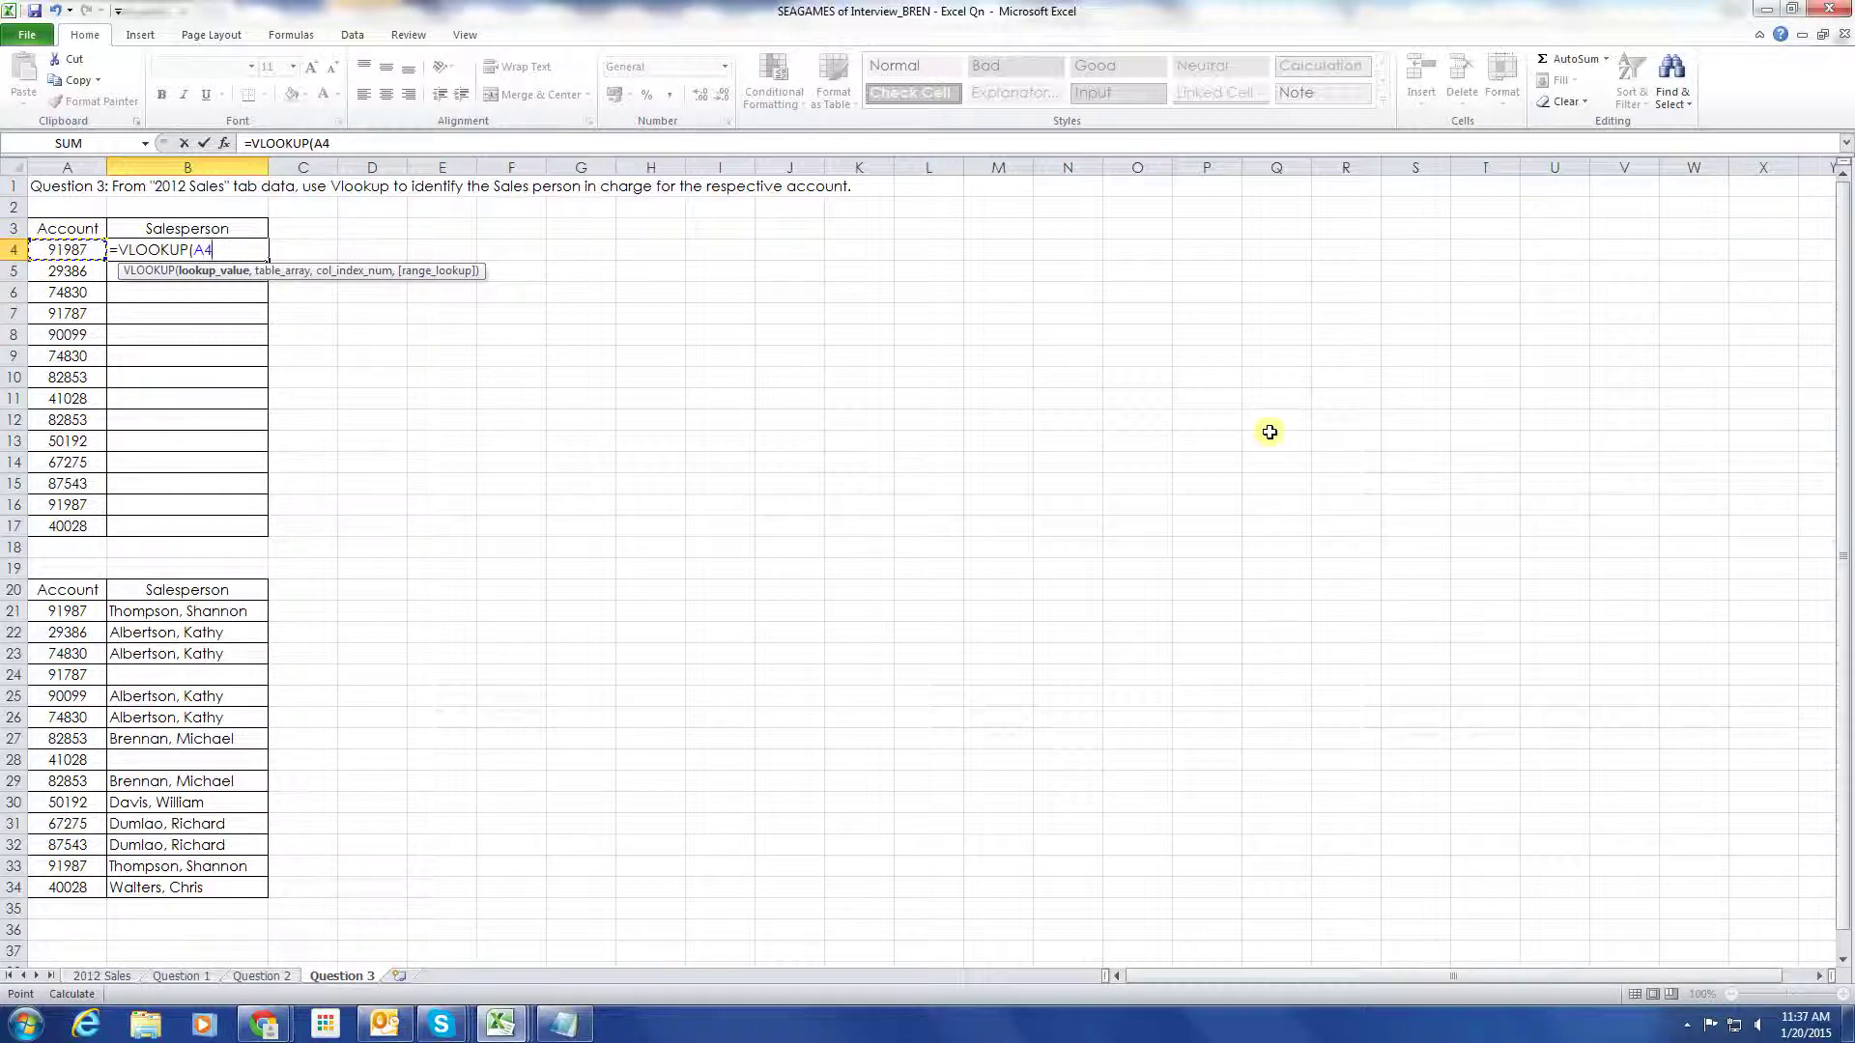
type(",")
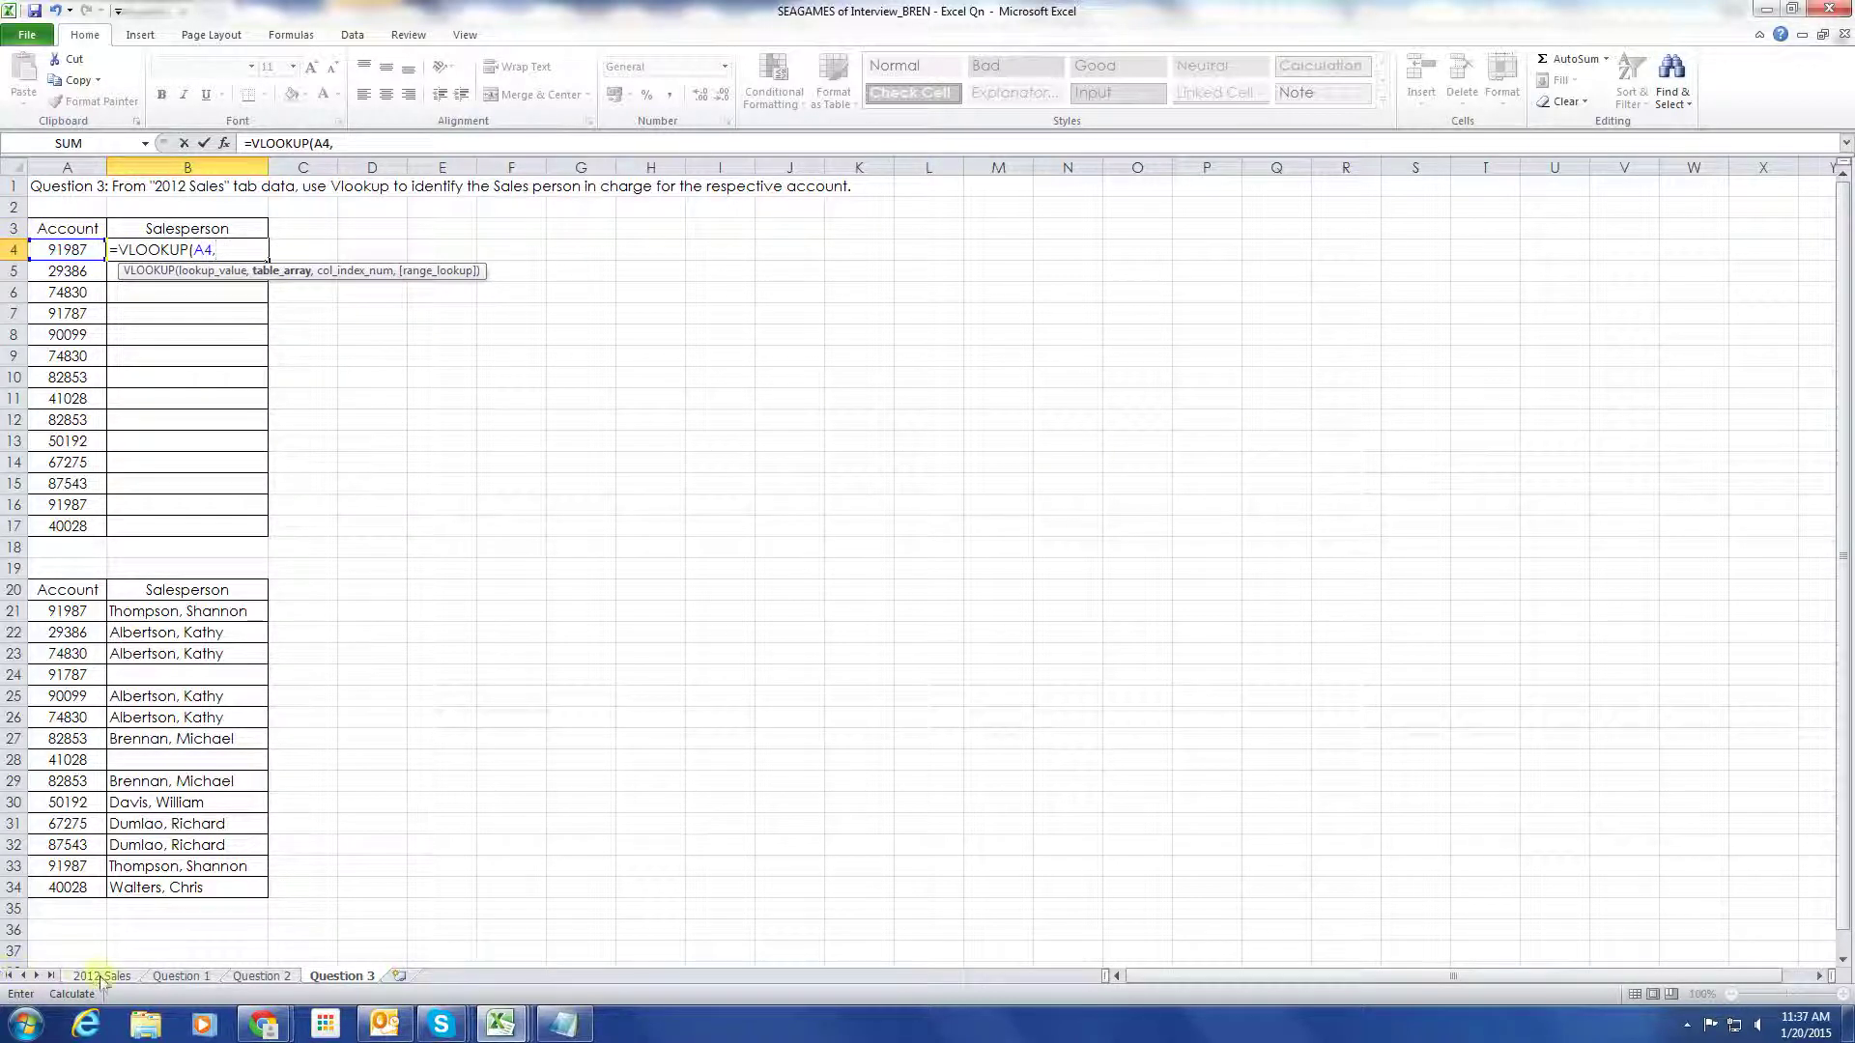
left_click(103, 975)
mouse_move(58, 207)
left_mouse_down()
mouse_move(213, 290)
mouse_move(194, 926)
left_mouse_up()
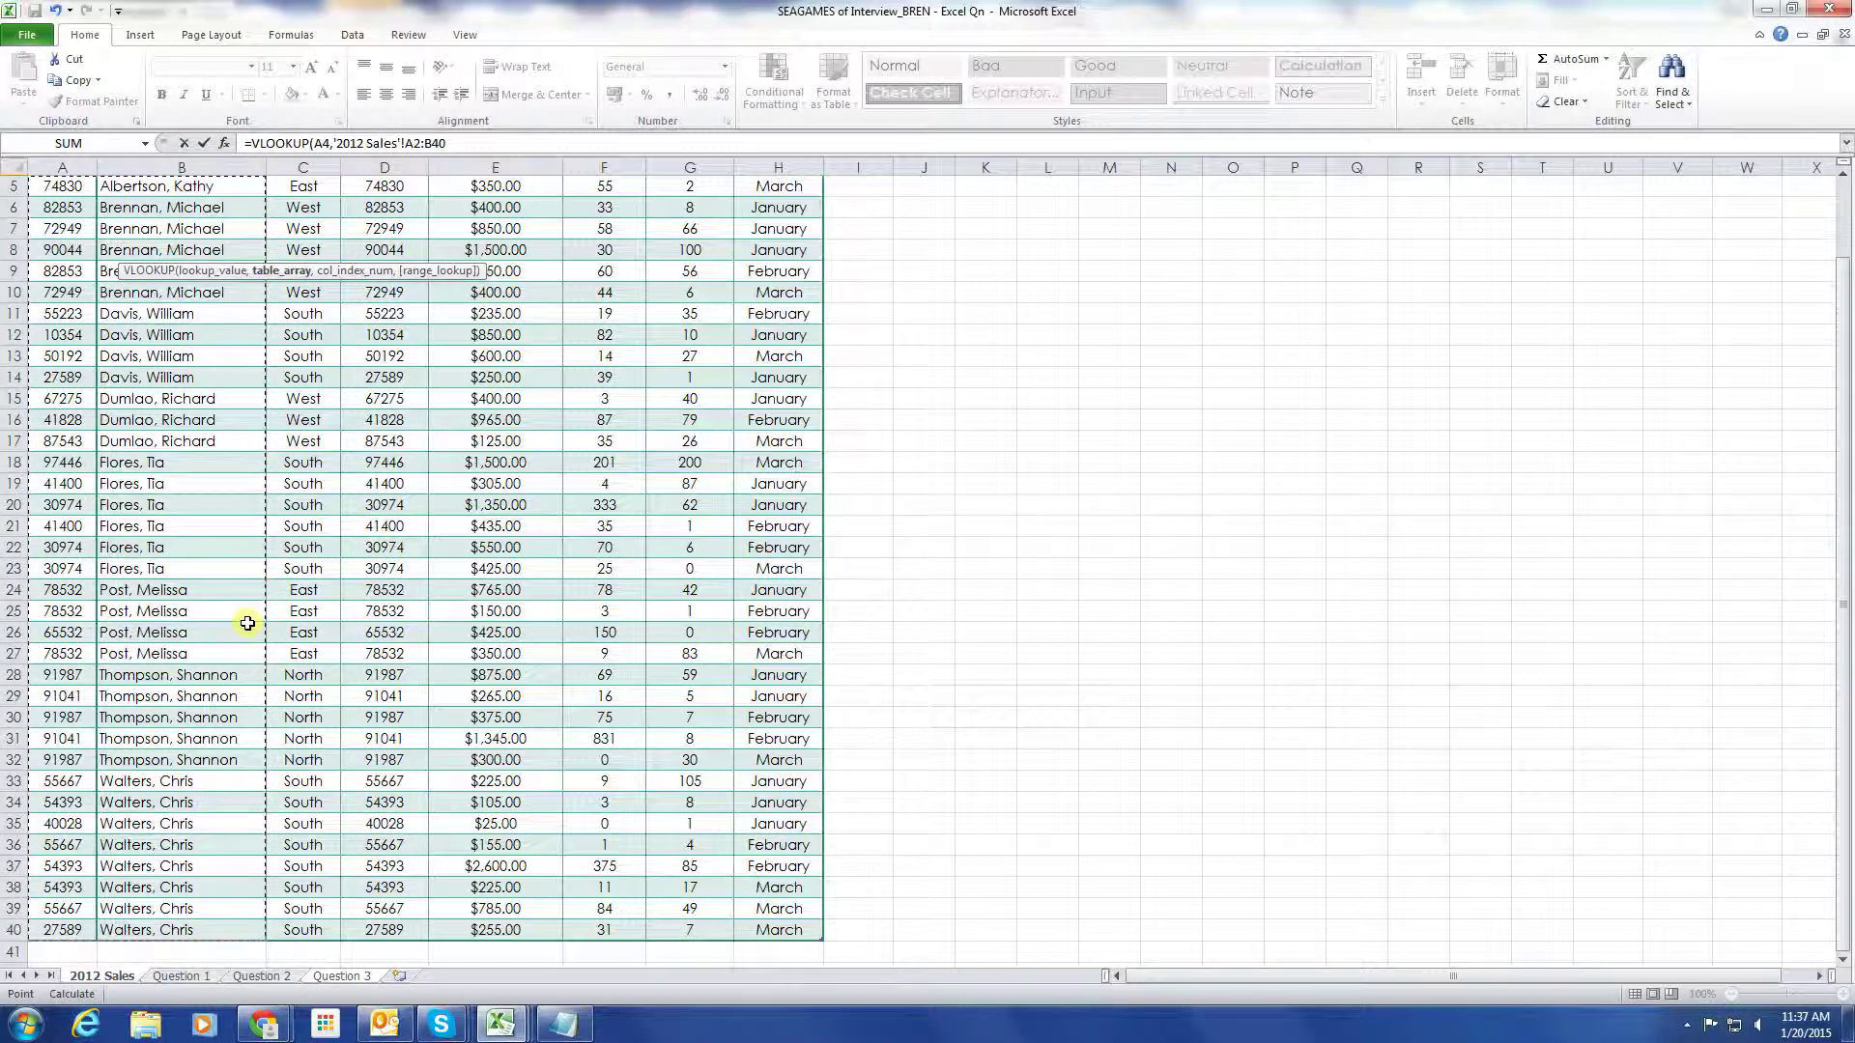
key("alt")
key("alt")
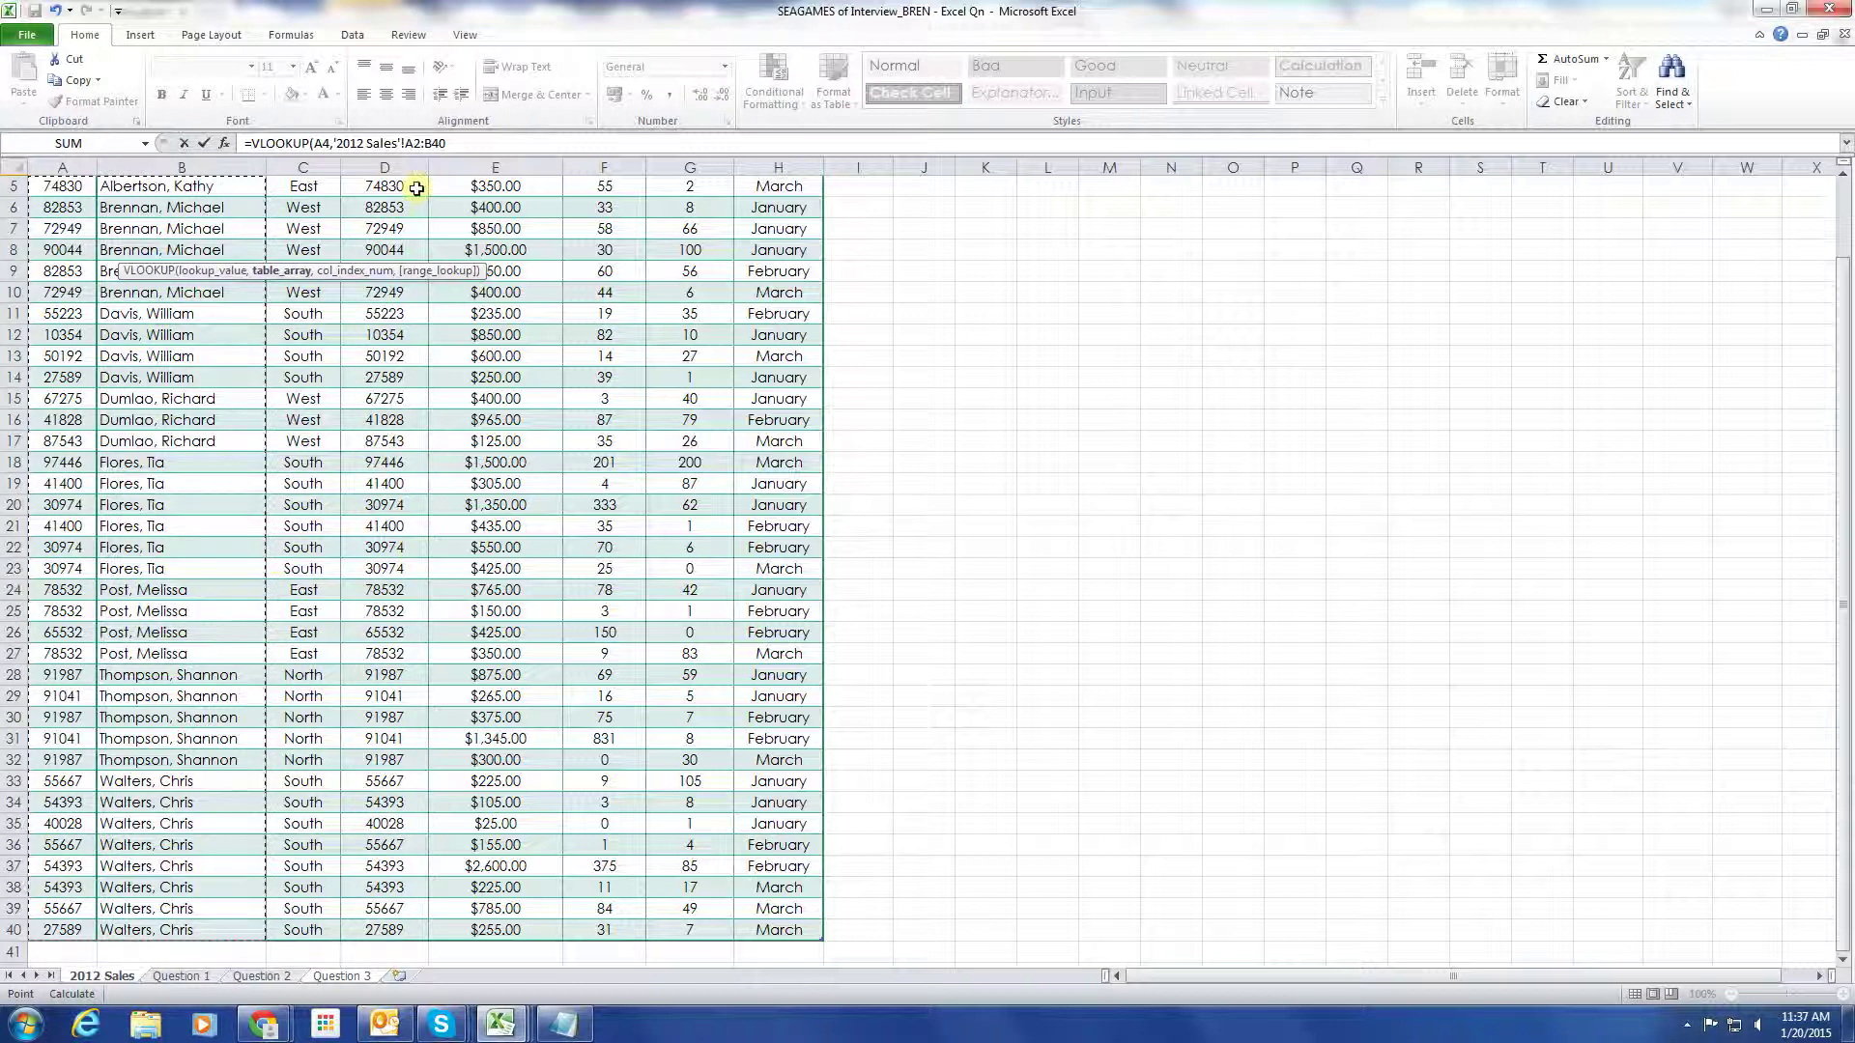
left_click(423, 143)
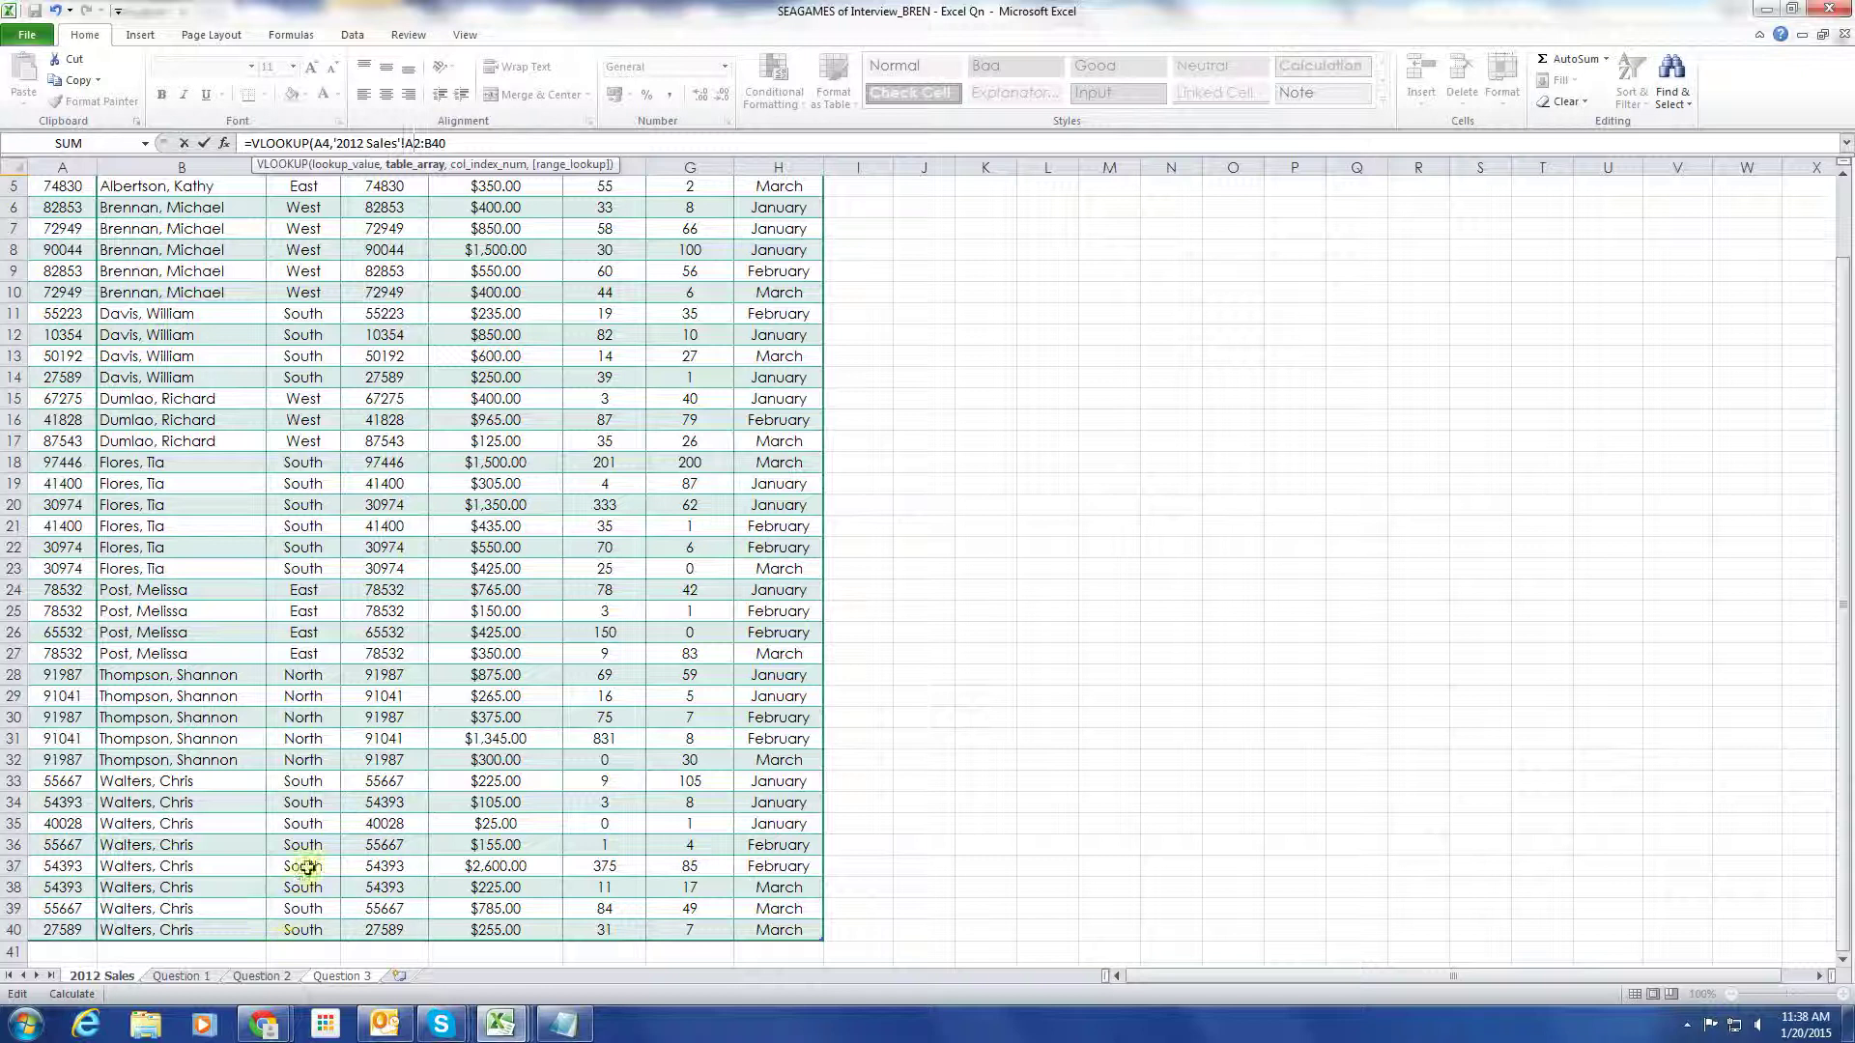
Make the lookup range absolute as '2012 Sales'!$A$2:$B$40 and copy $B$40 for the notes
key("F4")
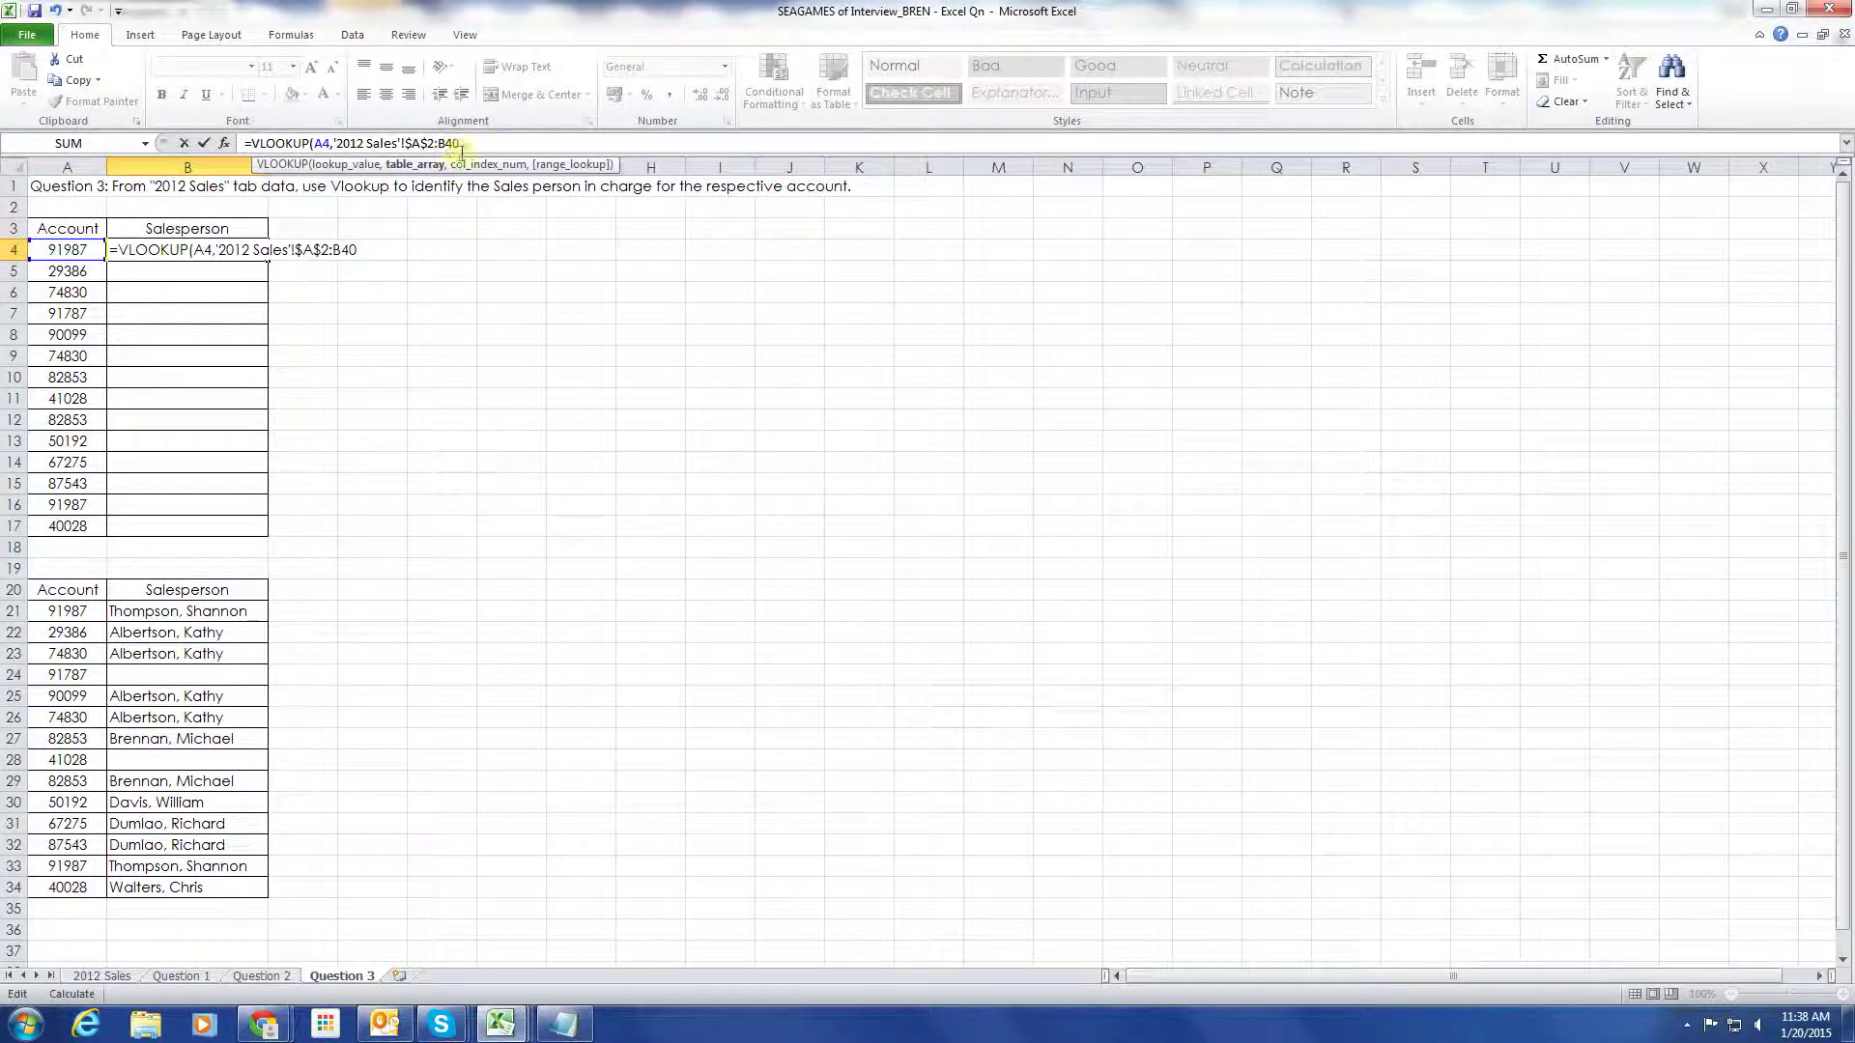
key("F4")
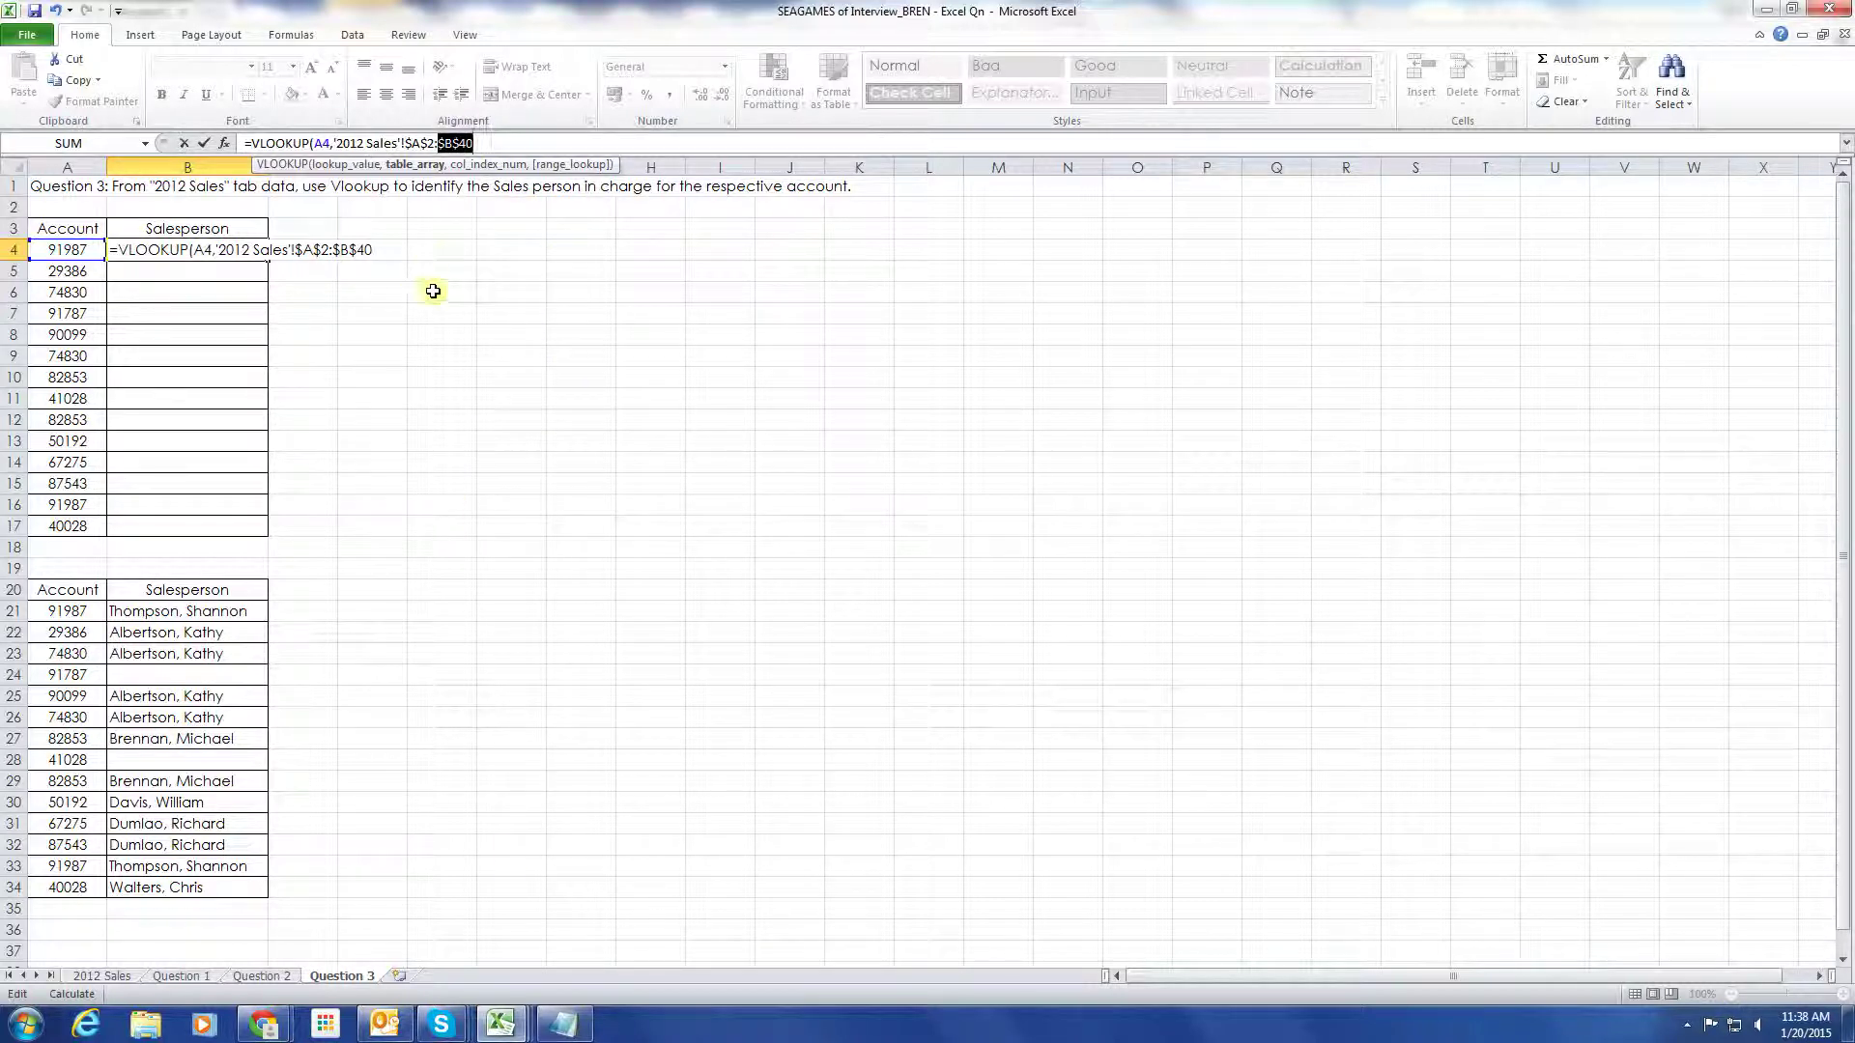
left_click(563, 1024)
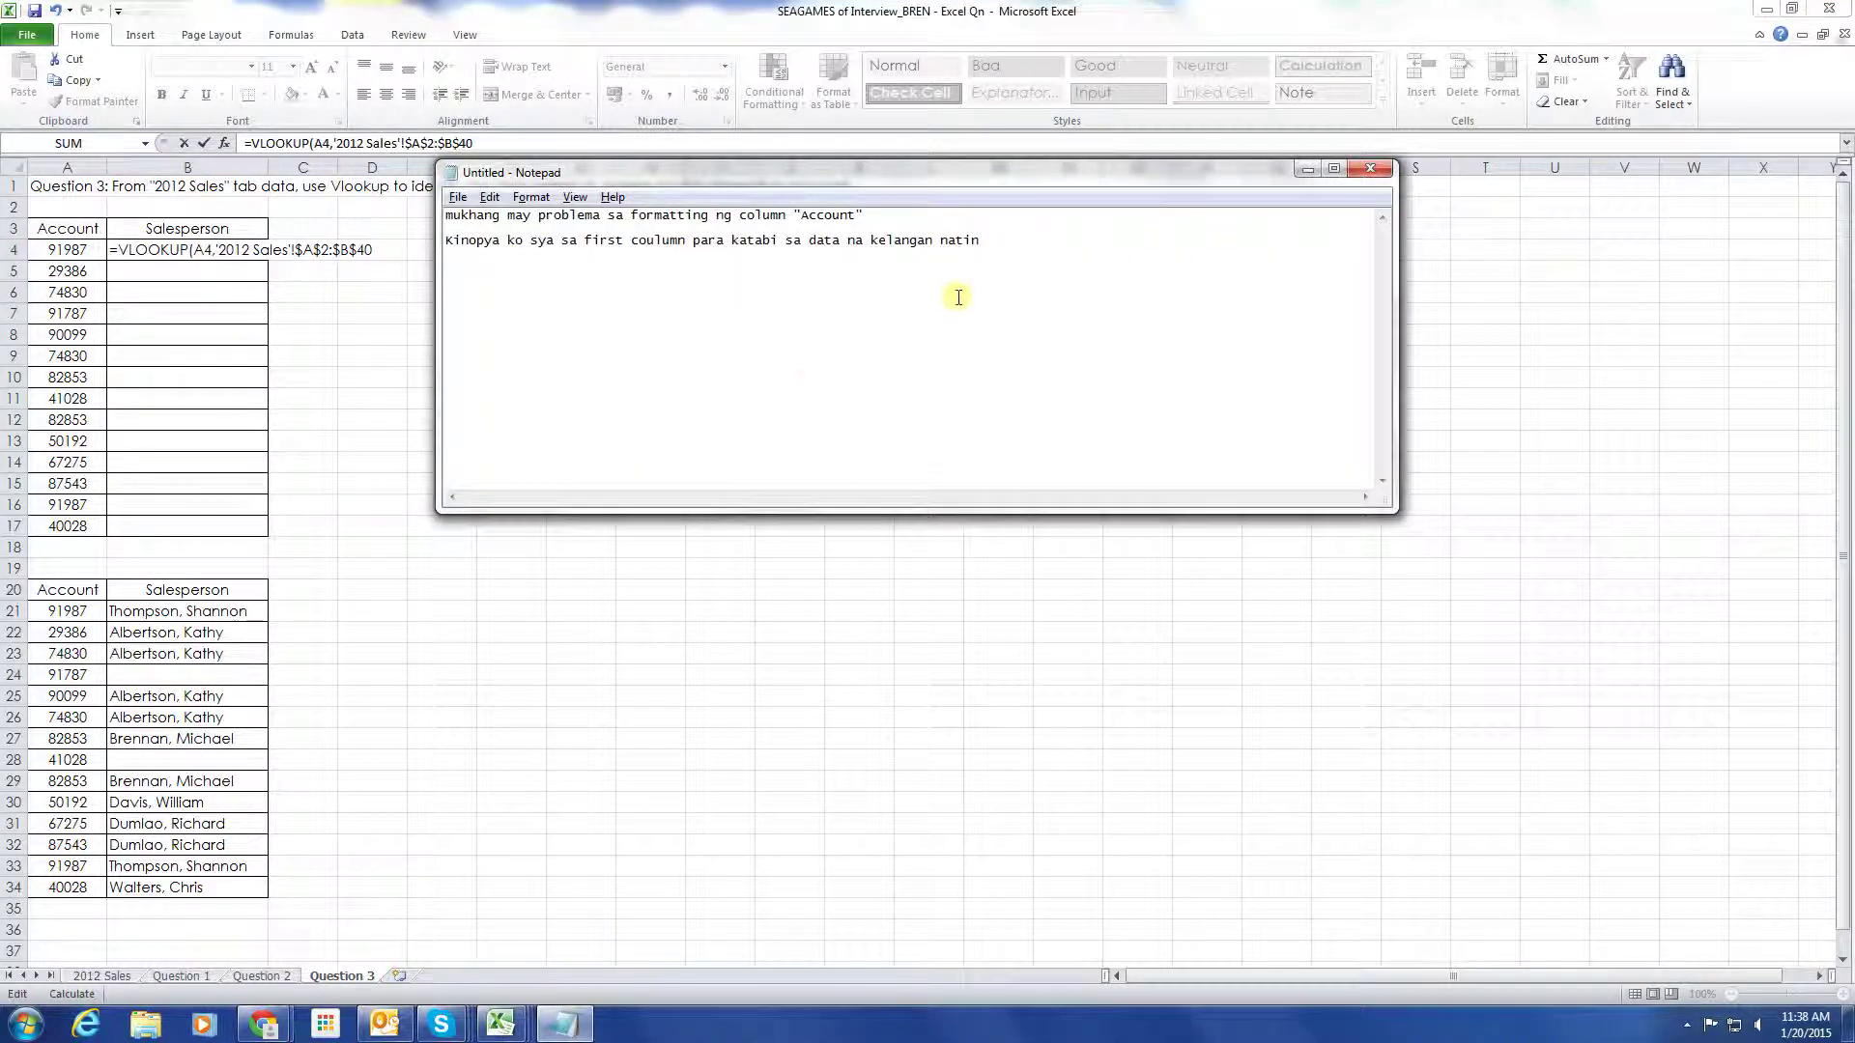
key("Return")
key("Return")
mouse_move(483, 145)
left_mouse_down()
mouse_move(417, 143)
mouse_move(471, 143)
left_mouse_up()
key("ctrl+c")
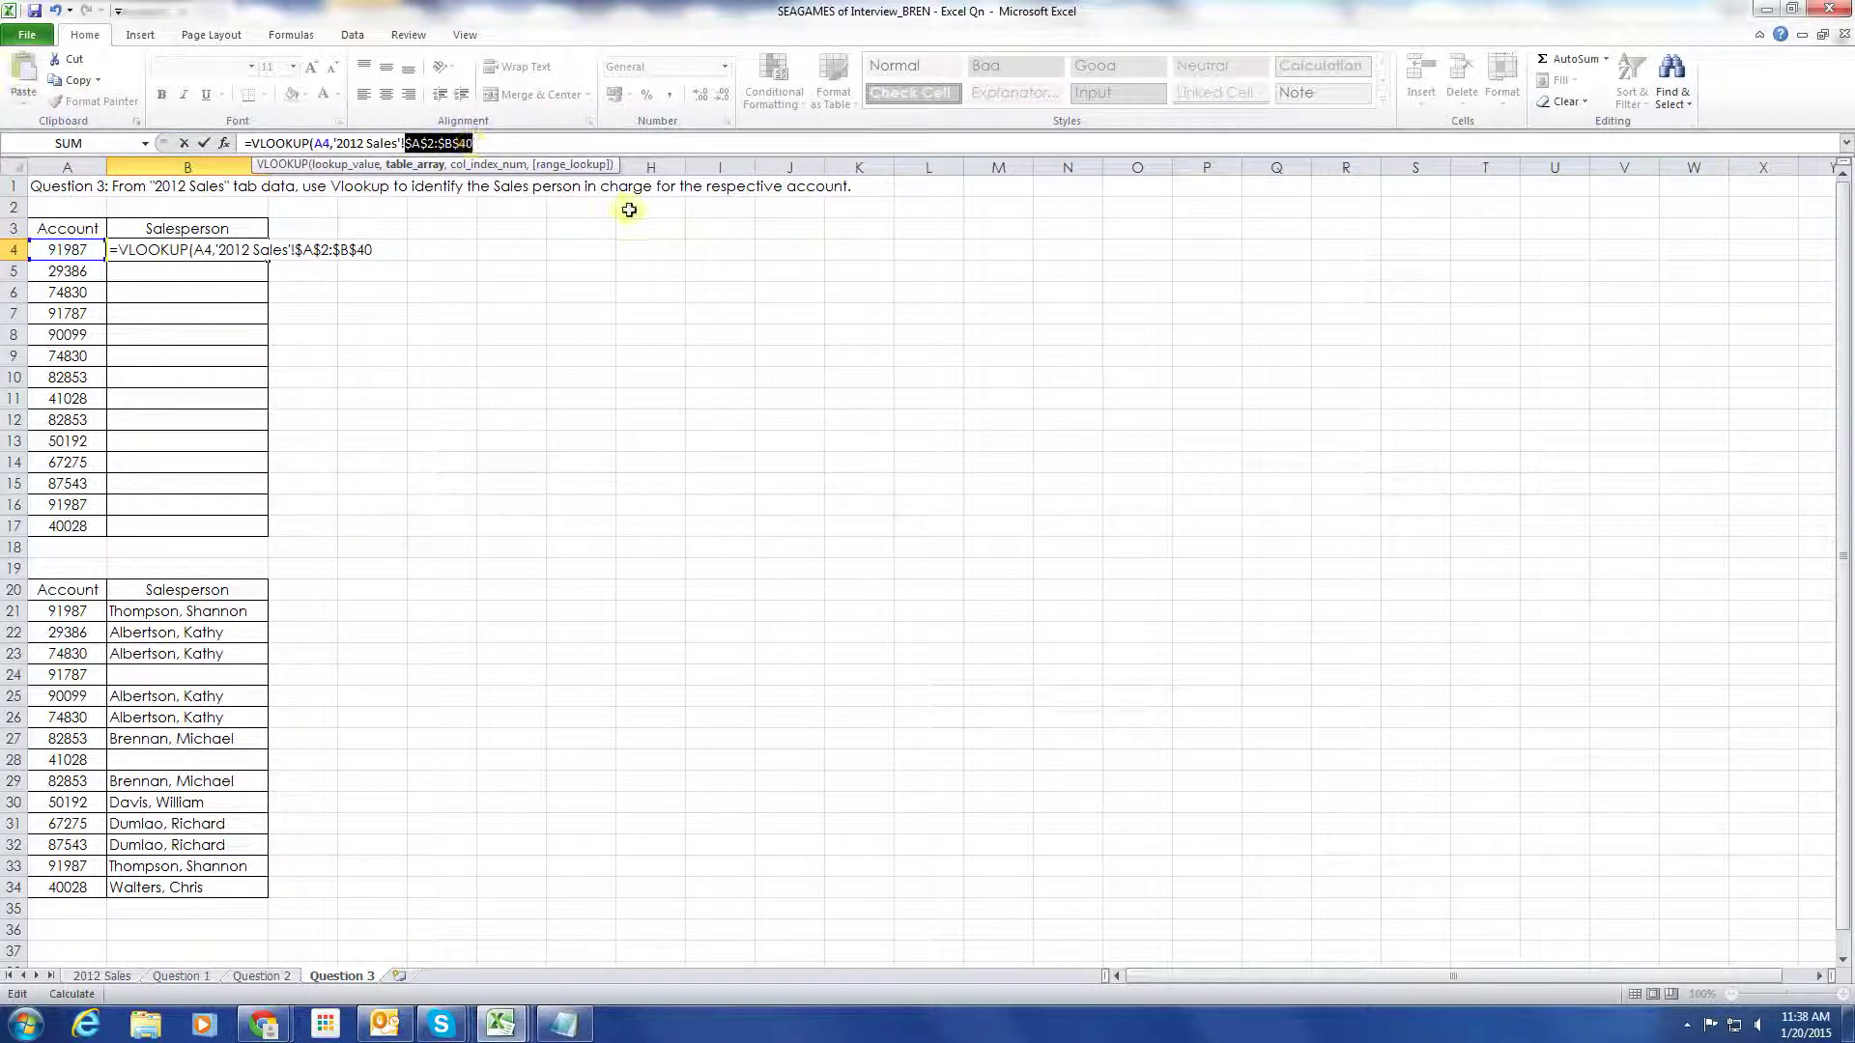
key("alt+Tab")
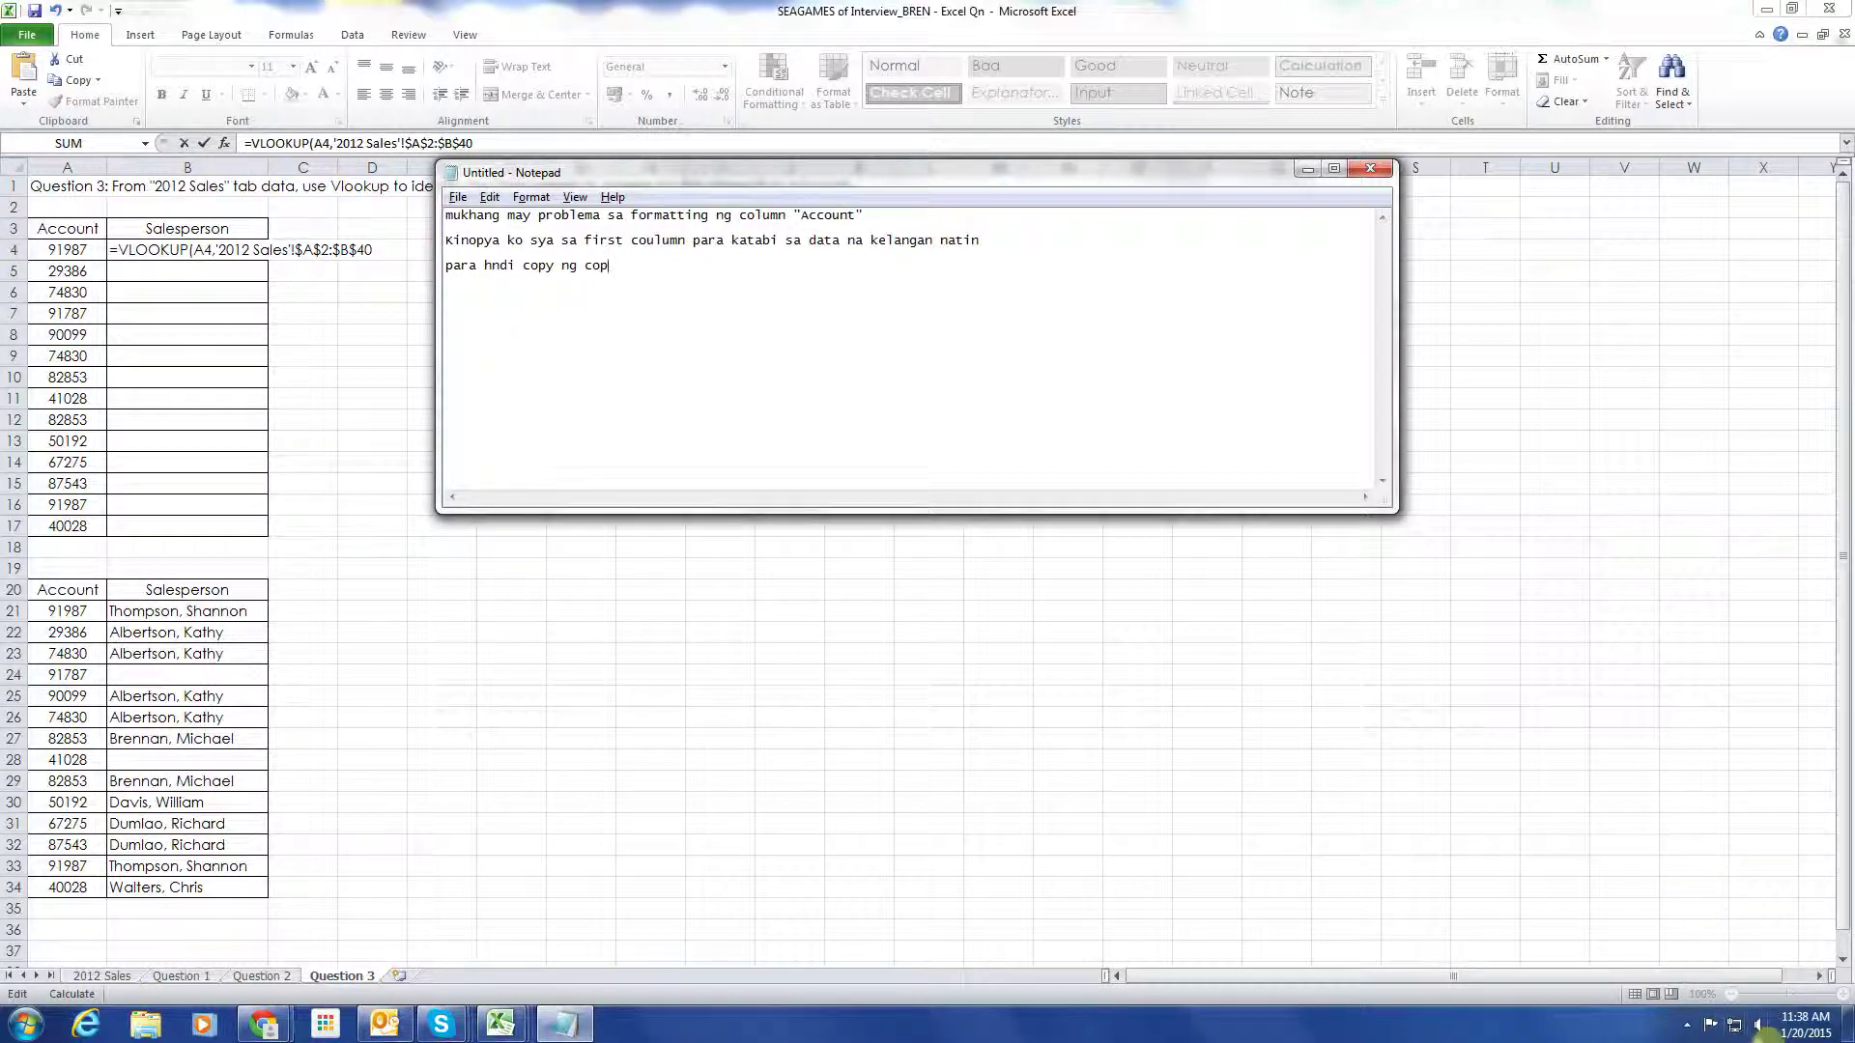
Go through the Account-column notes alongside column A on 2012 Sales, then return to Question 3
left_click(1687, 1024)
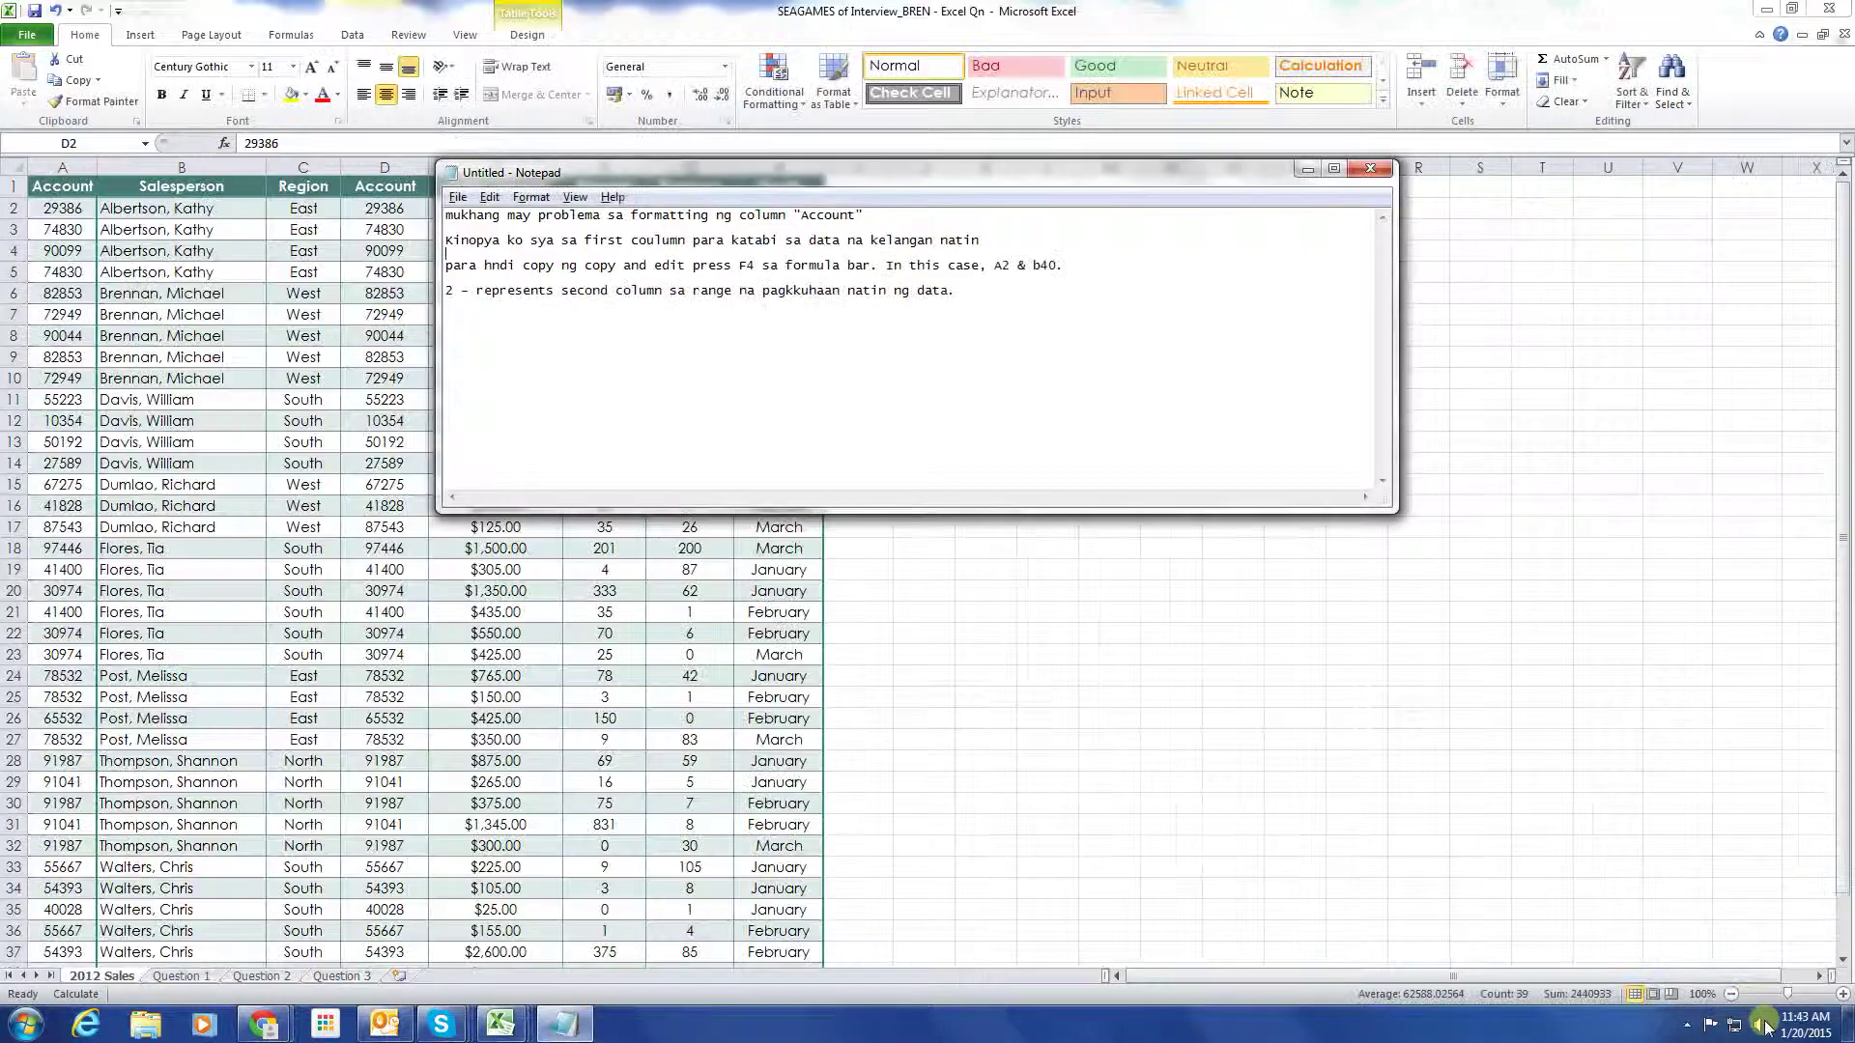
left_click_drag(579, 172, 617, 171)
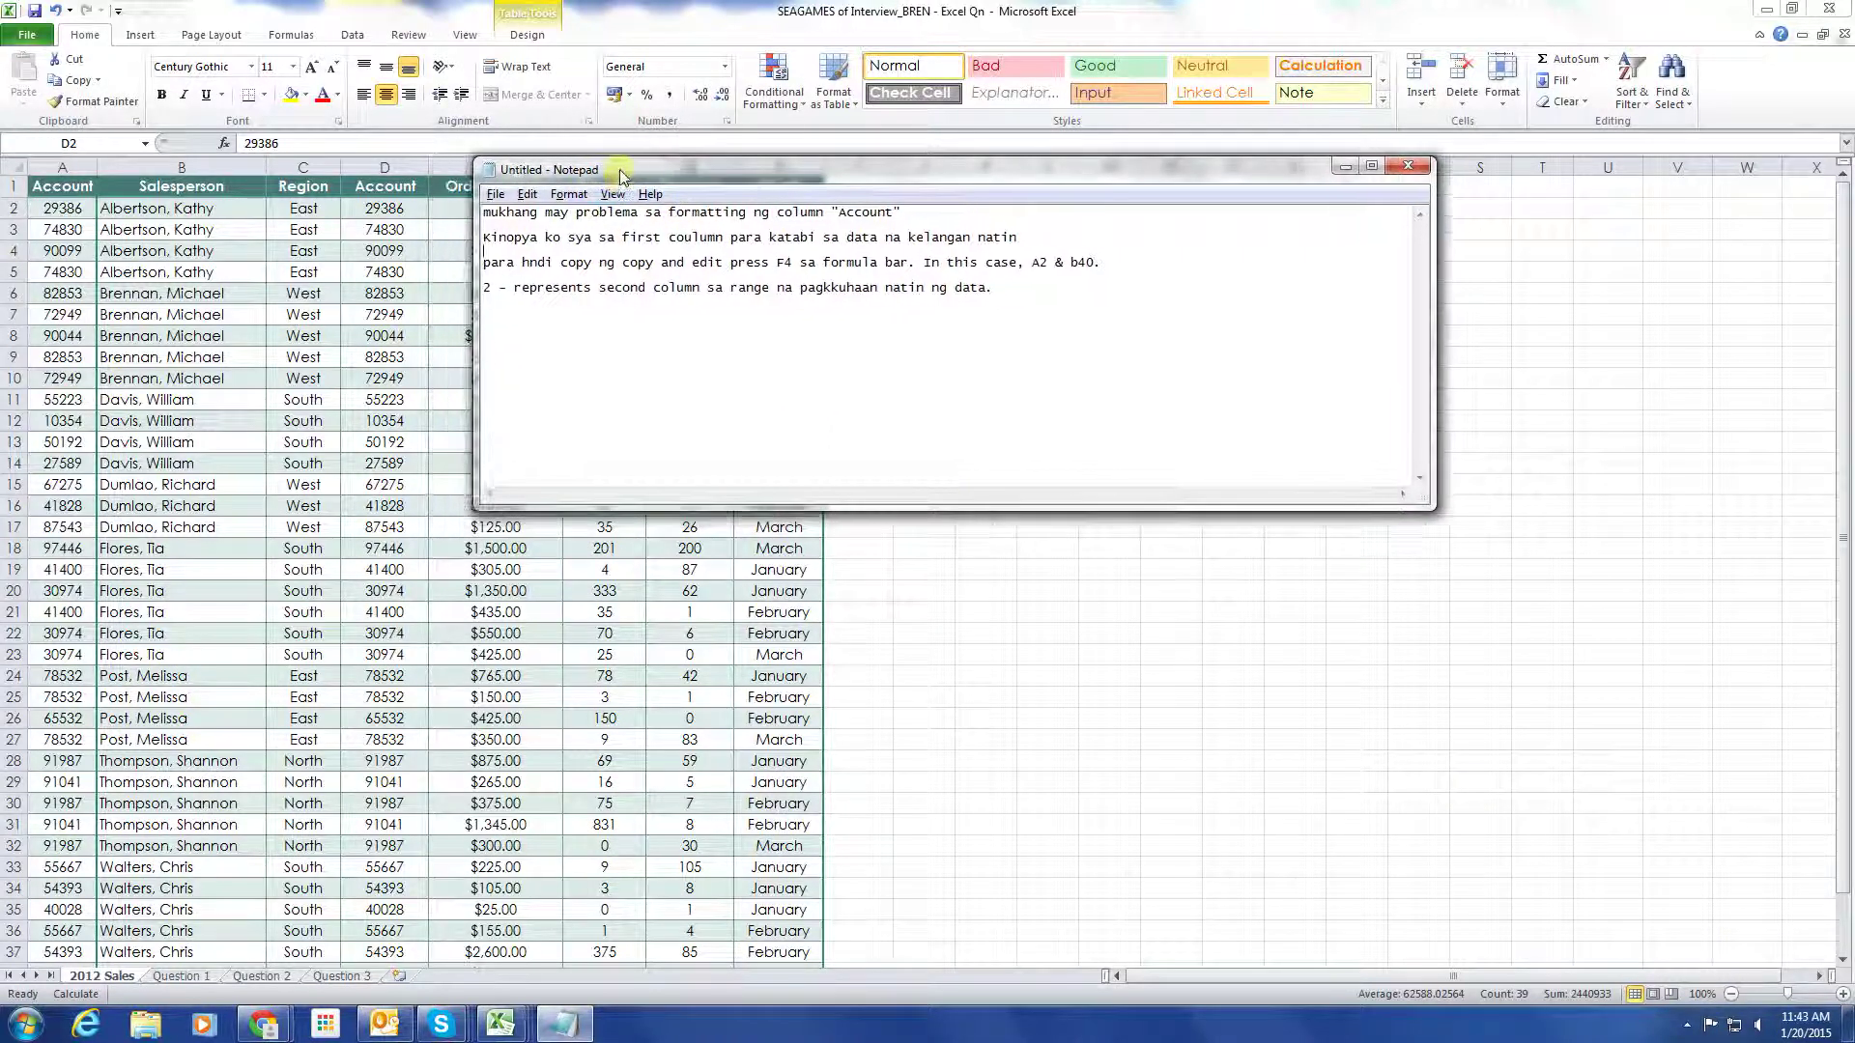
left_click(394, 160)
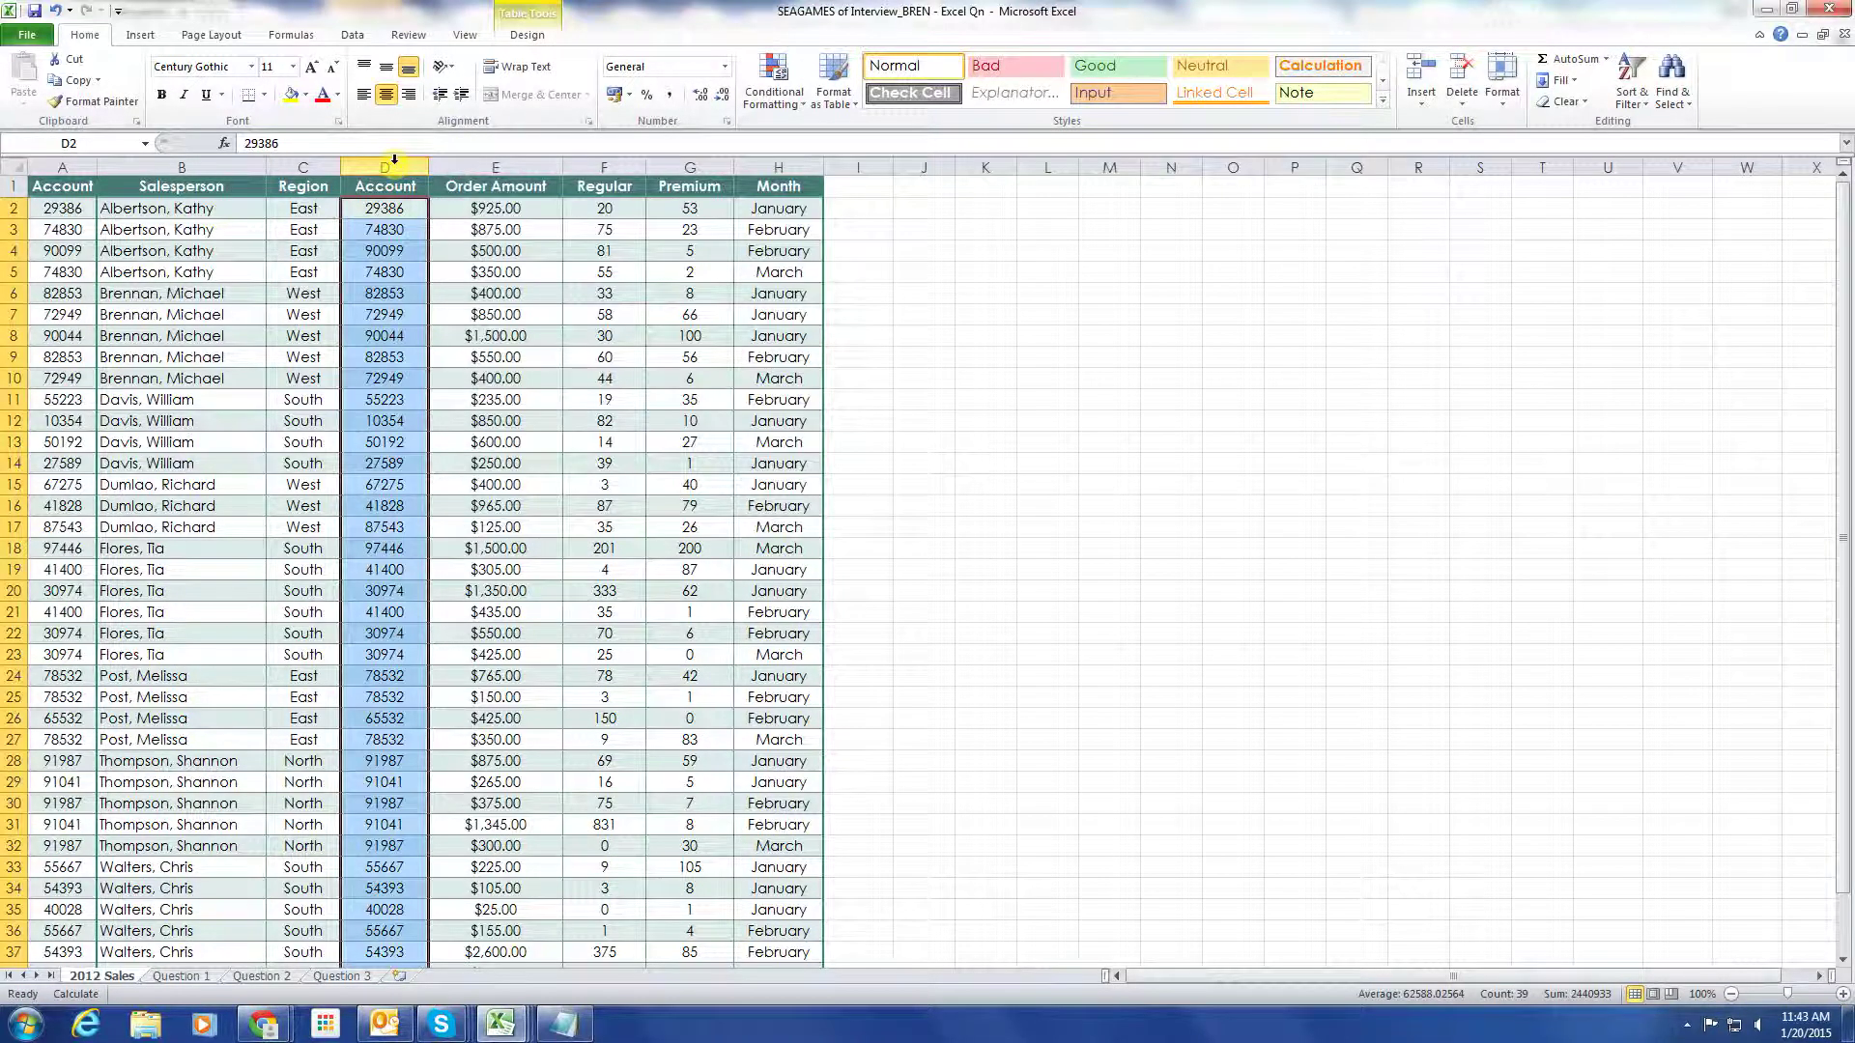
key("alt+Tab")
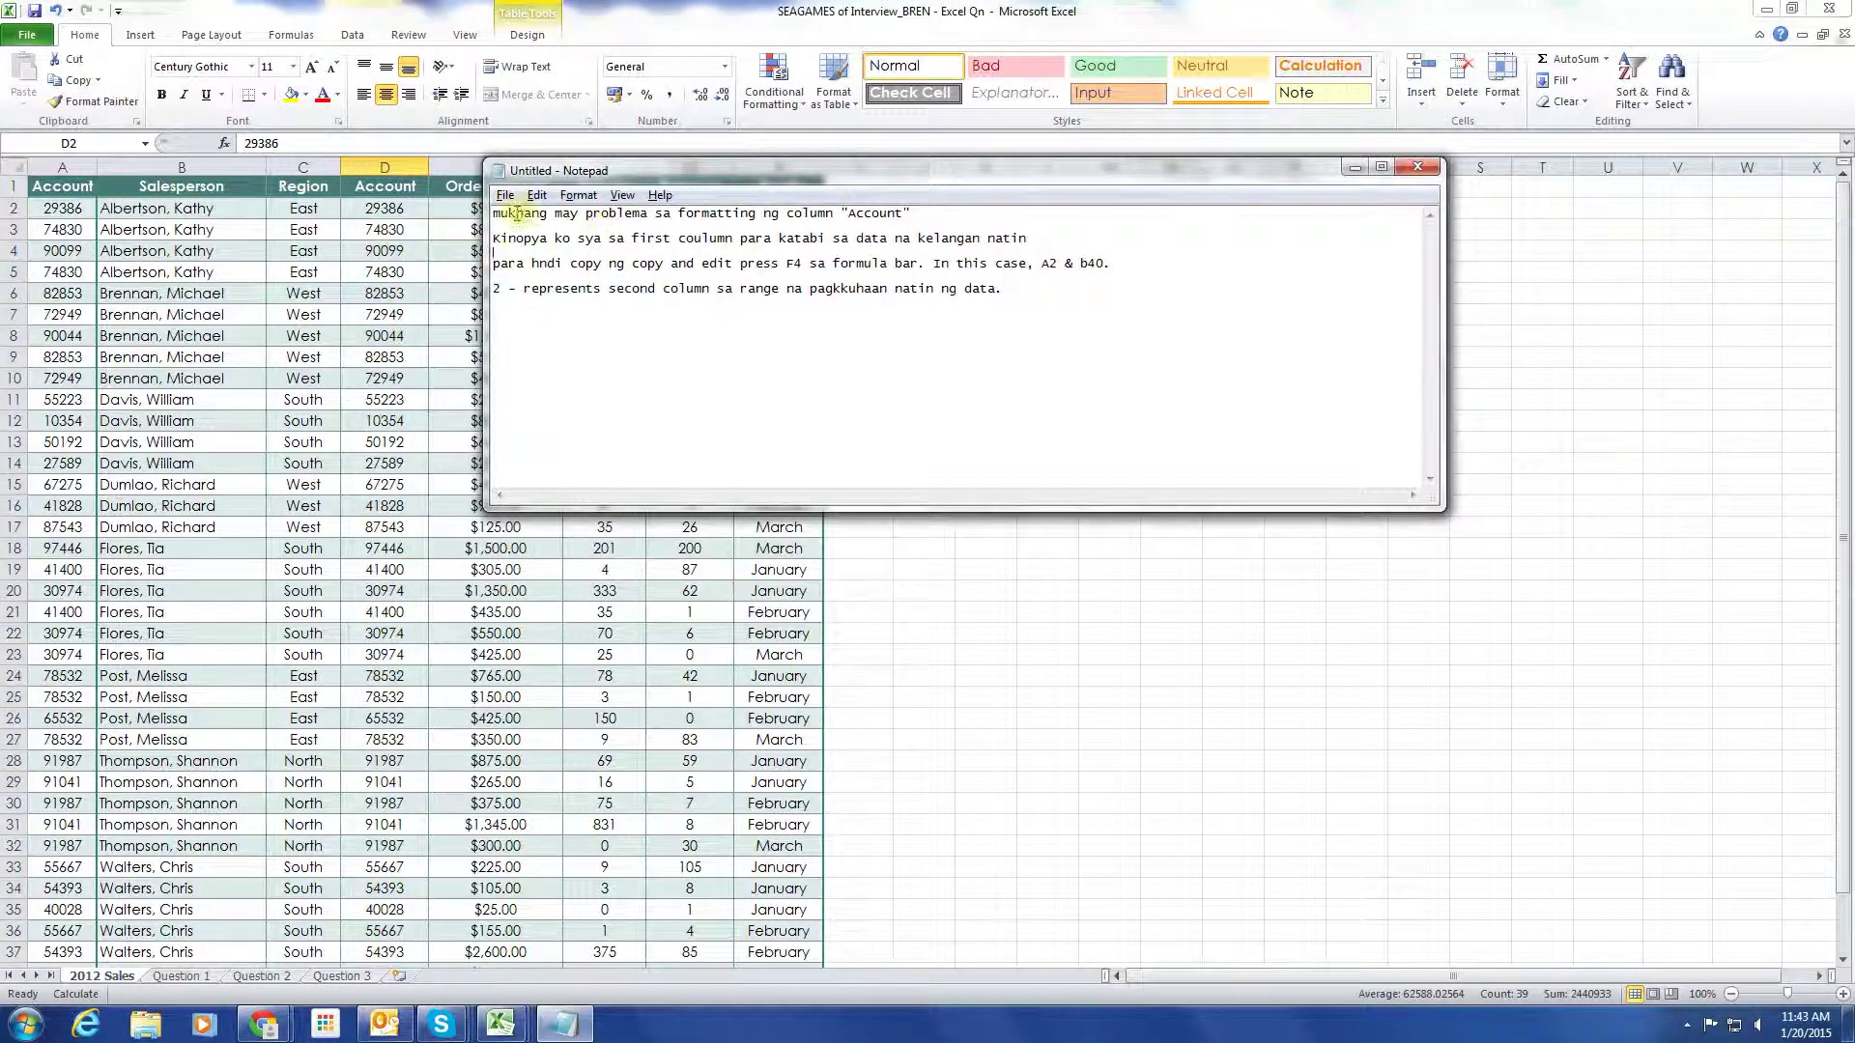
left_click_drag(495, 213, 911, 213)
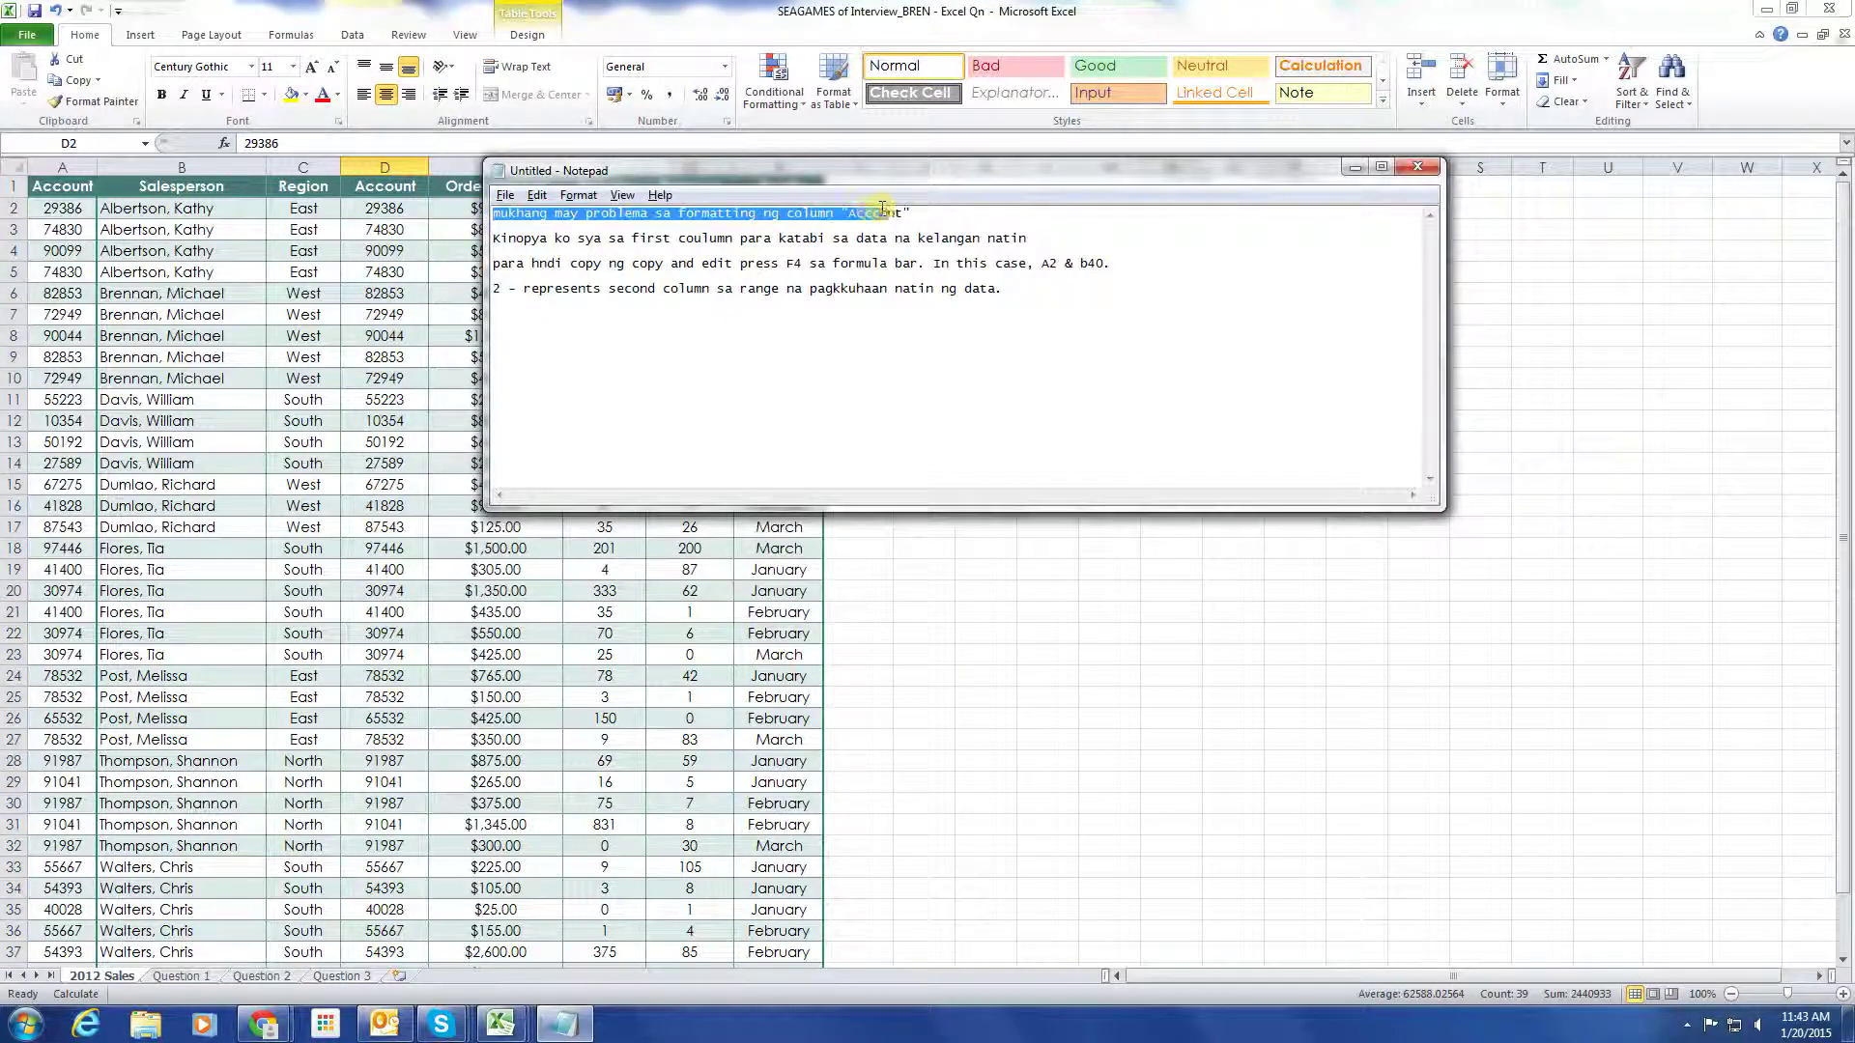
left_click(68, 172)
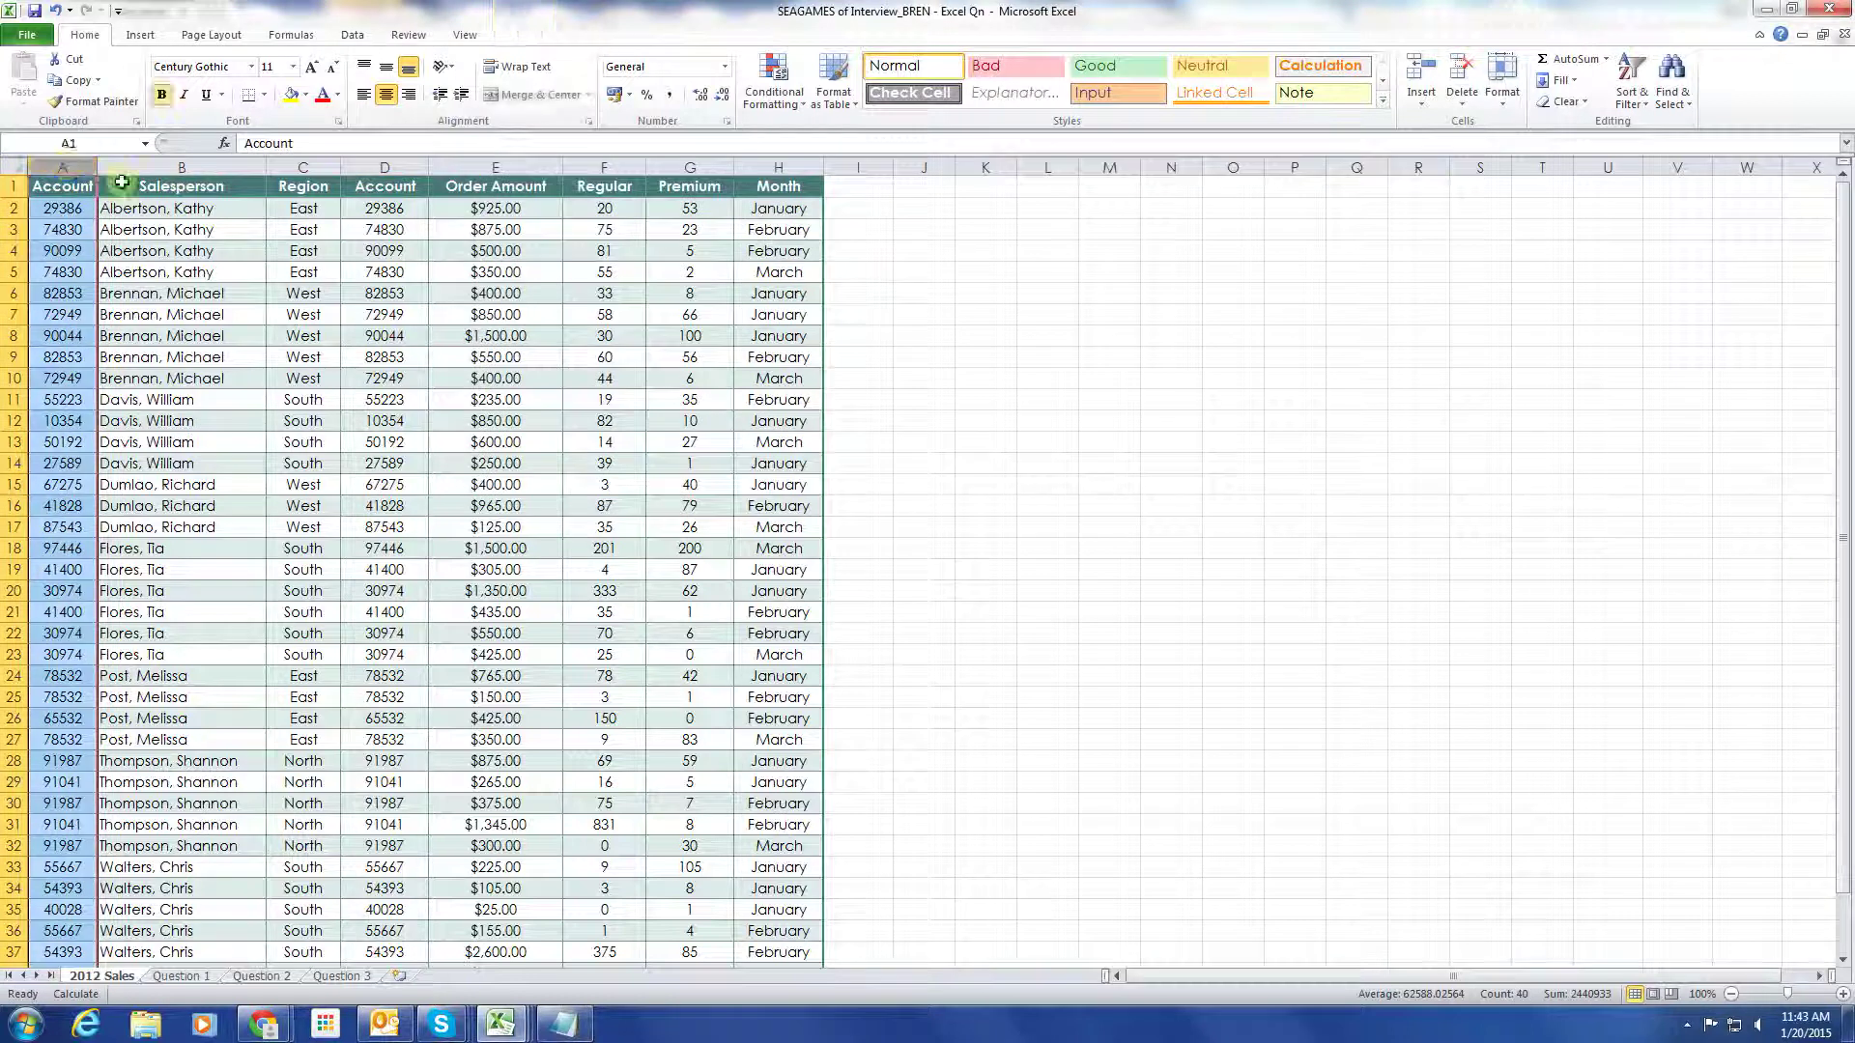
key("alt+Tab")
left_click_drag(1027, 240, 493, 239)
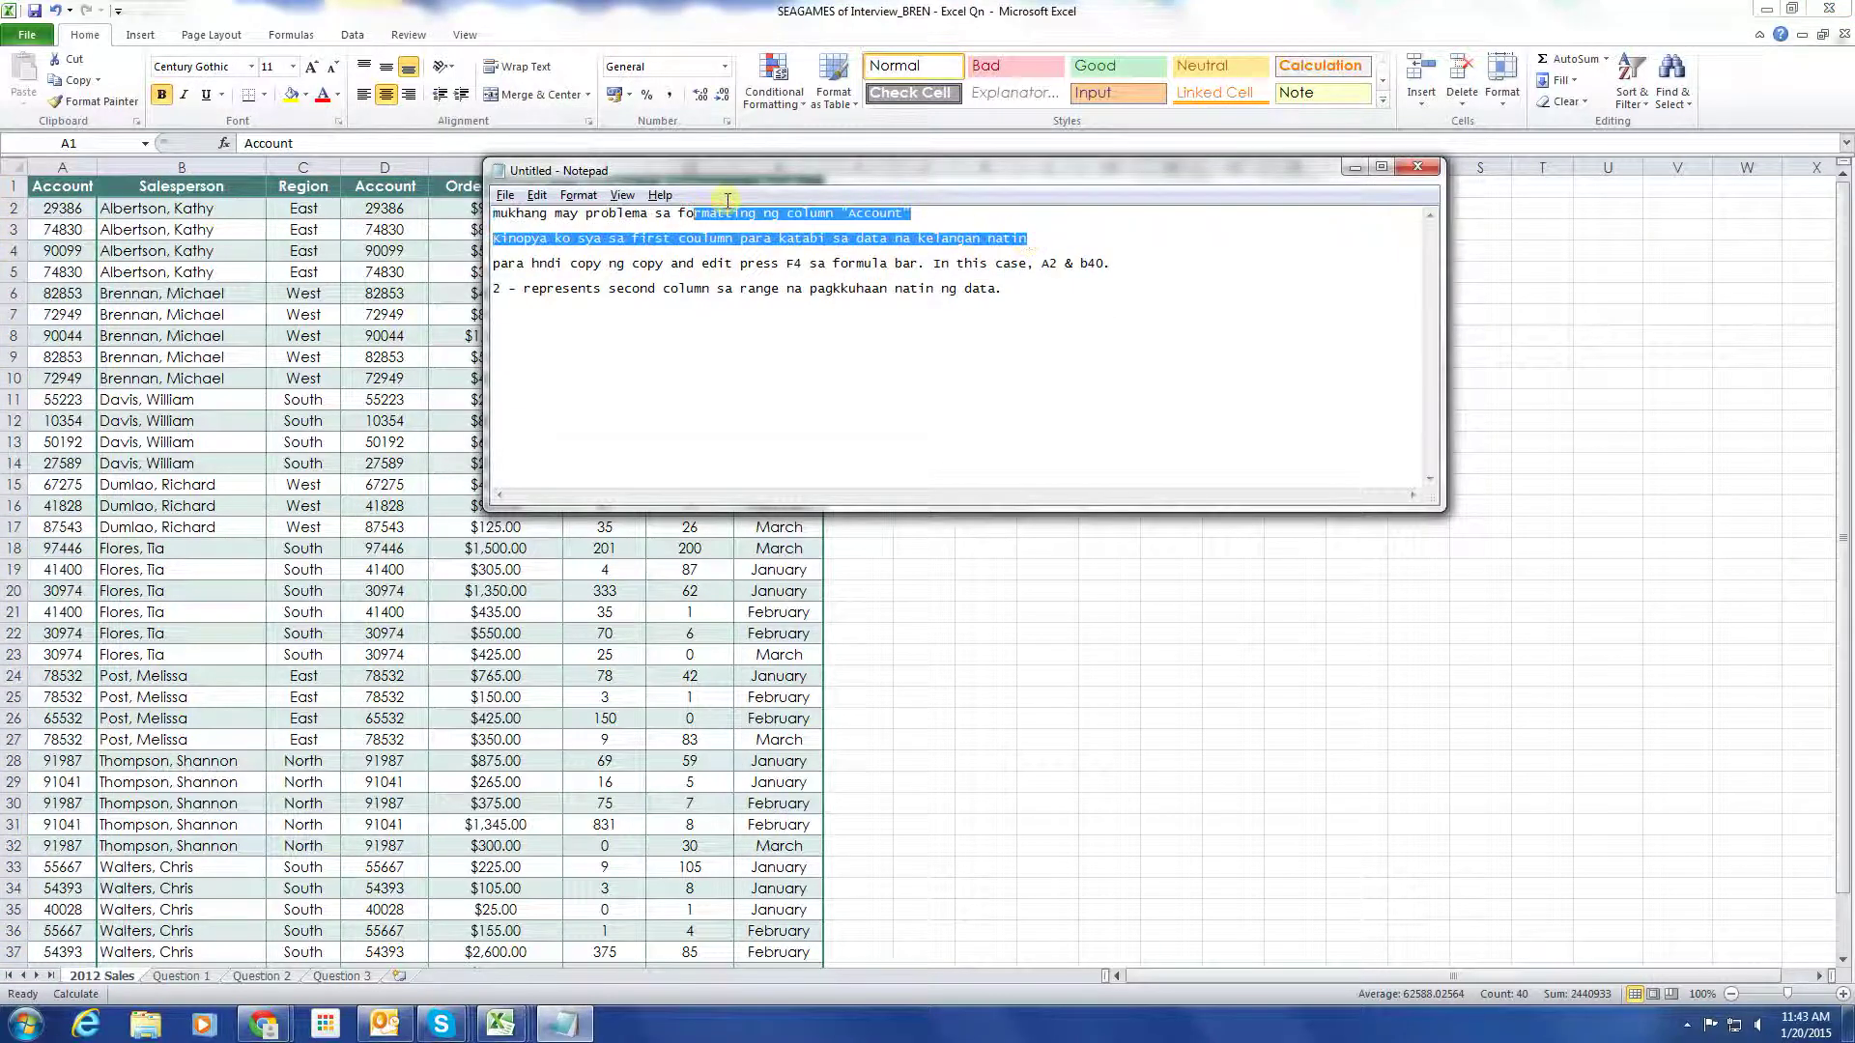
key("alt+Tab")
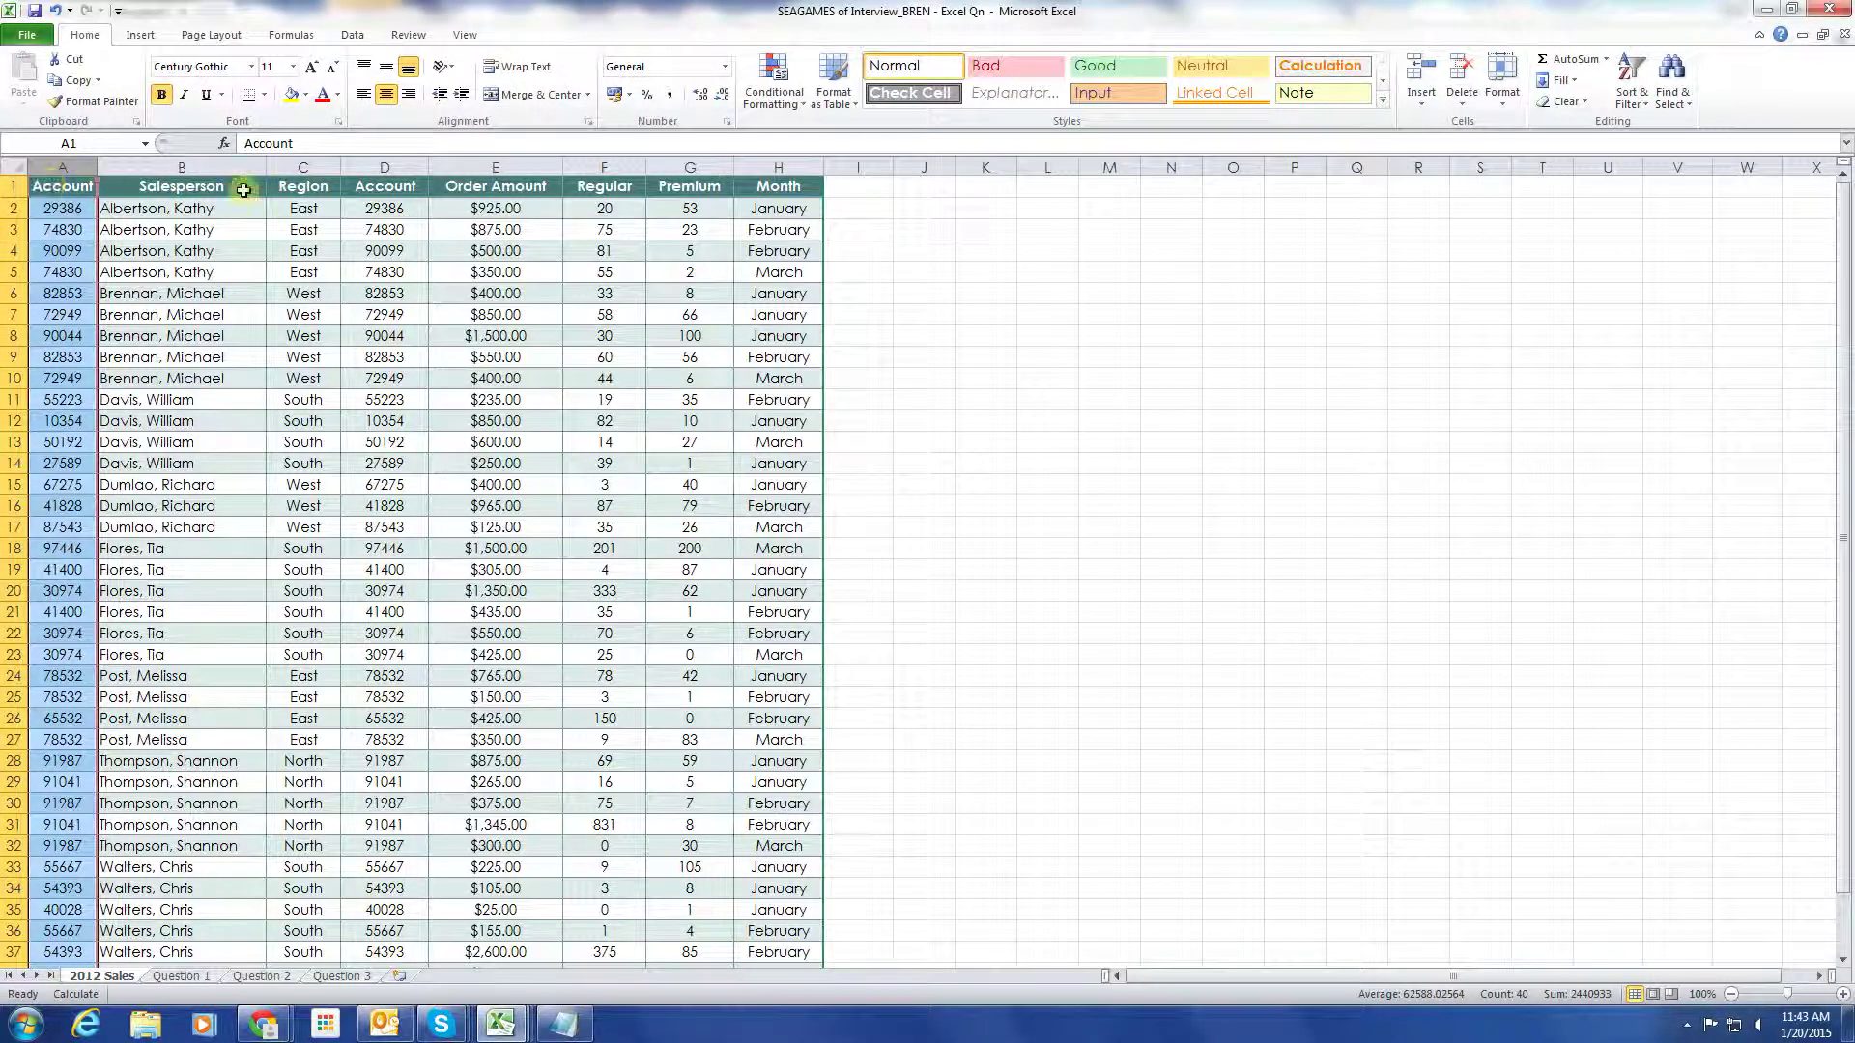
key("alt+Tab")
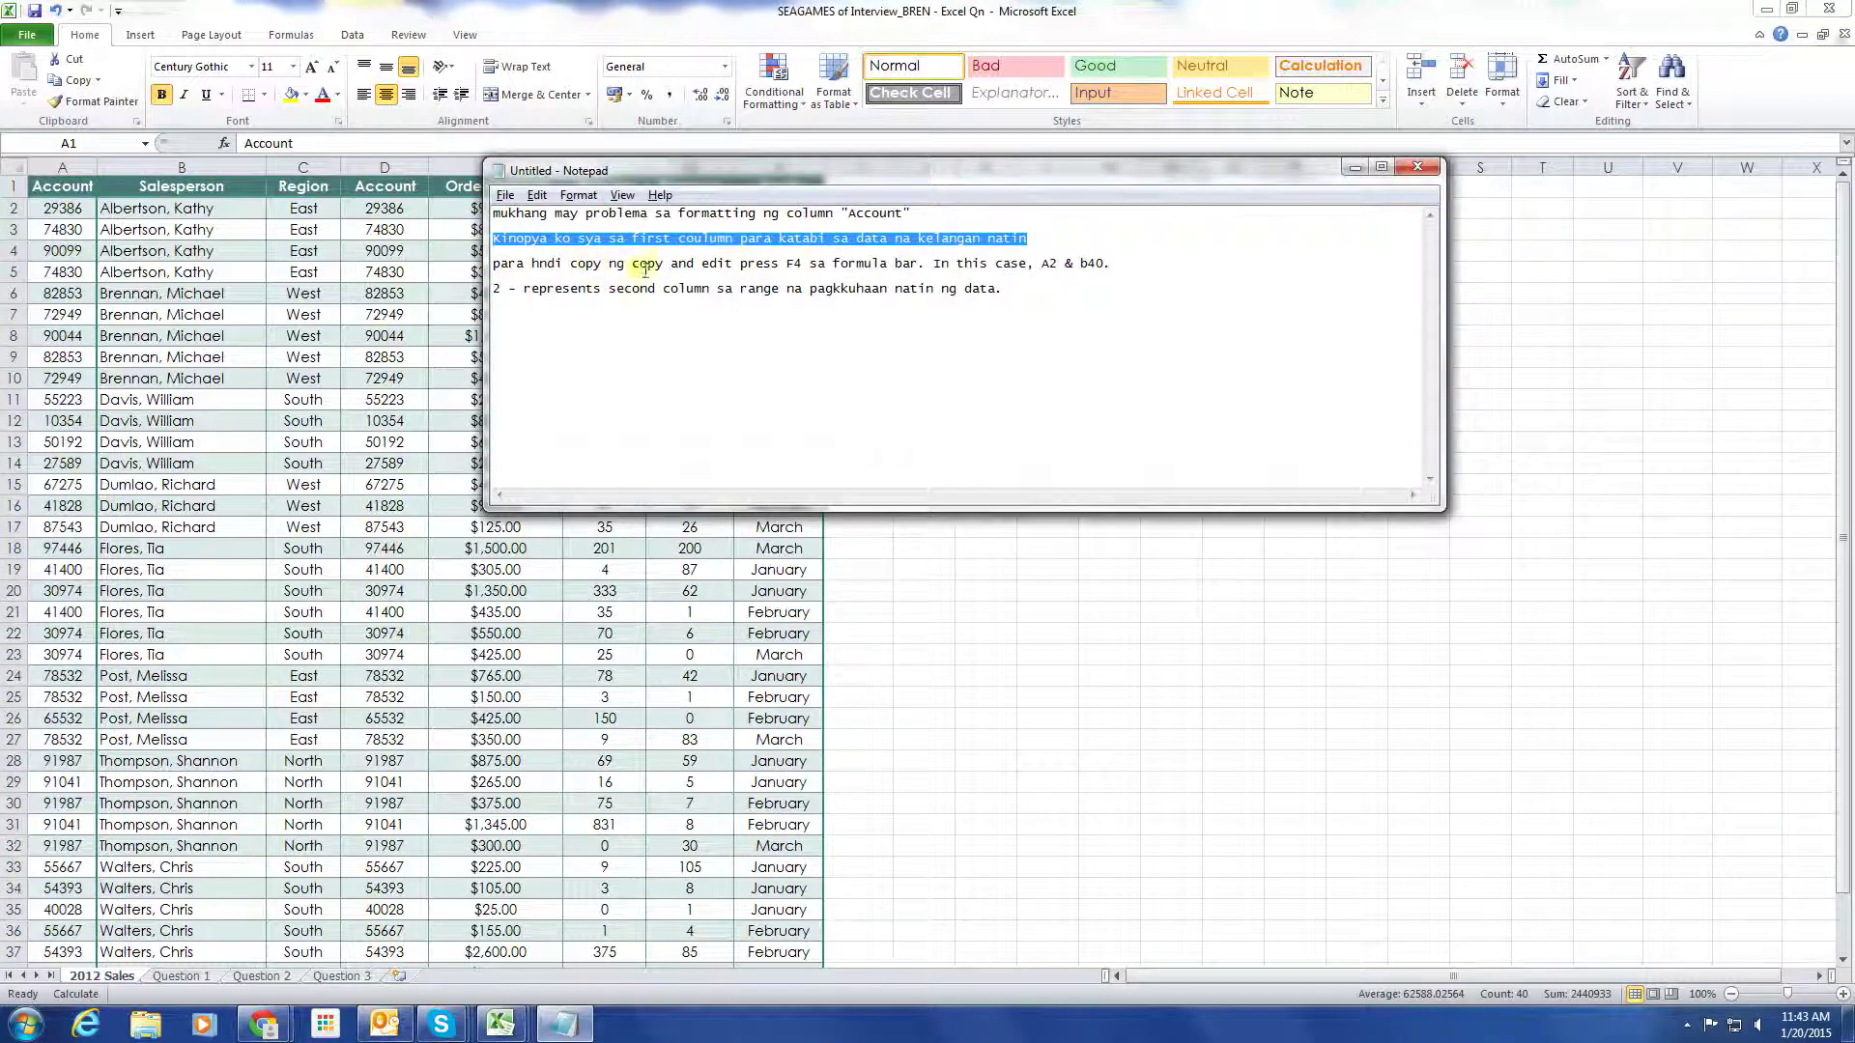
key("alt+Tab")
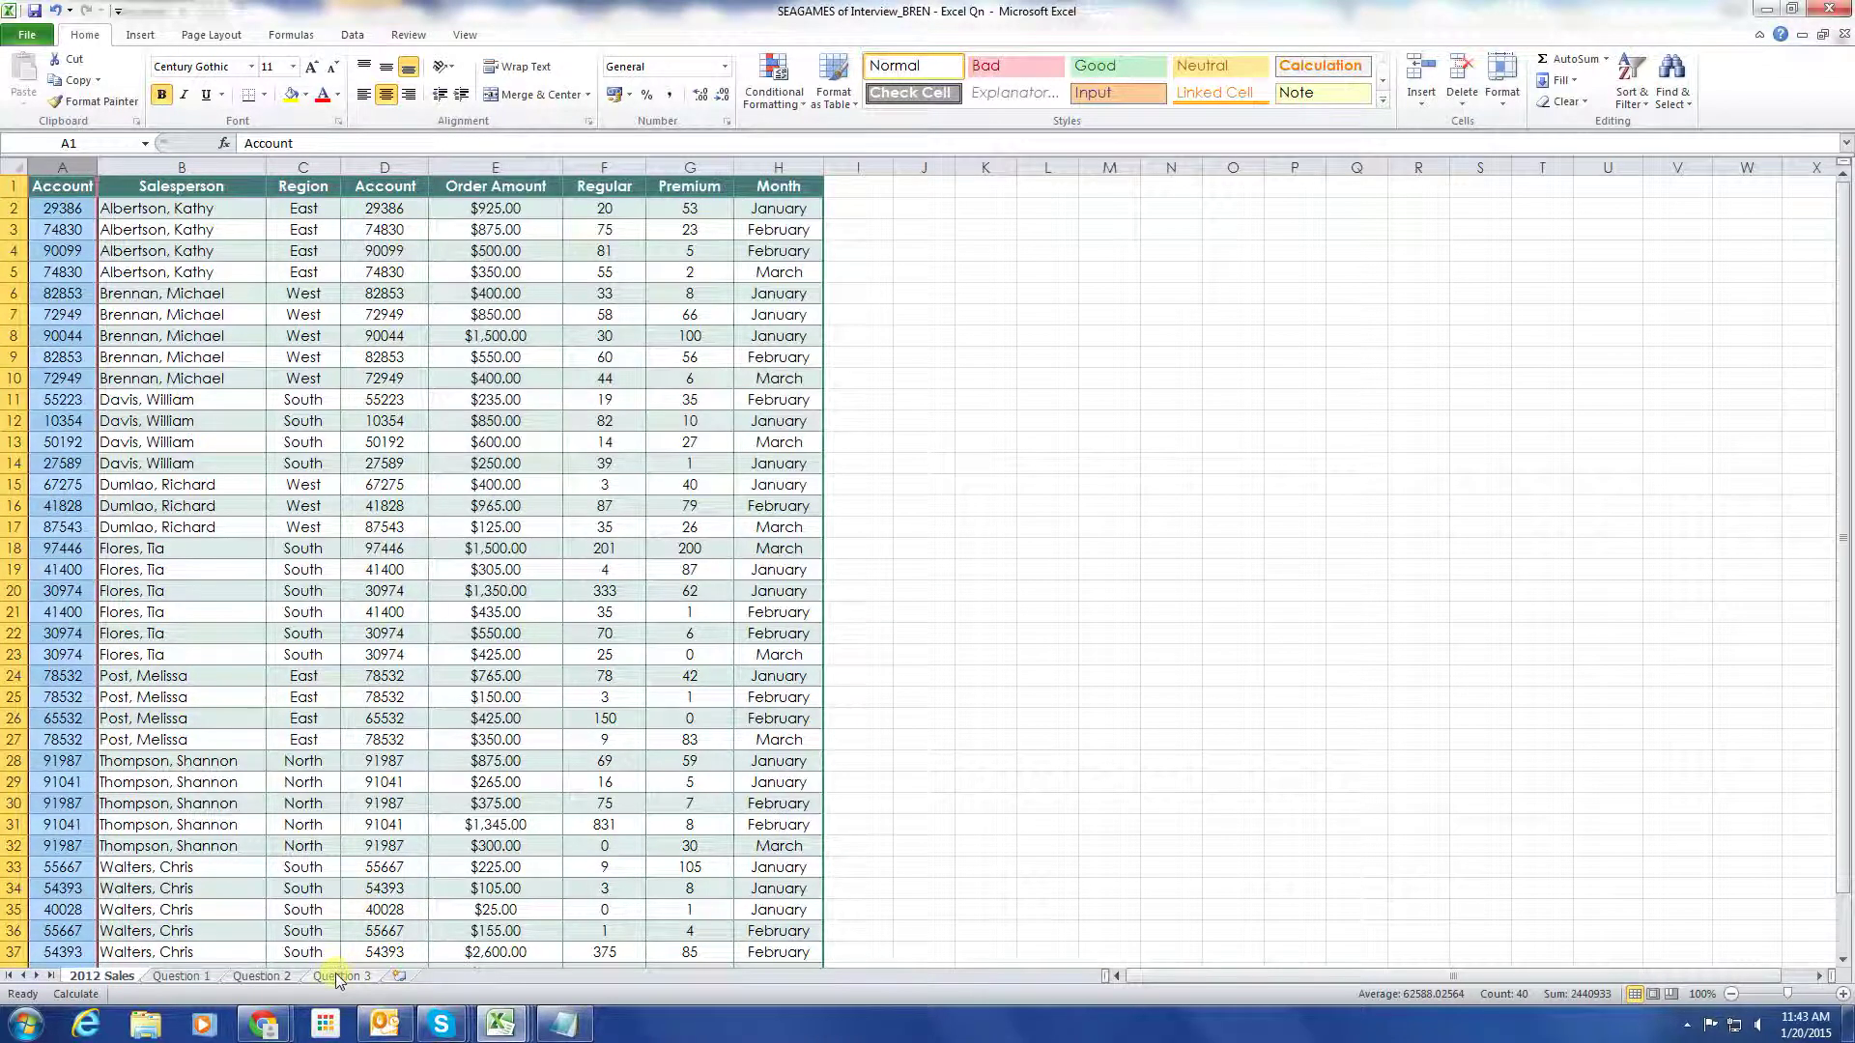
left_click(337, 978)
Restart the B4 formula as a VLOOKUP with A4 as the lookup value
left_click(193, 249)
type("=")
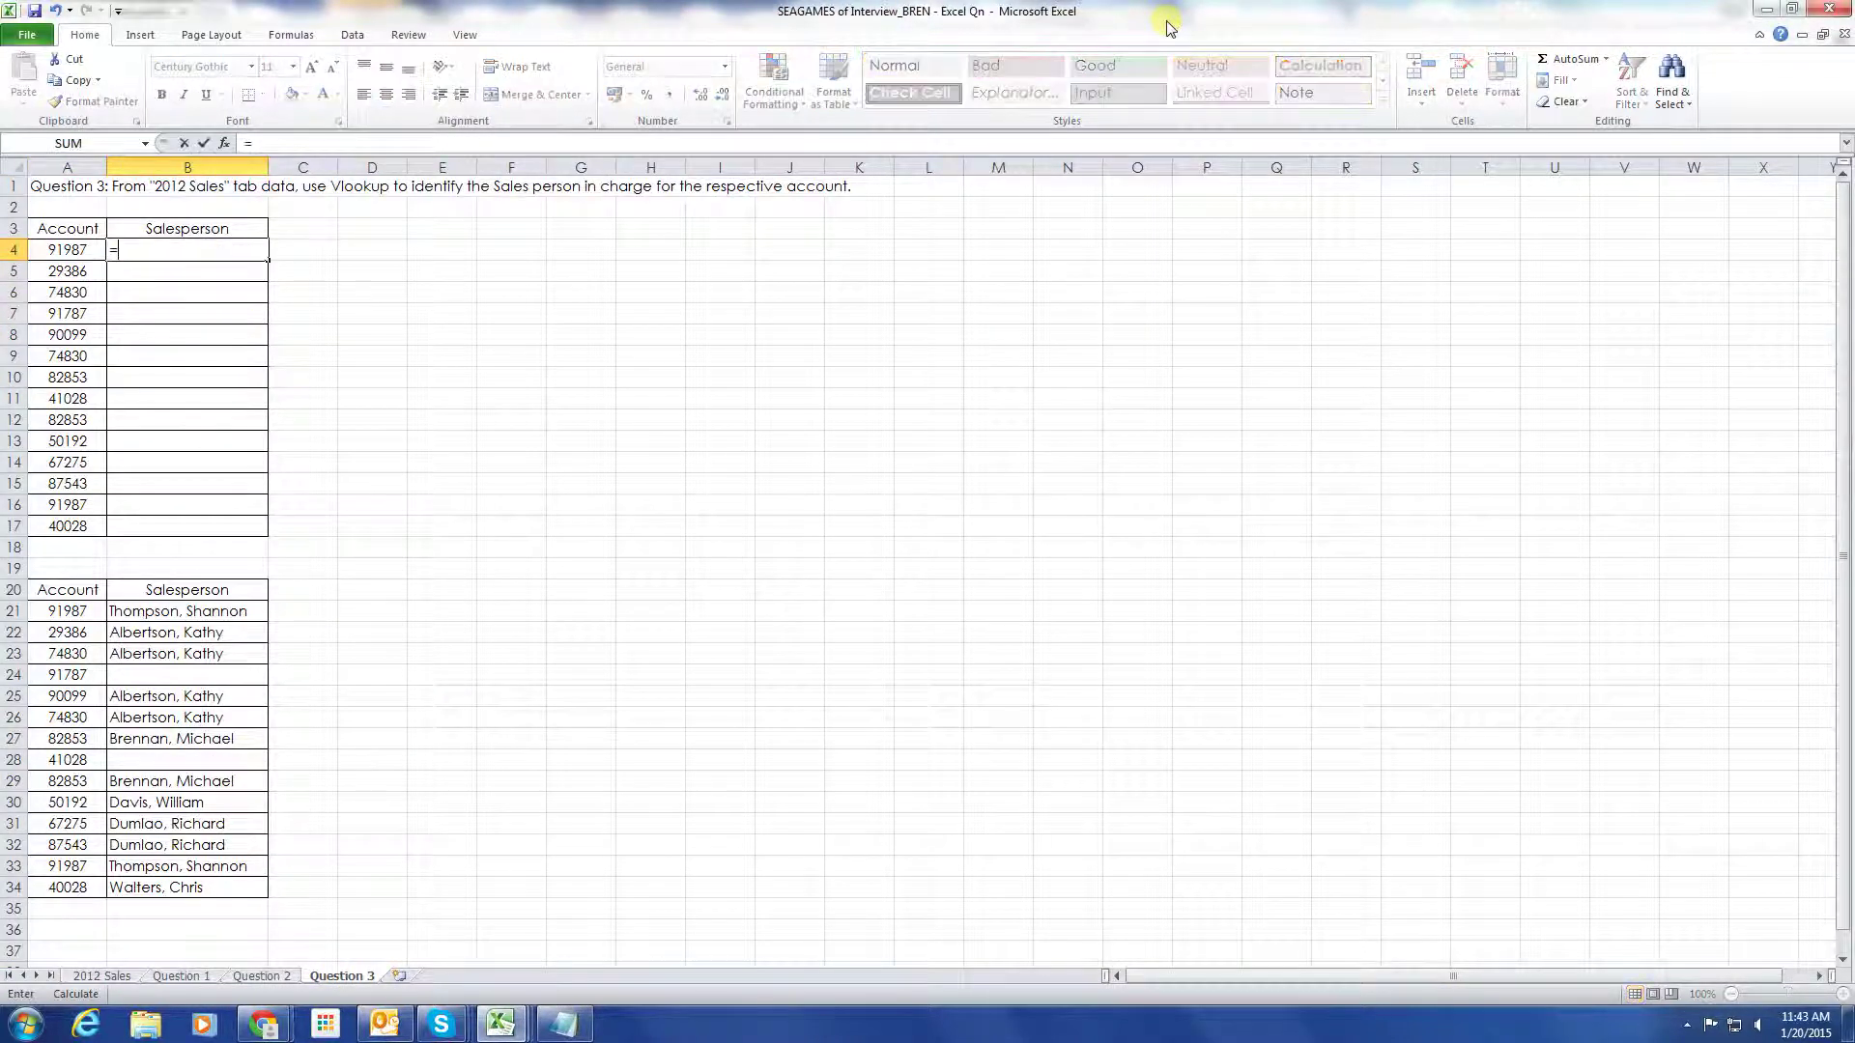
type("vl")
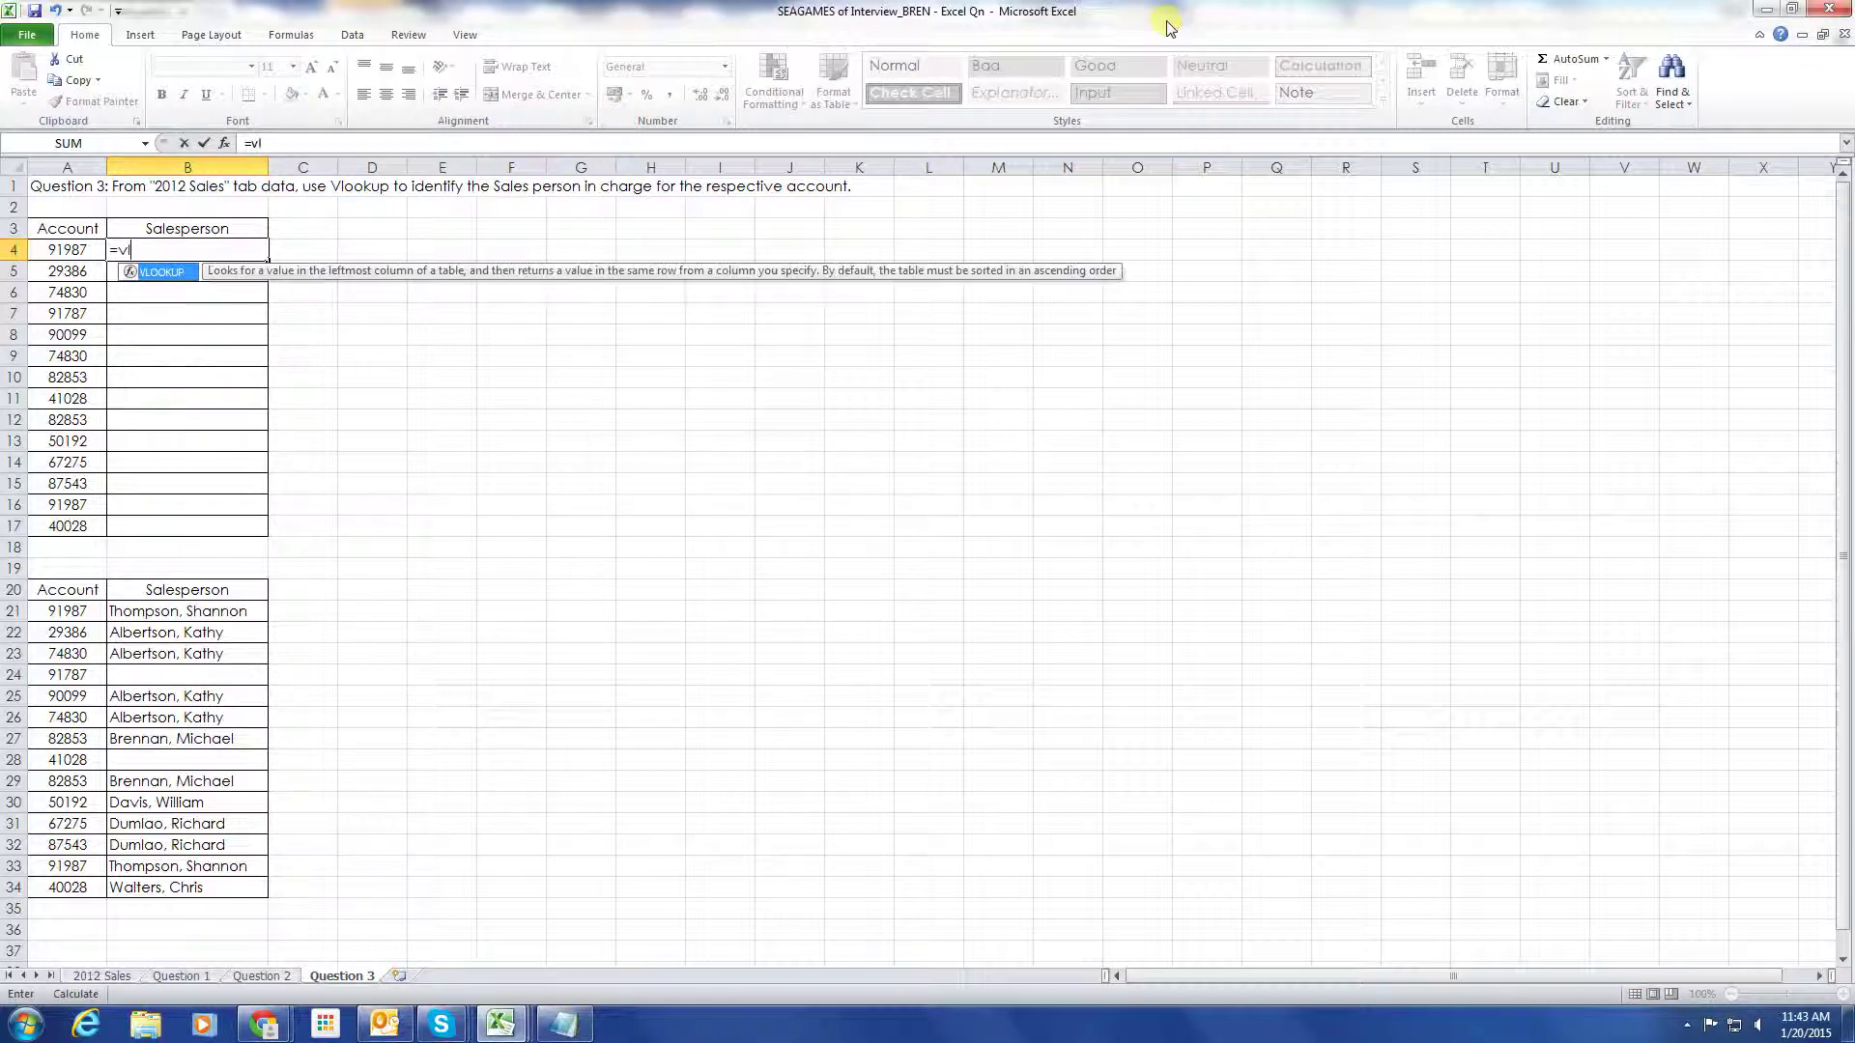
key("Tab")
key("Left")
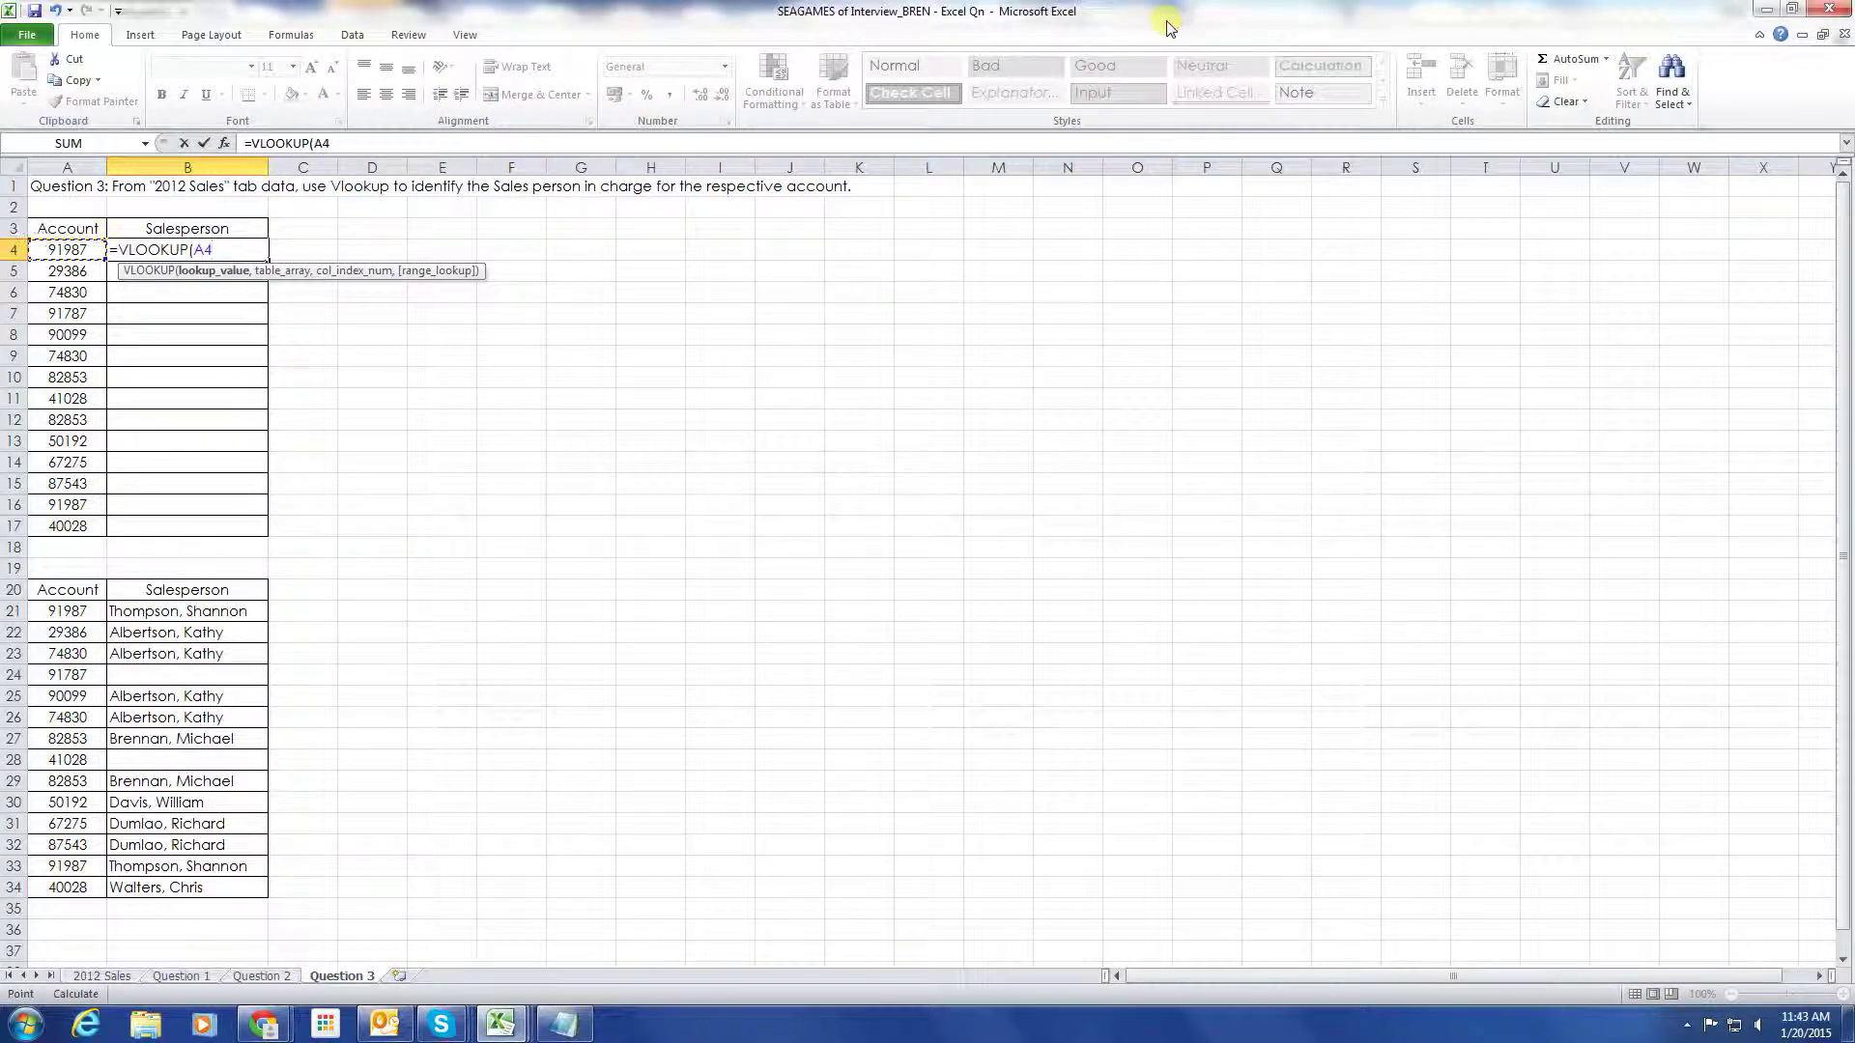
type(",")
Set its lookup table to the absolute range '2012 Sales'!$A$2:$B$40
key("ctrl+Page_Up")
key("ctrl+Page_Up")
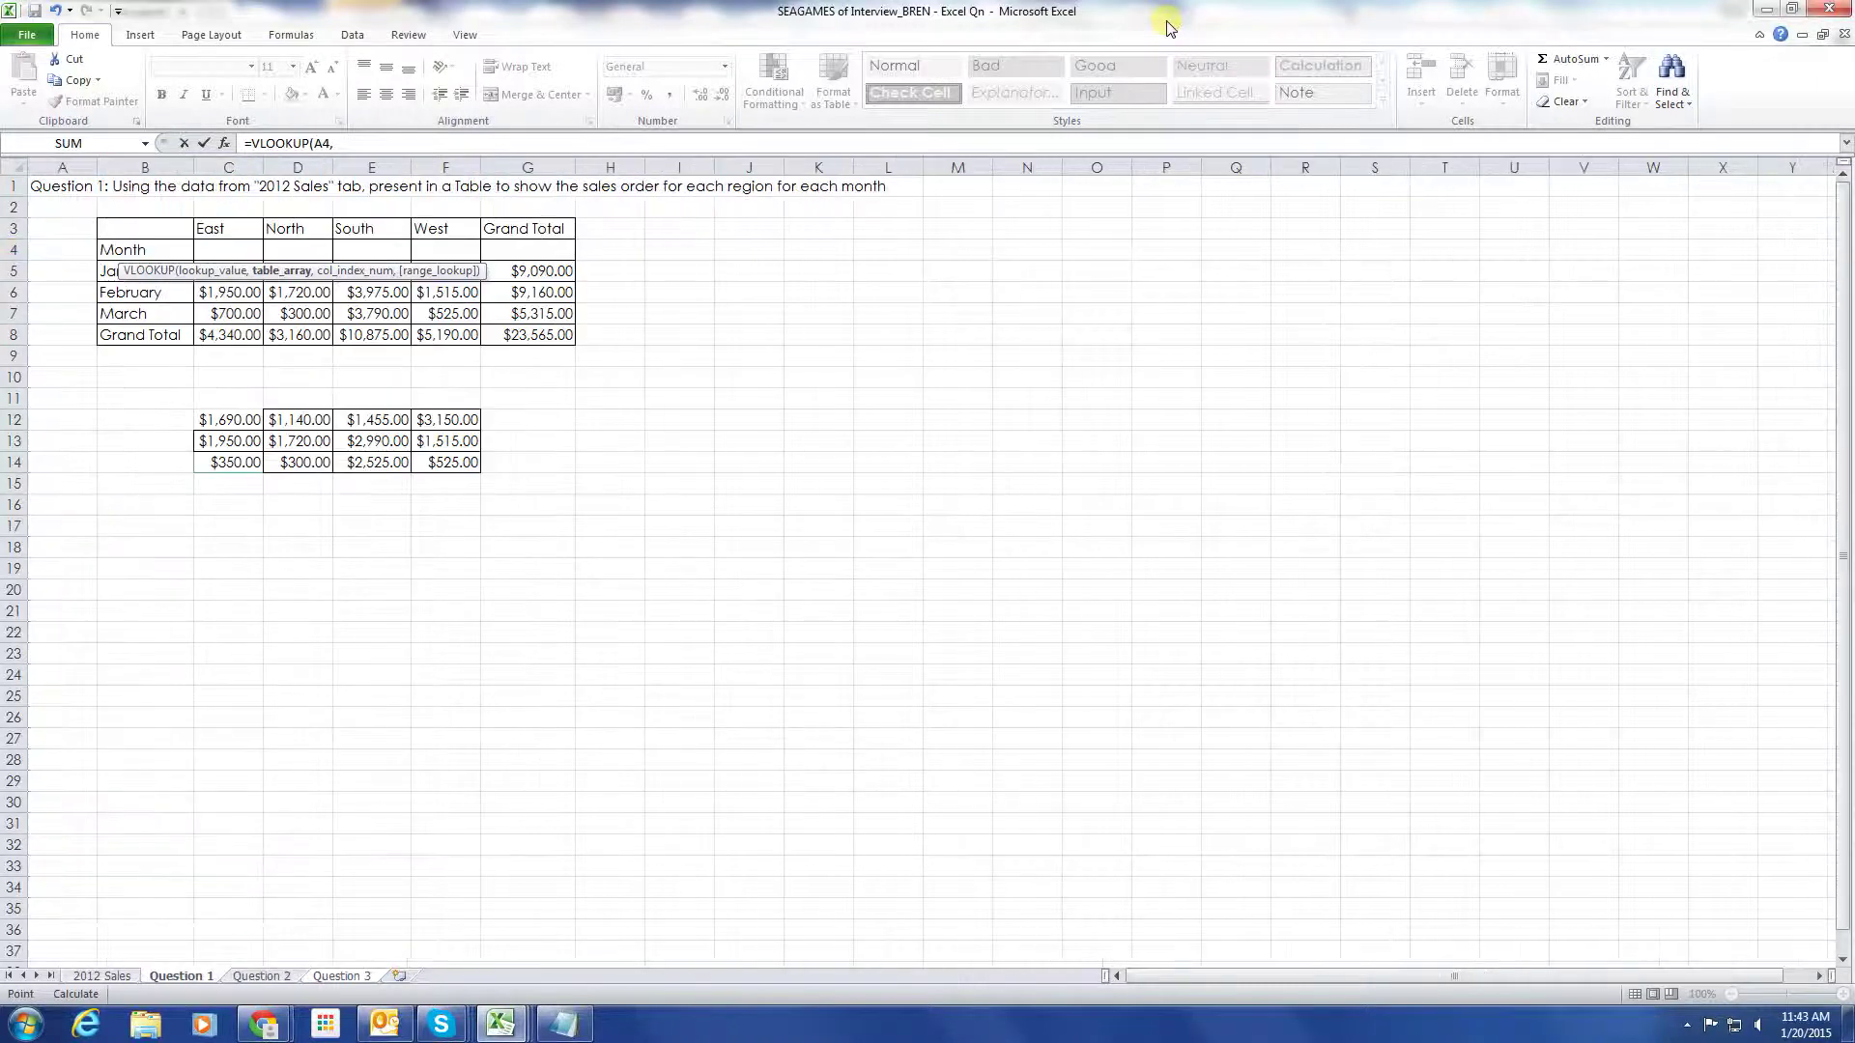
key("ctrl+Page_Up")
mouse_move(58, 208)
left_mouse_down()
mouse_move(189, 798)
mouse_move(184, 930)
left_mouse_up()
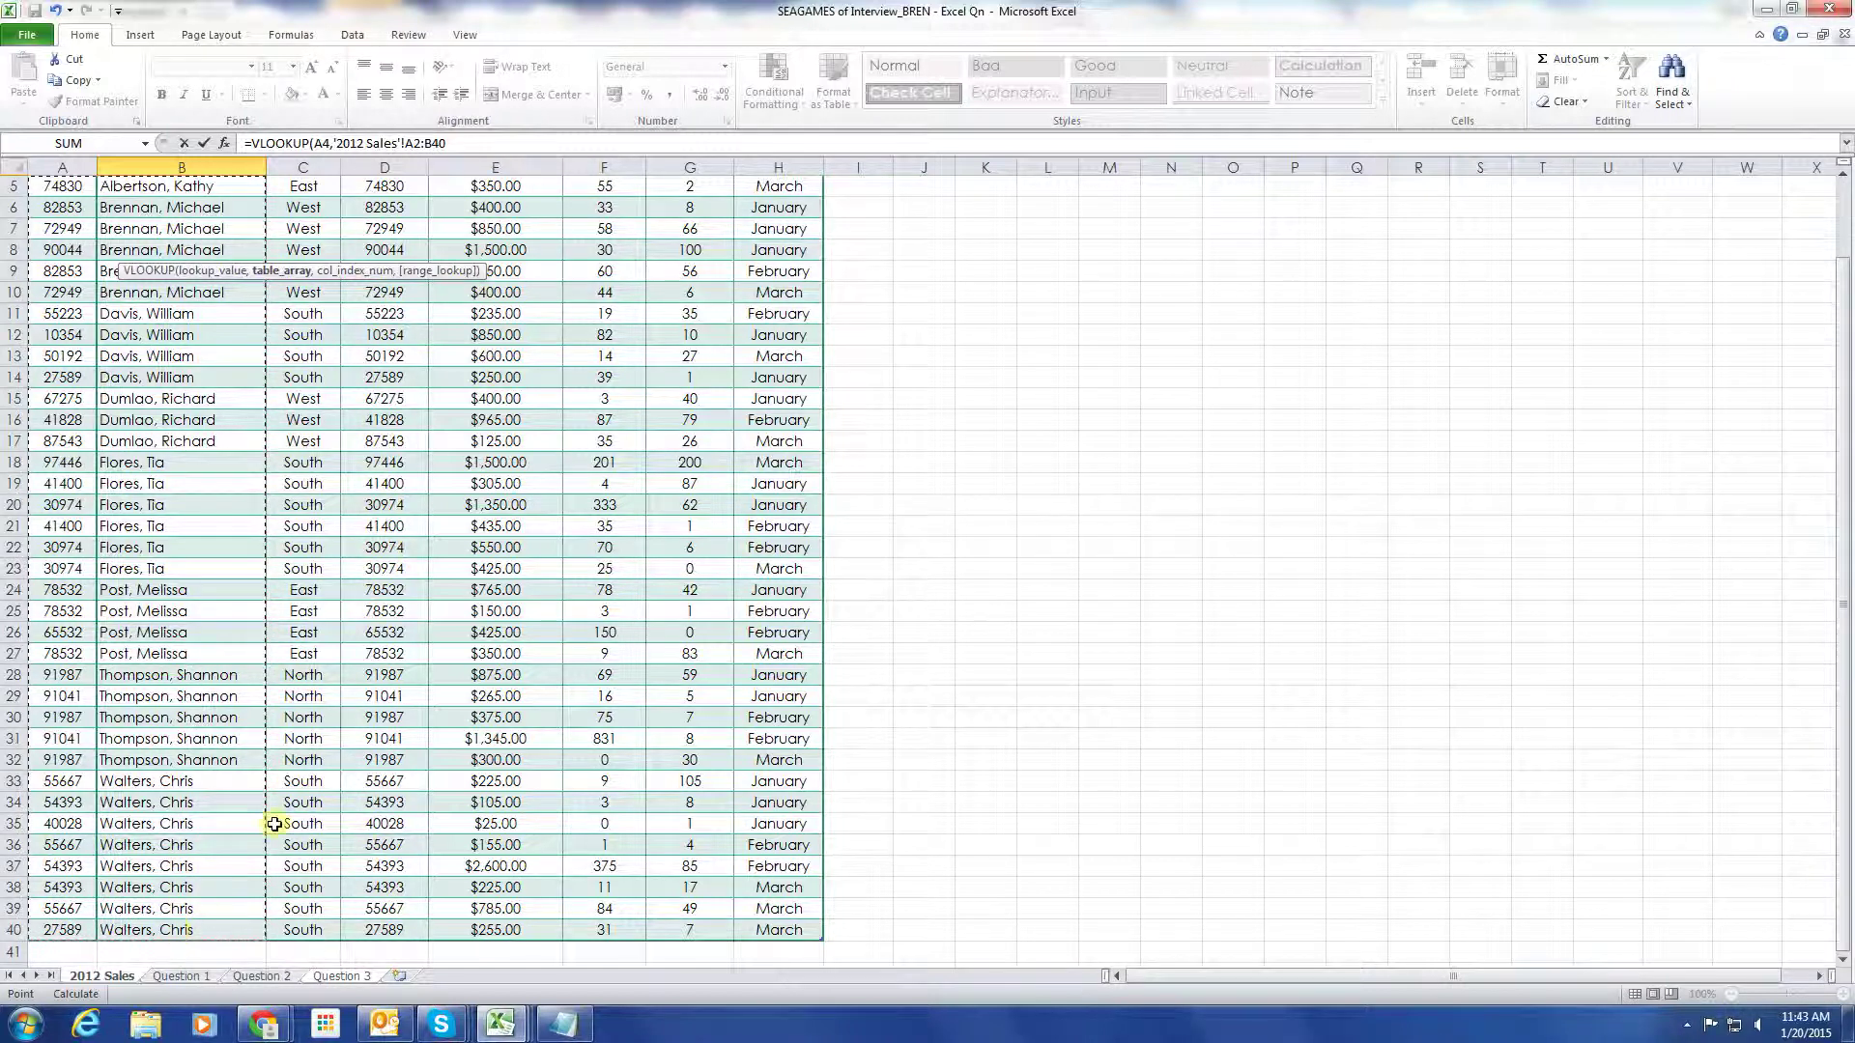
left_click(413, 143)
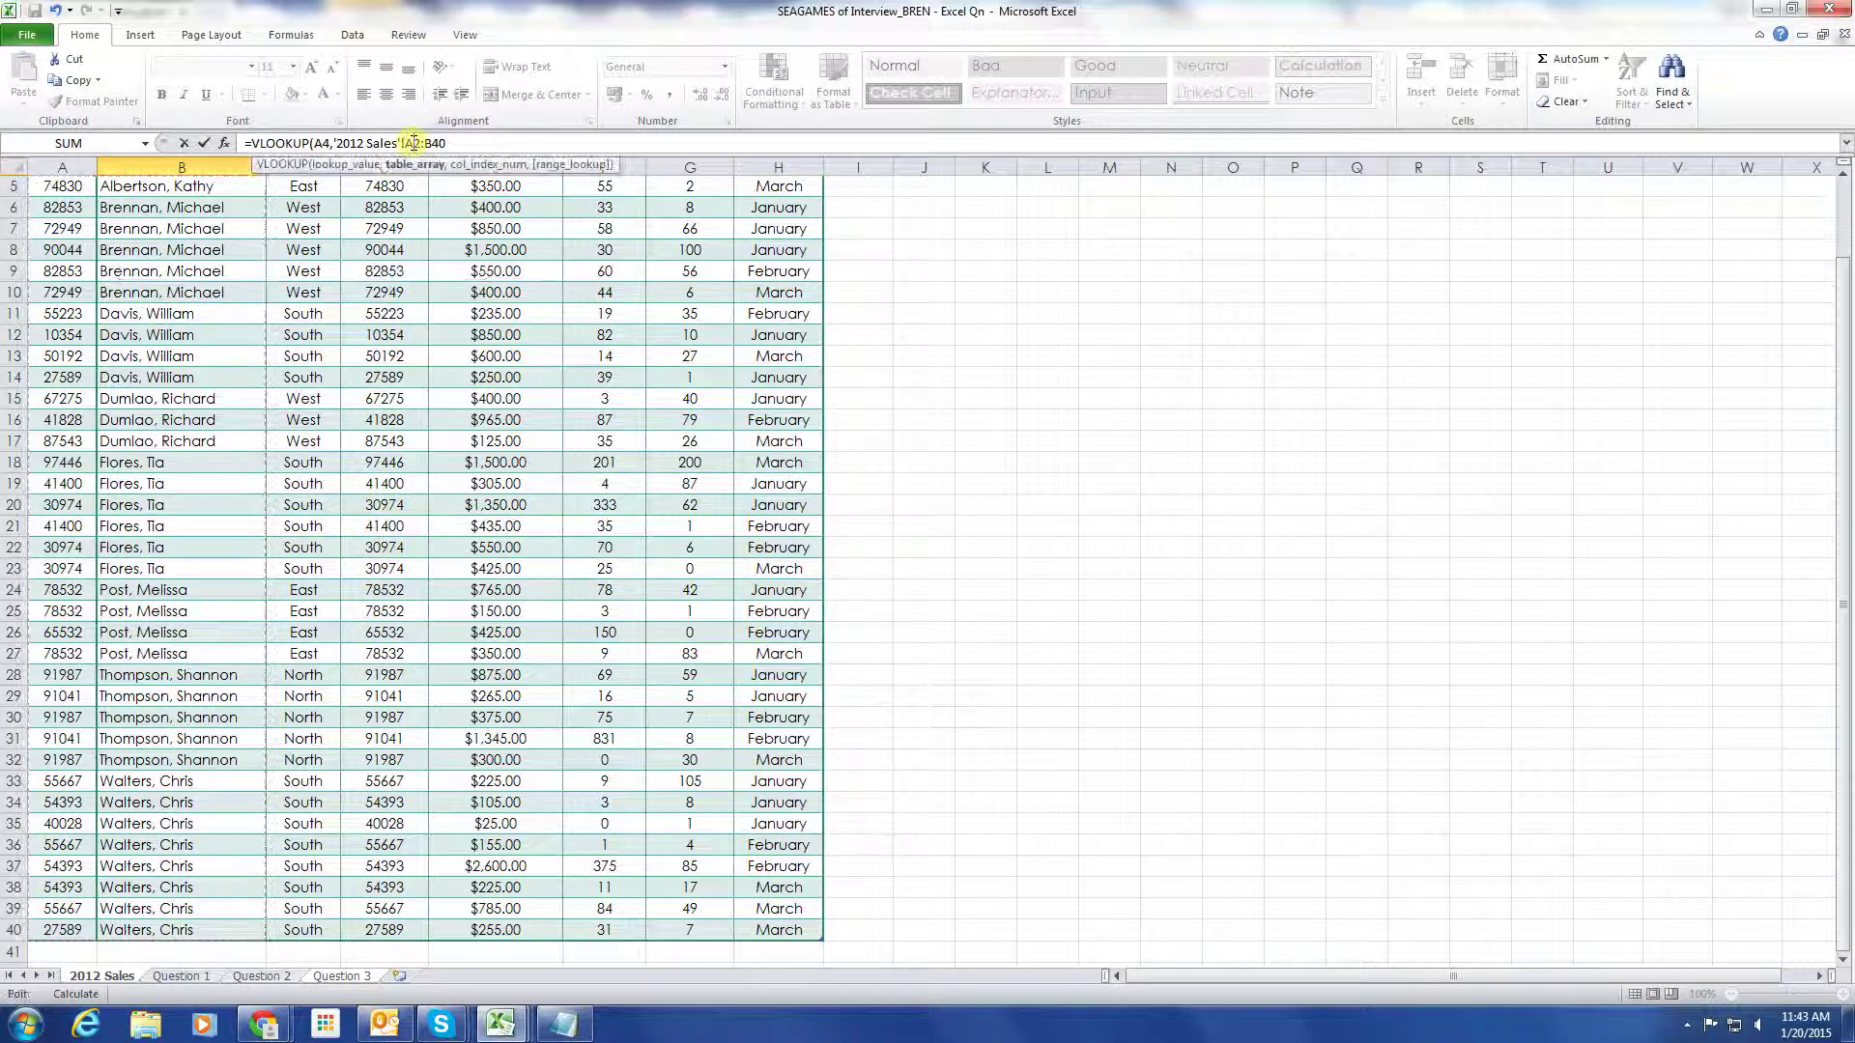
key("F4")
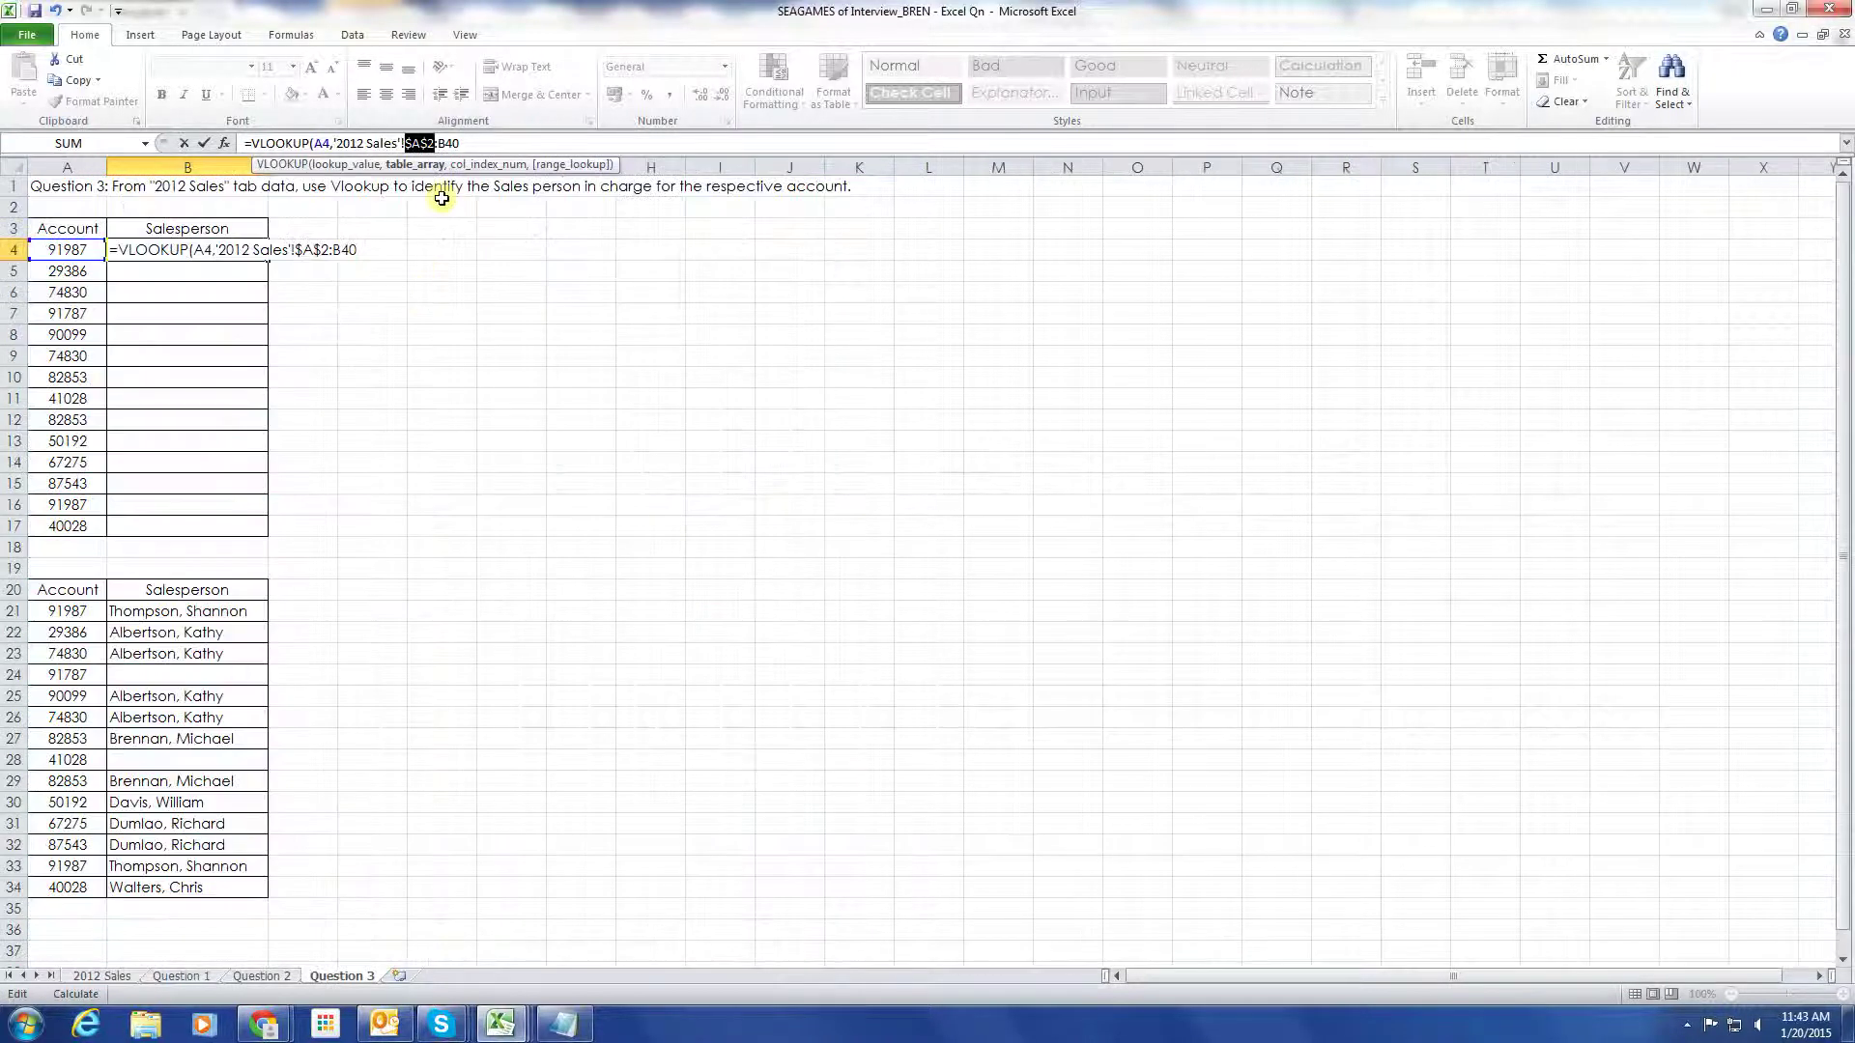
key("F4")
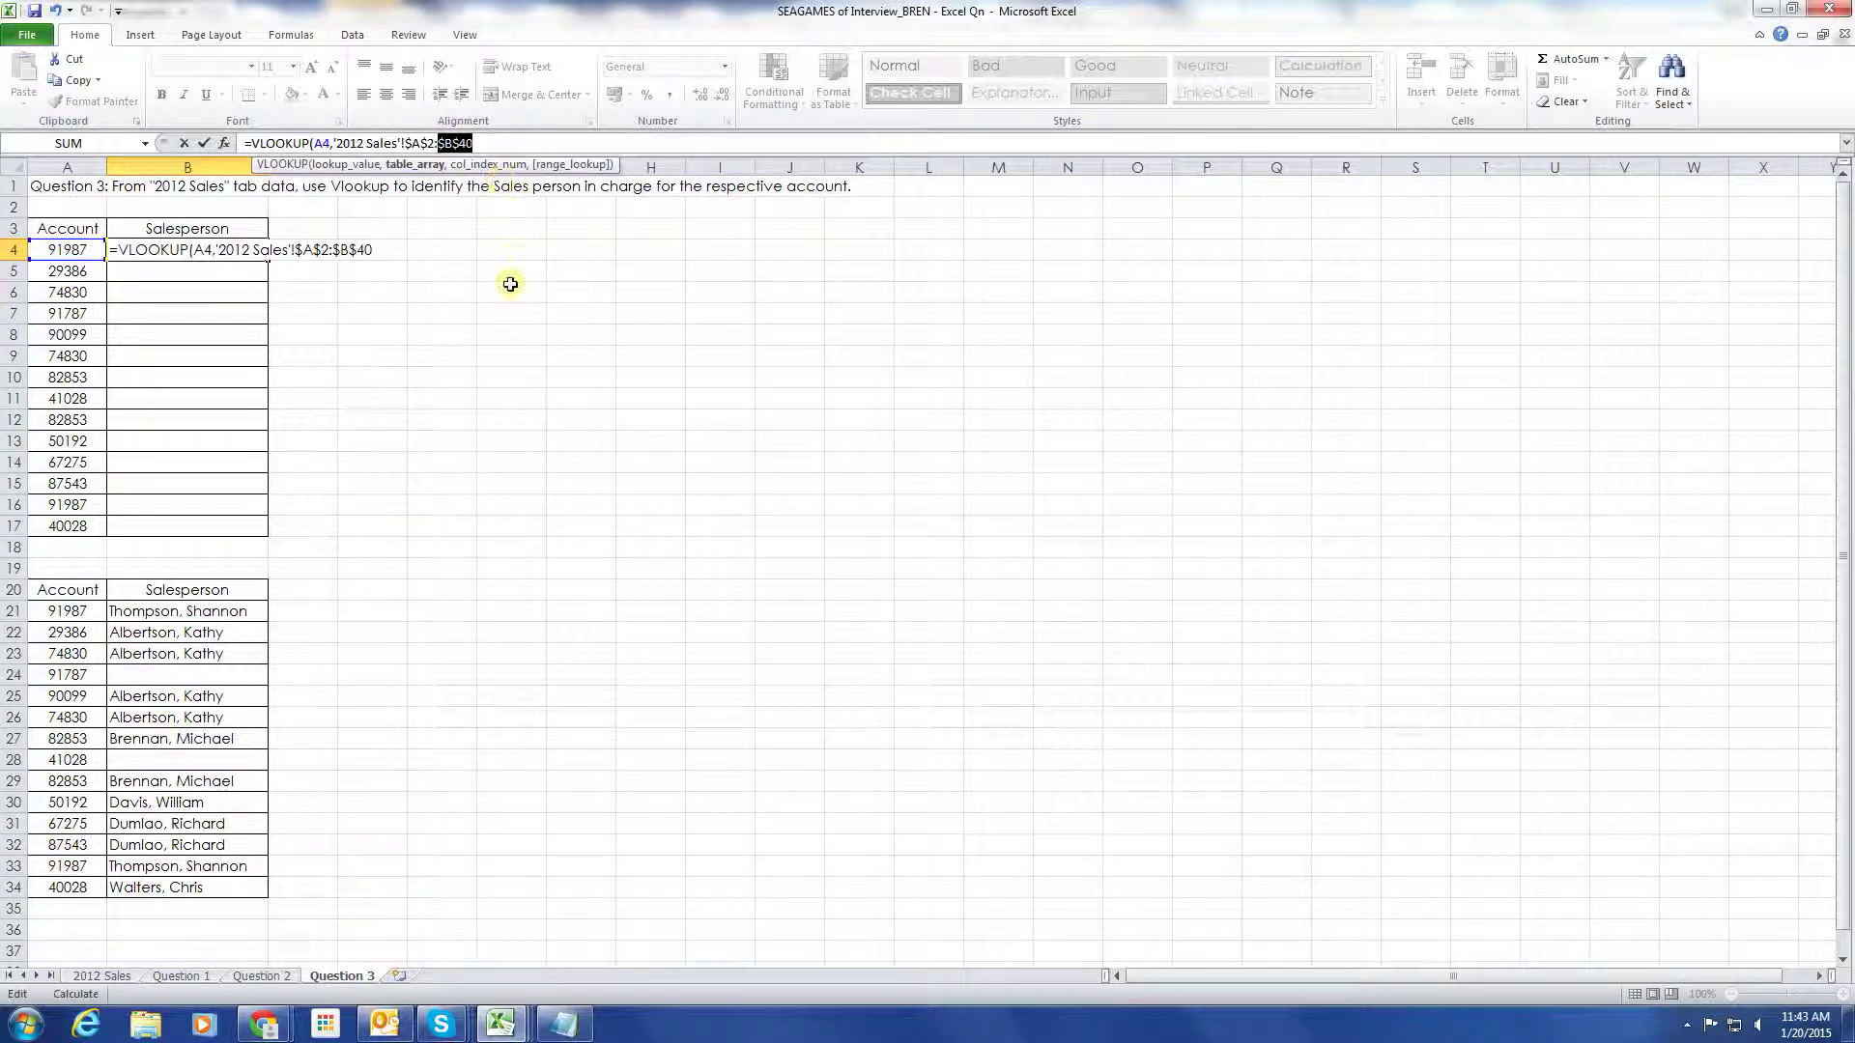
key("alt+Tab")
Add column index 2 to the B4 VLOOKUP, following the notes on the second column
left_click_drag(1163, 264, 496, 263)
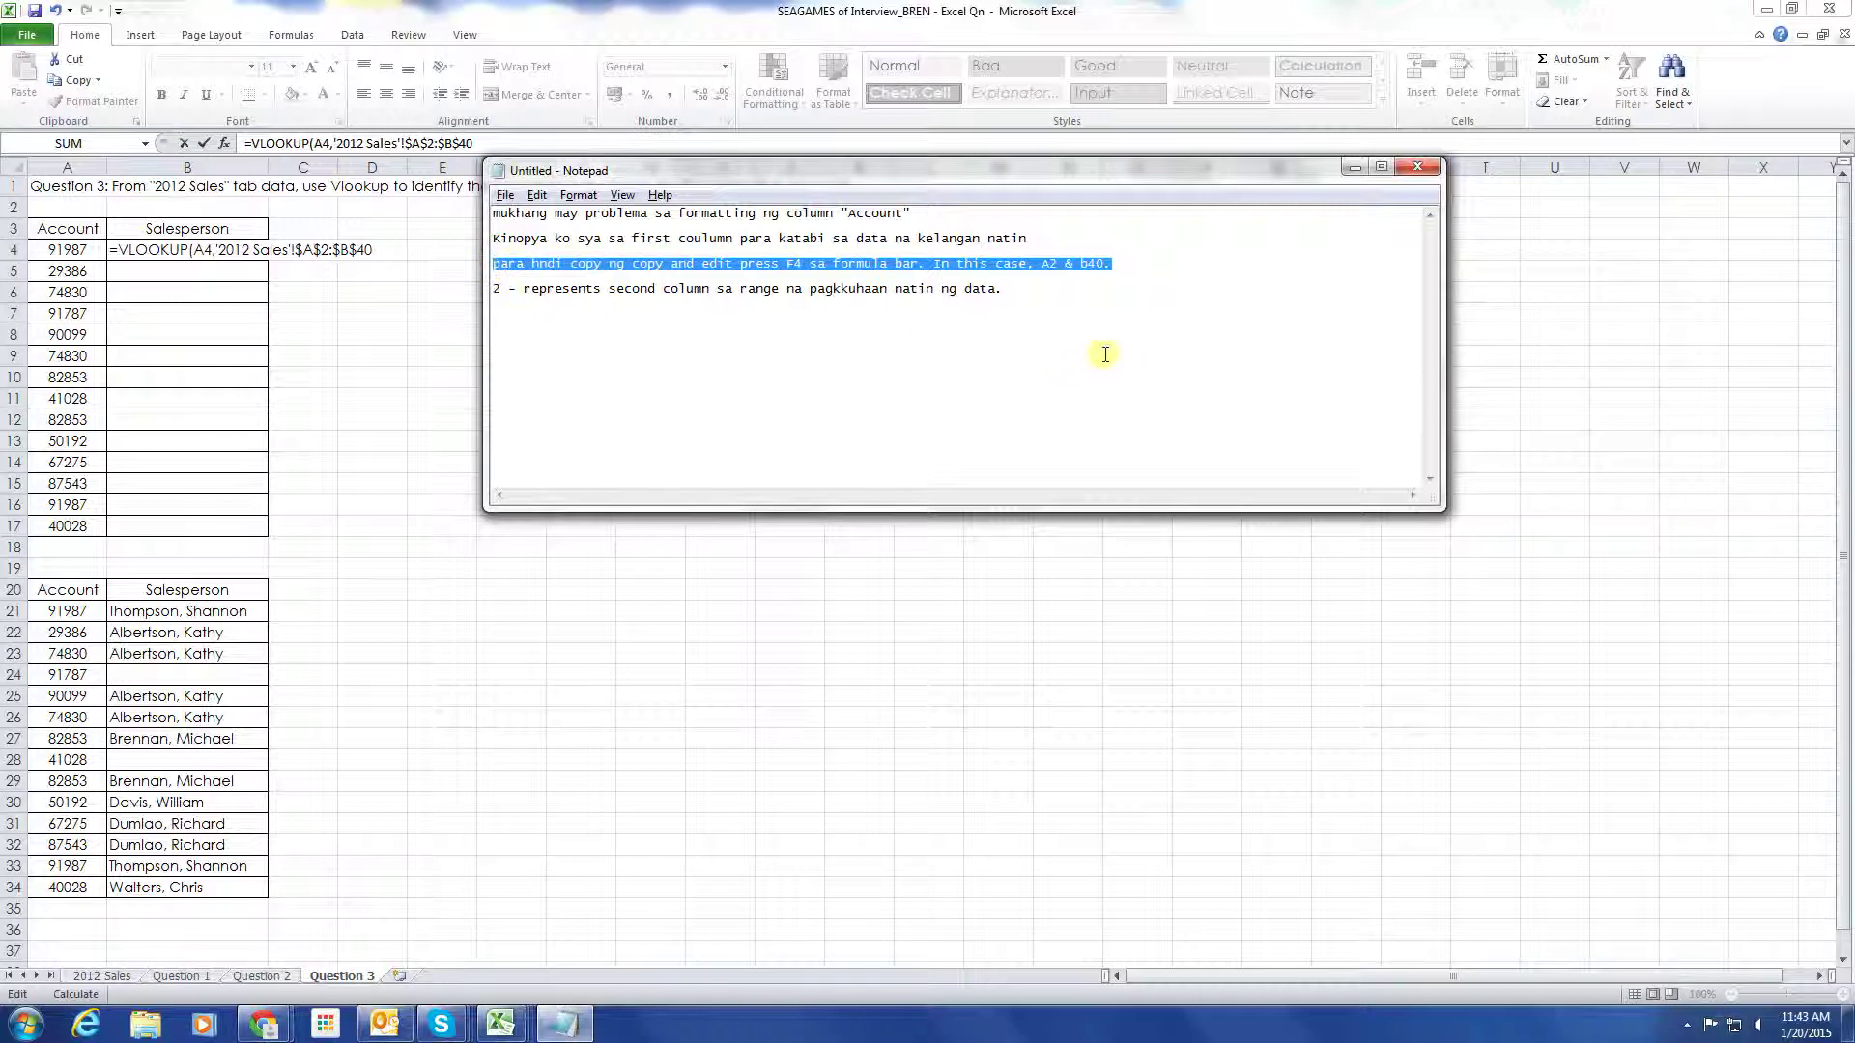
key("alt+Tab")
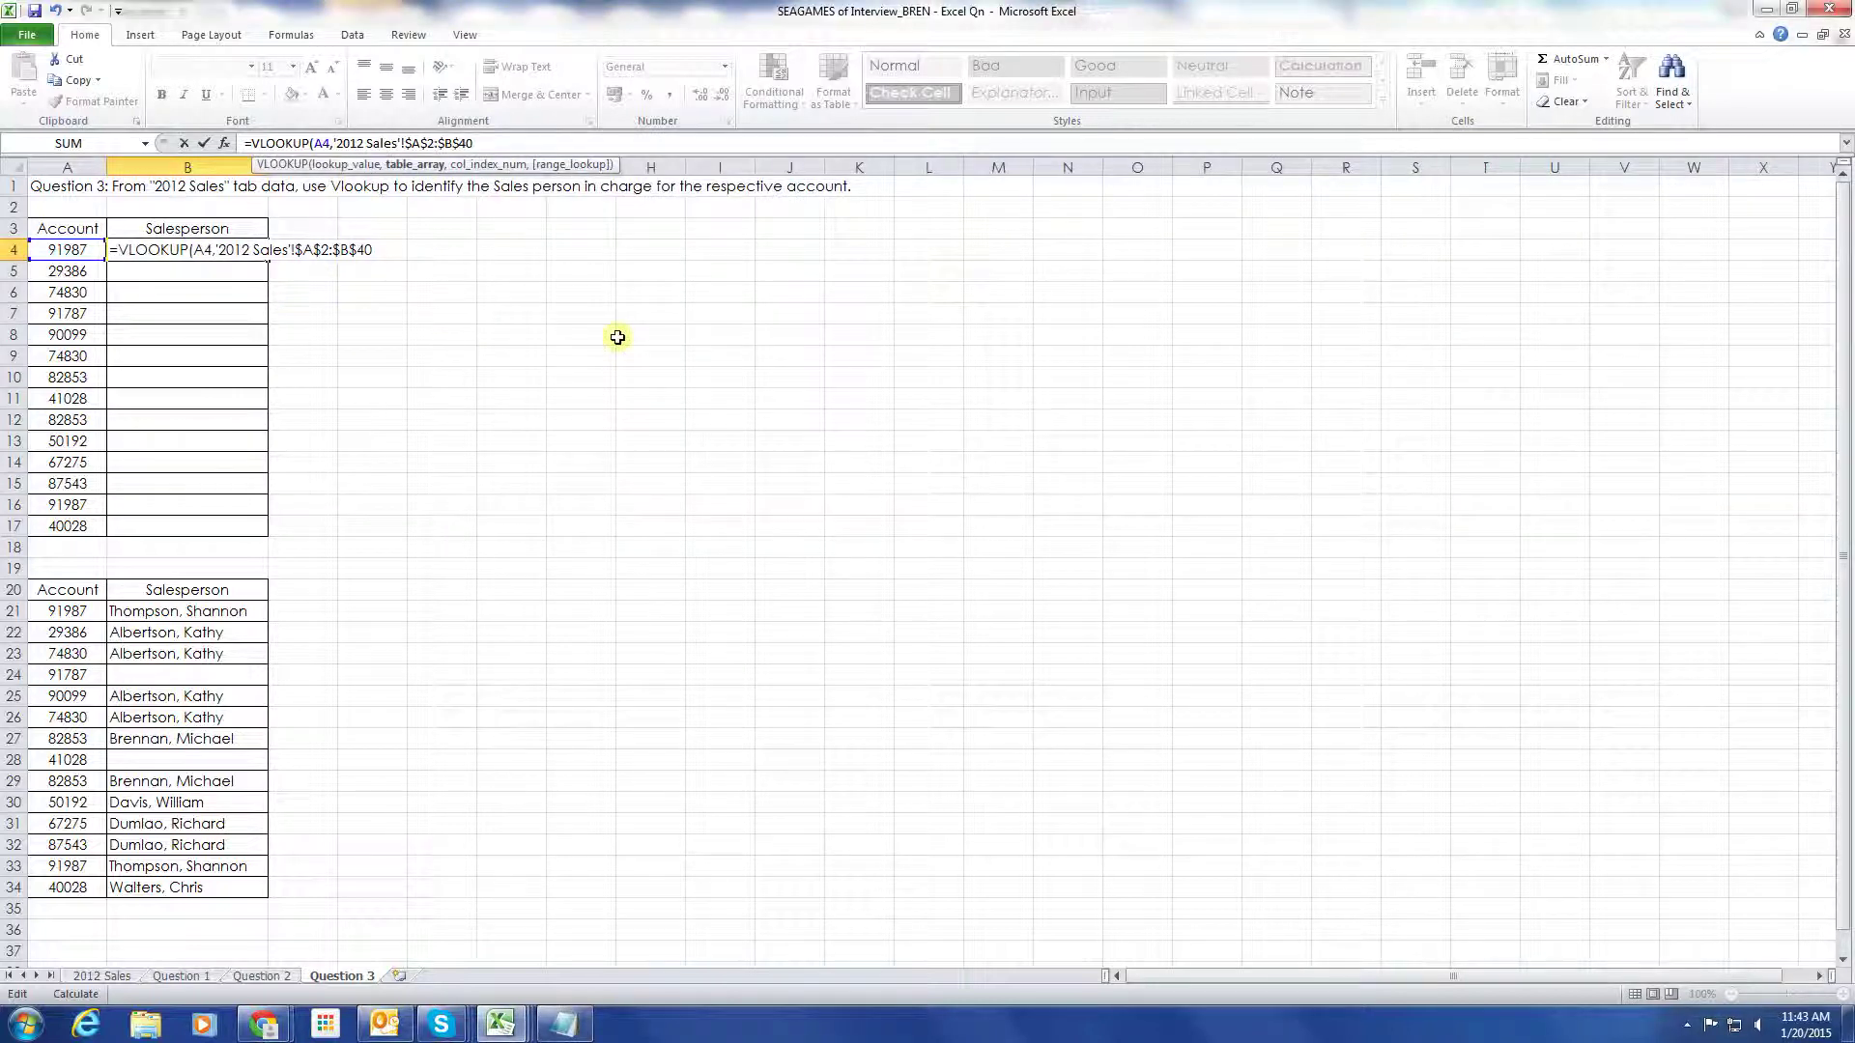
type(",2")
key("alt+Tab")
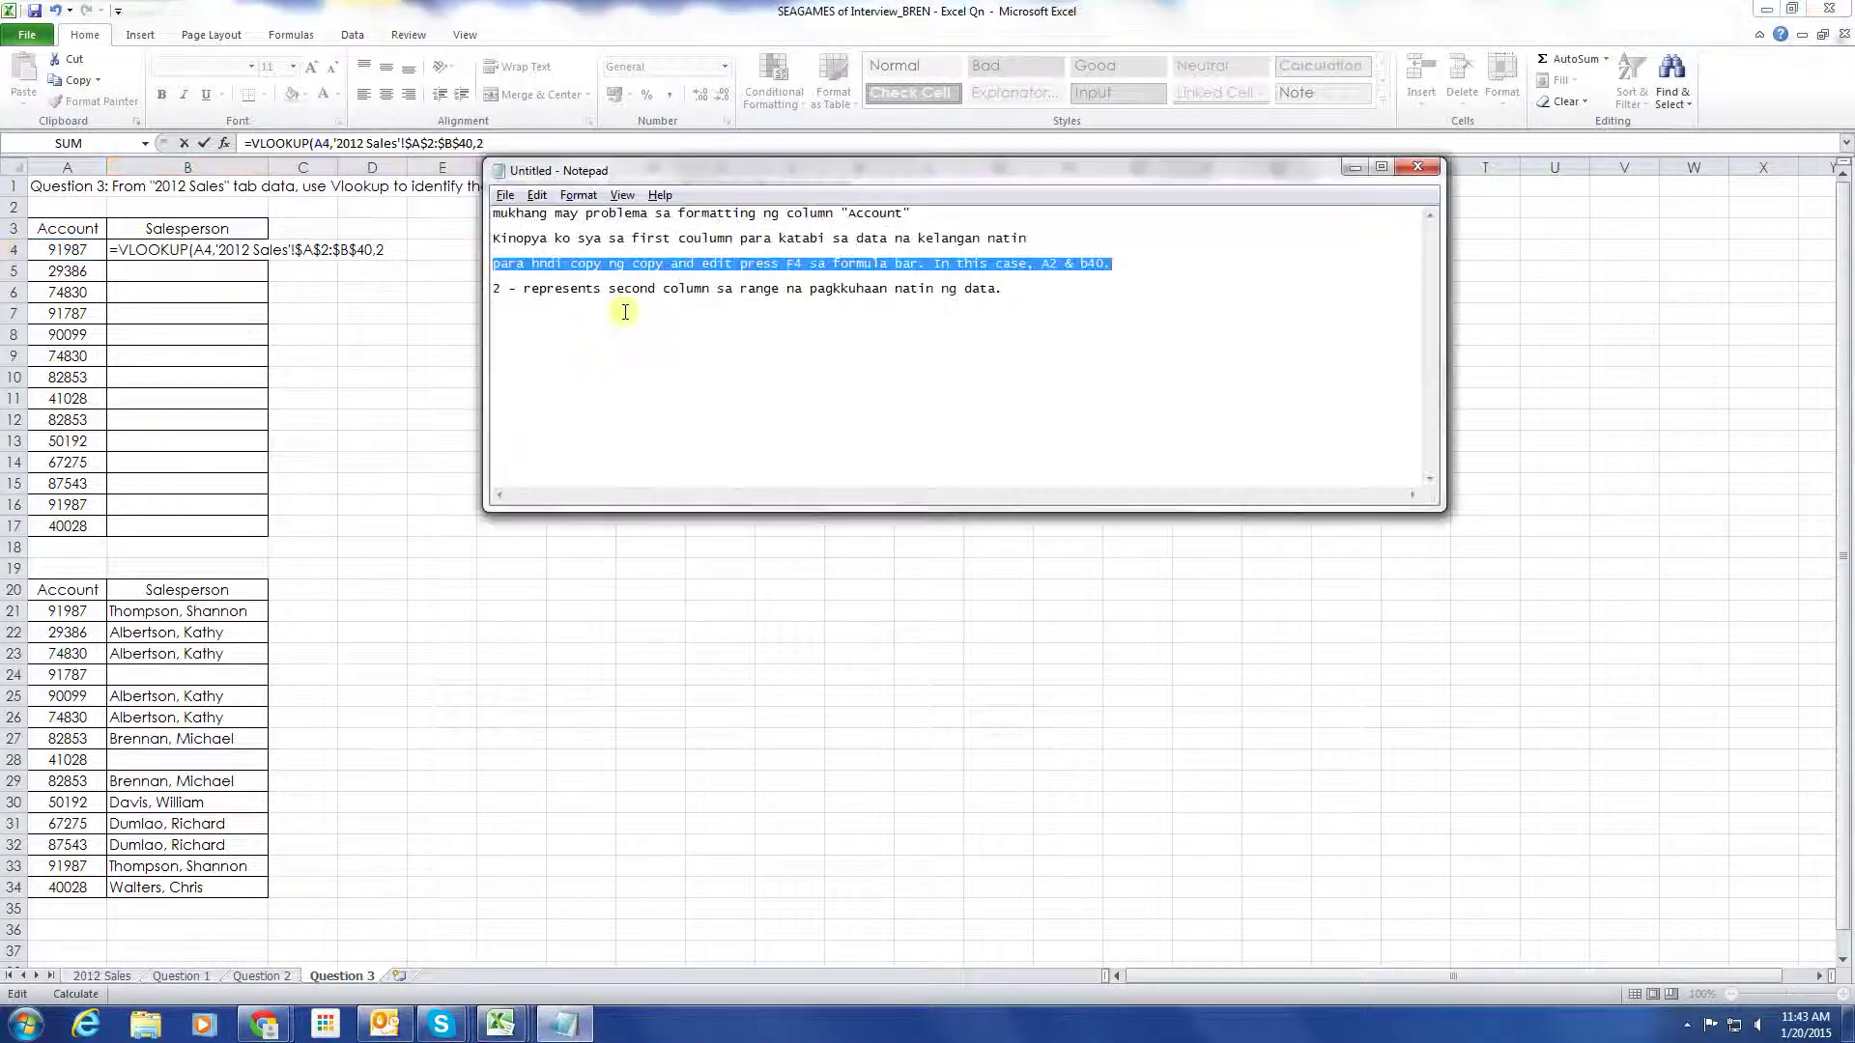
left_click_drag(1004, 289, 518, 302)
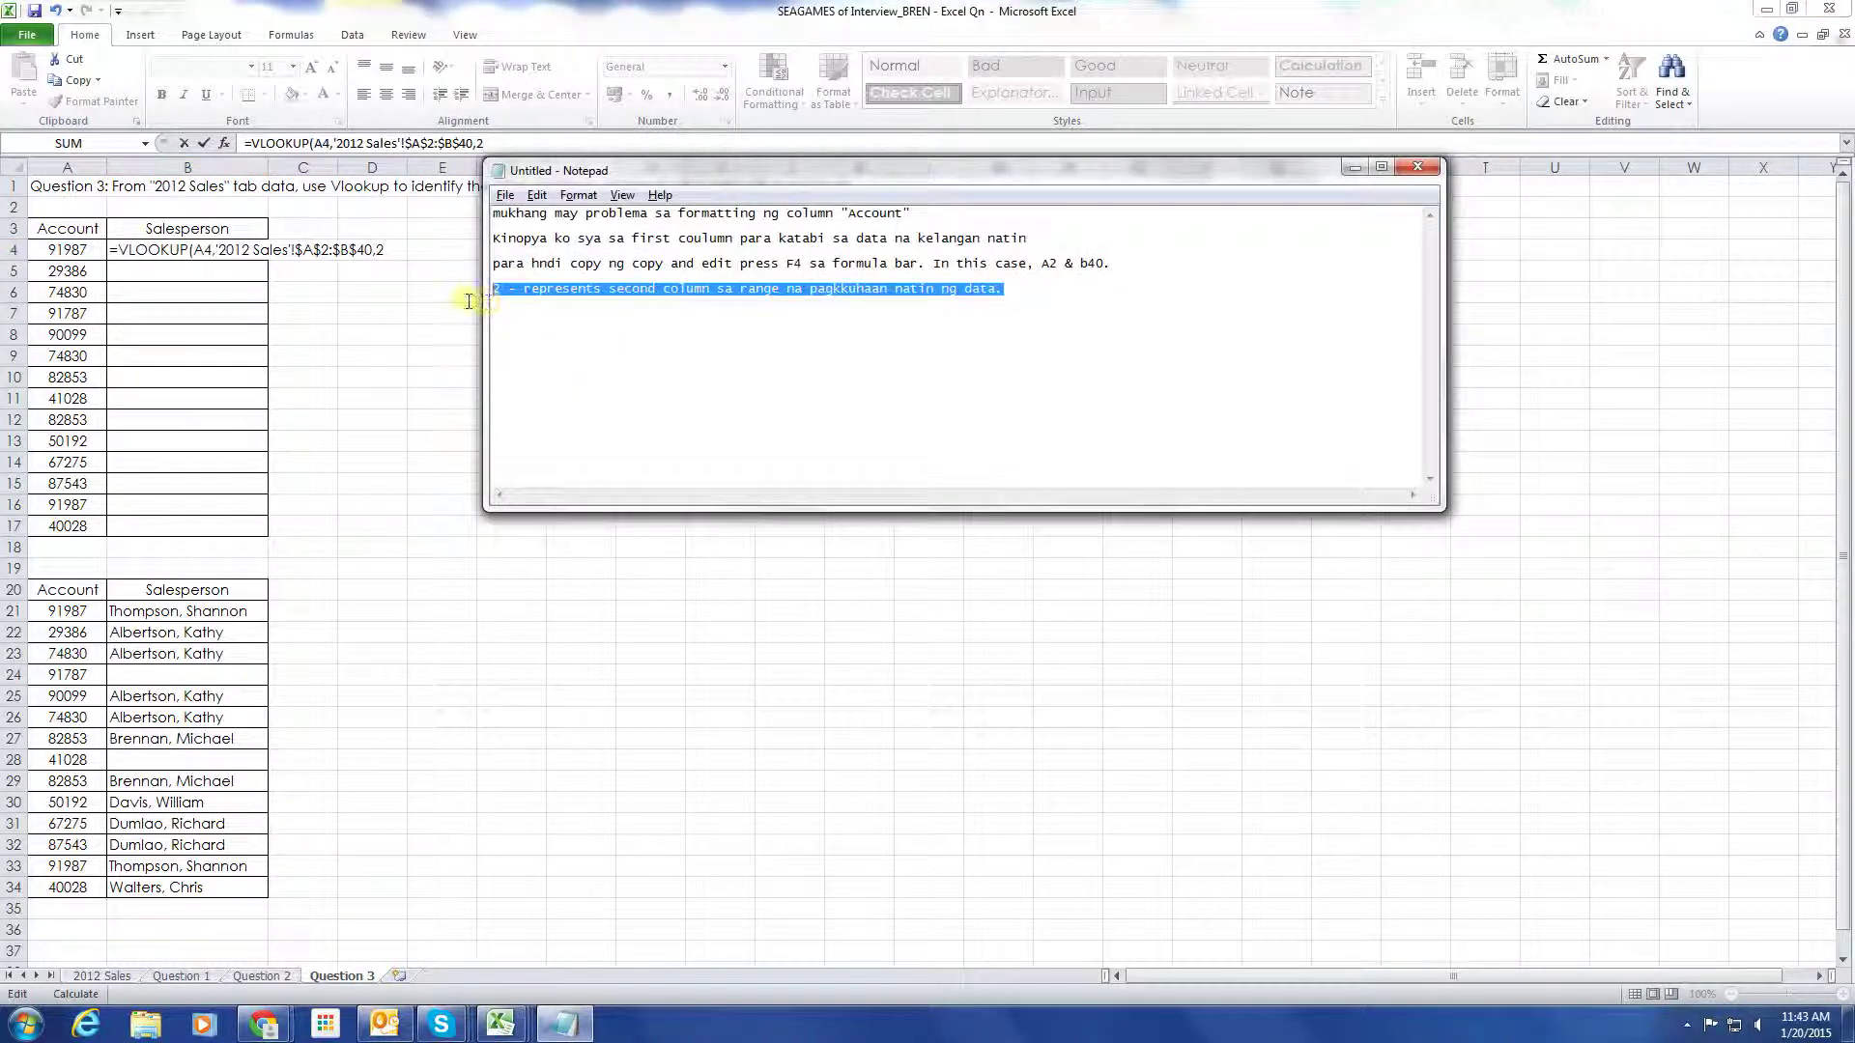
key("alt+Tab")
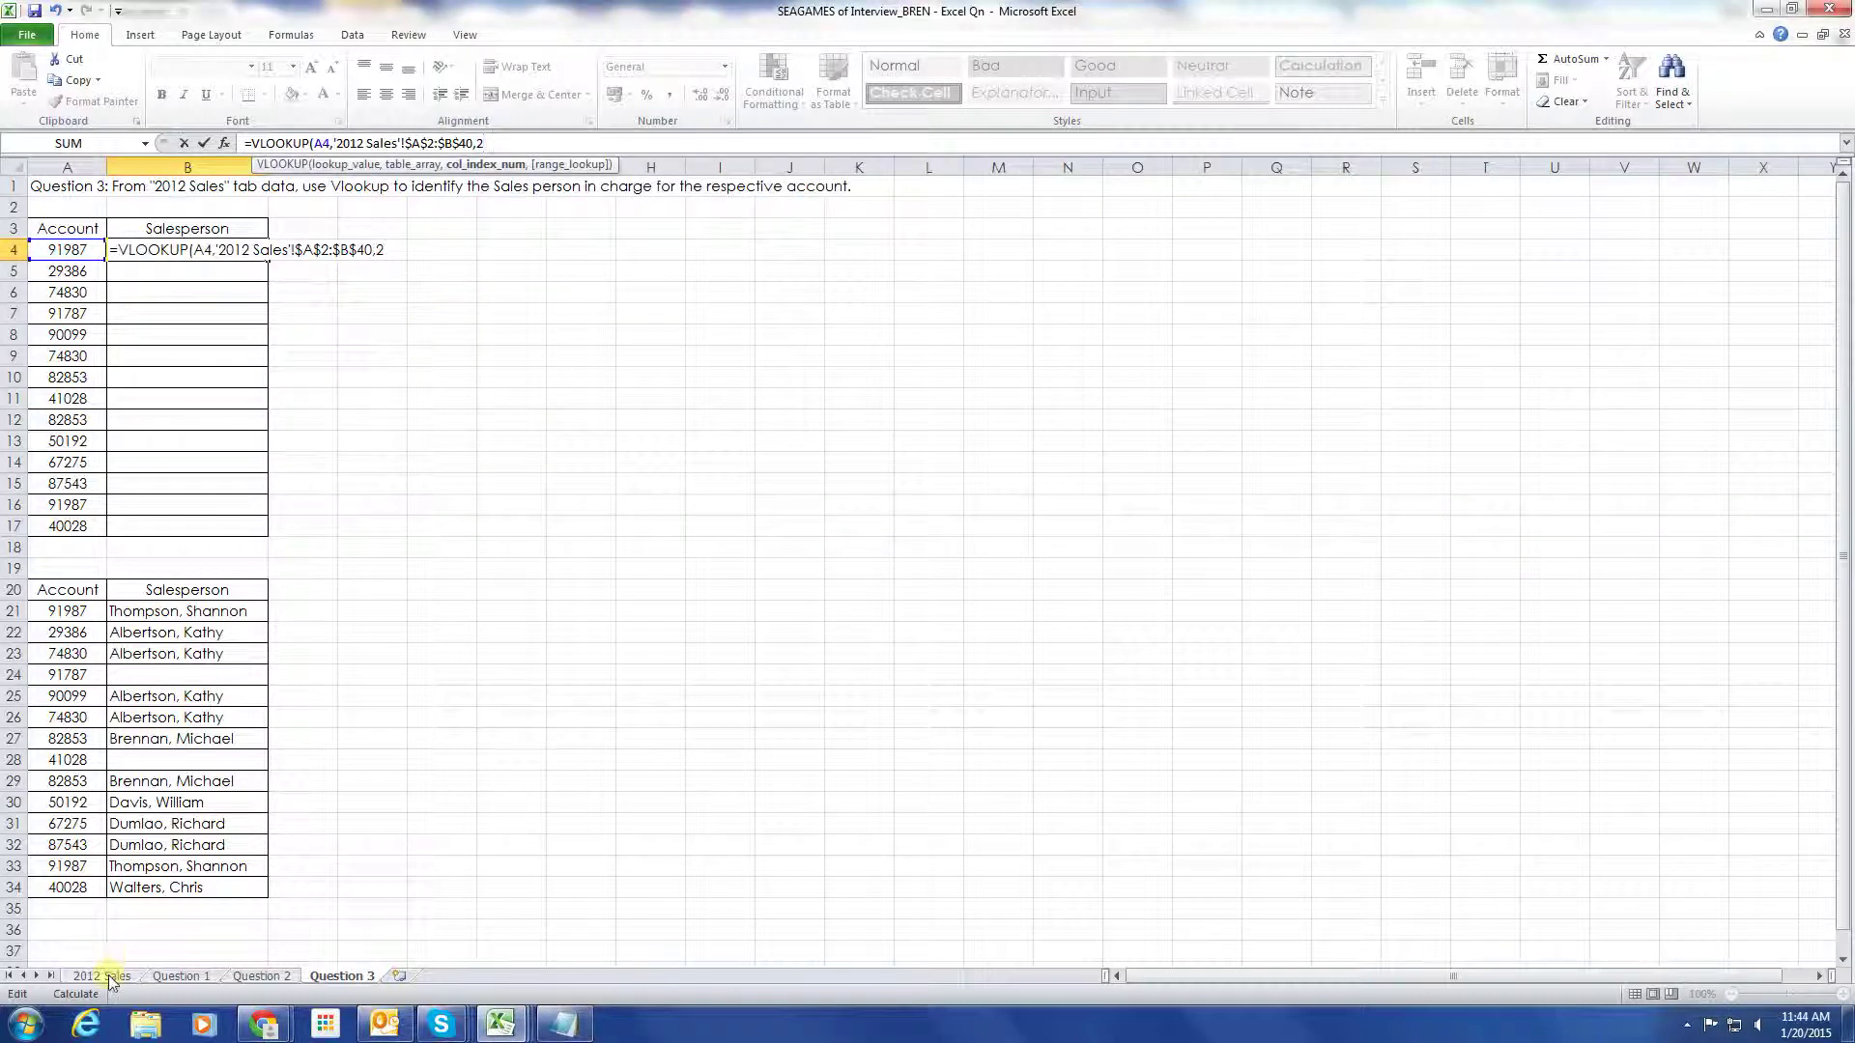
Check the Salesperson column on the 2012 Sales sheet
left_click(101, 975)
left_click(193, 168)
scroll(227, 207, "up", 2)
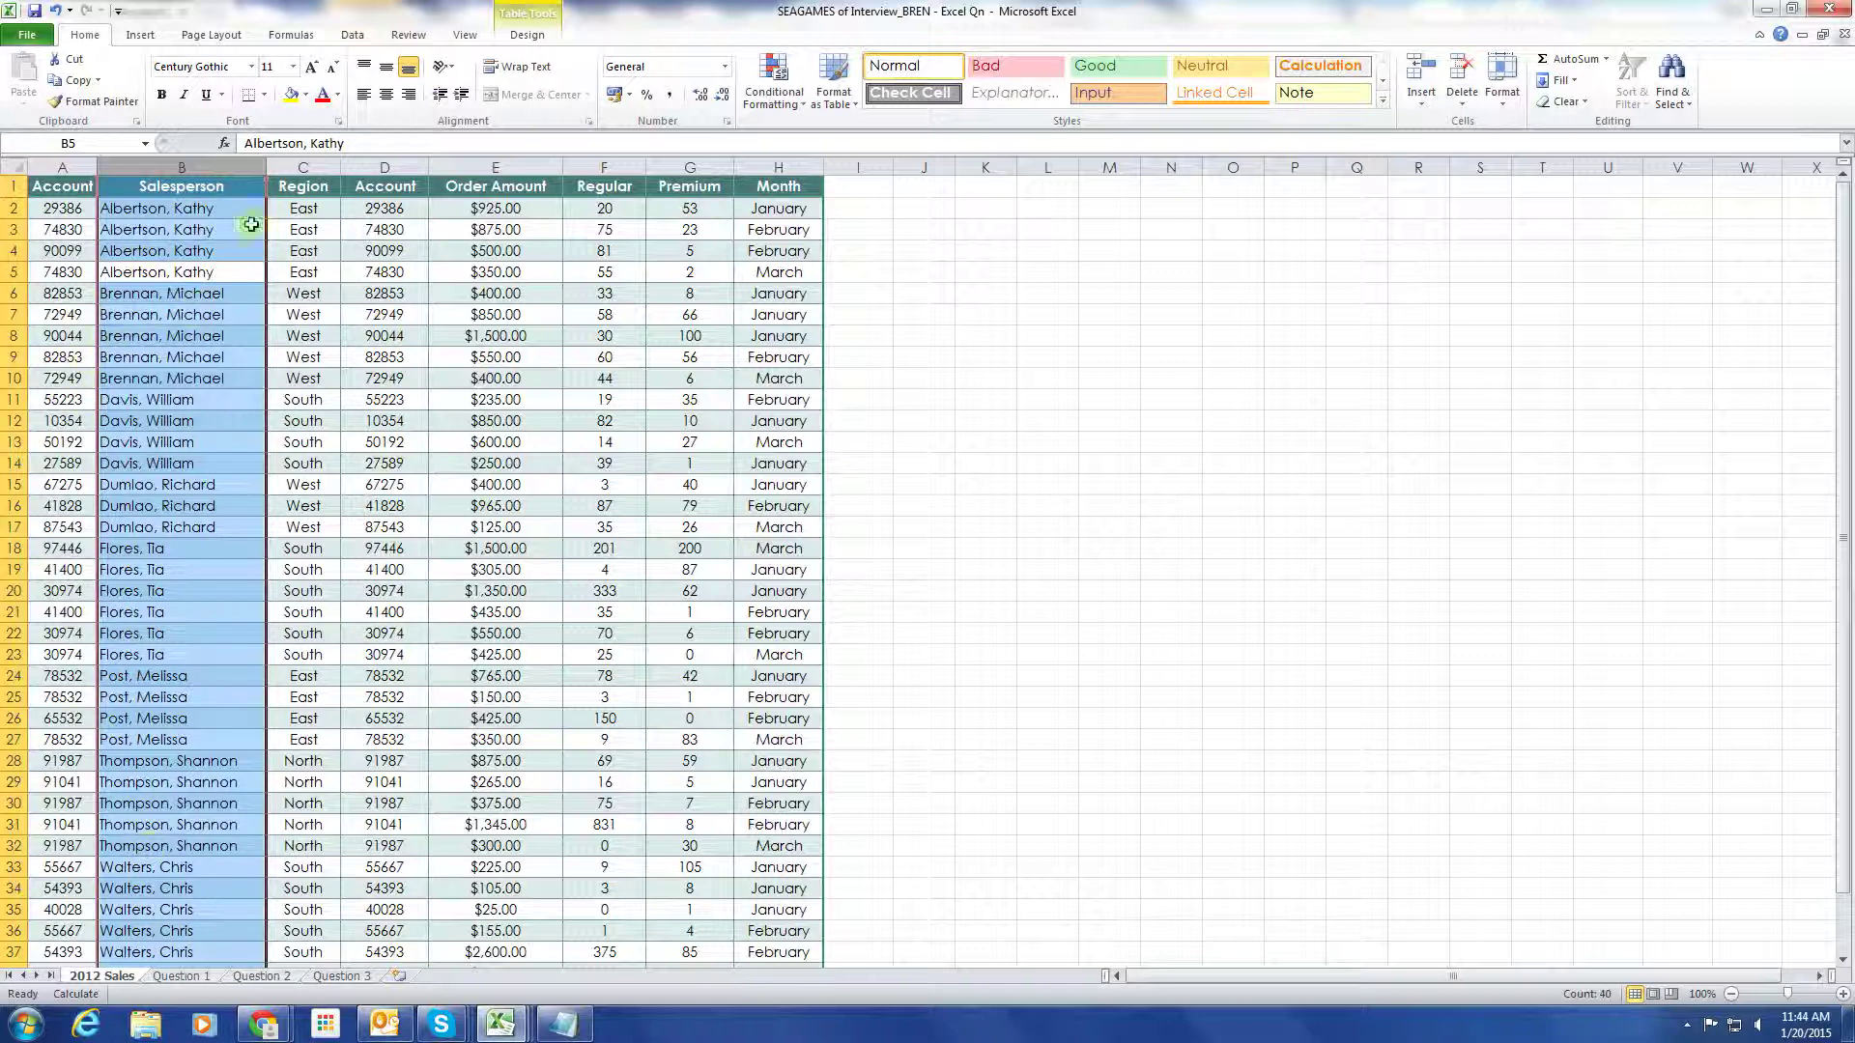
On Question 3, make the B4 VLOOKUP an exact match by adding FALSE
left_click(343, 976)
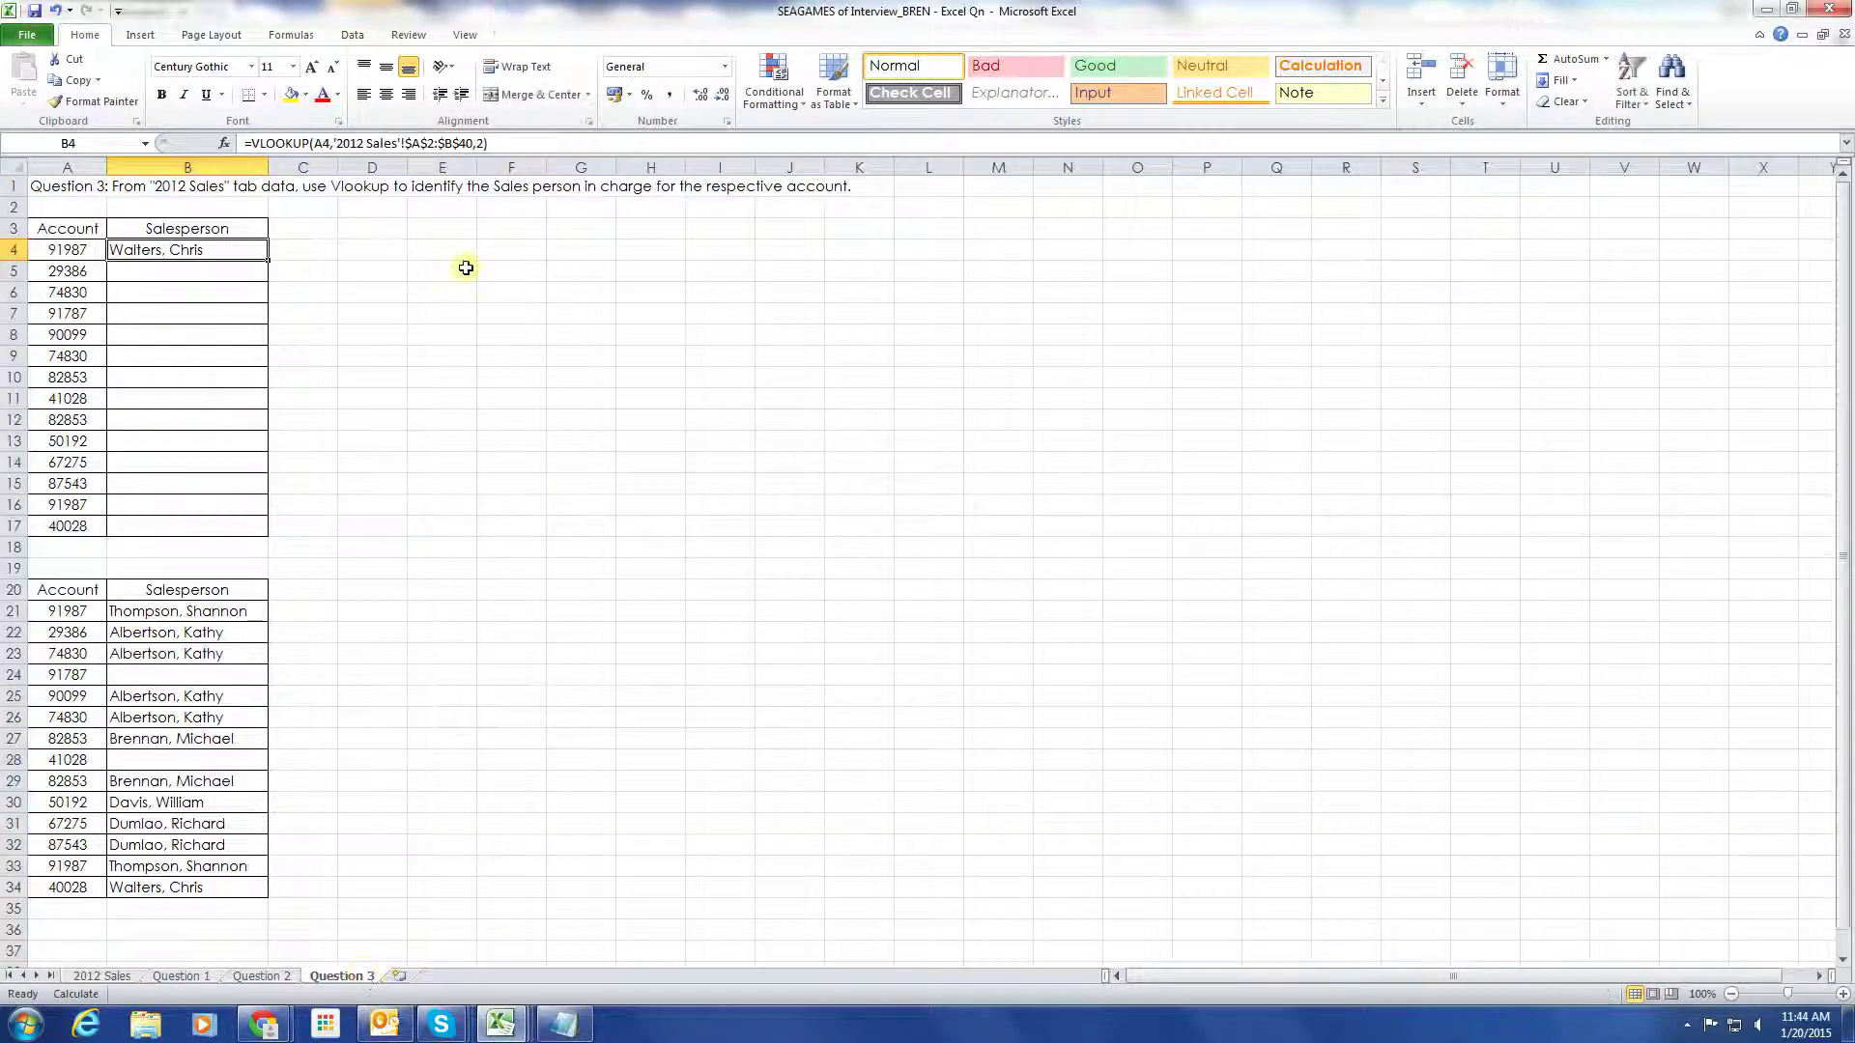
key("F2")
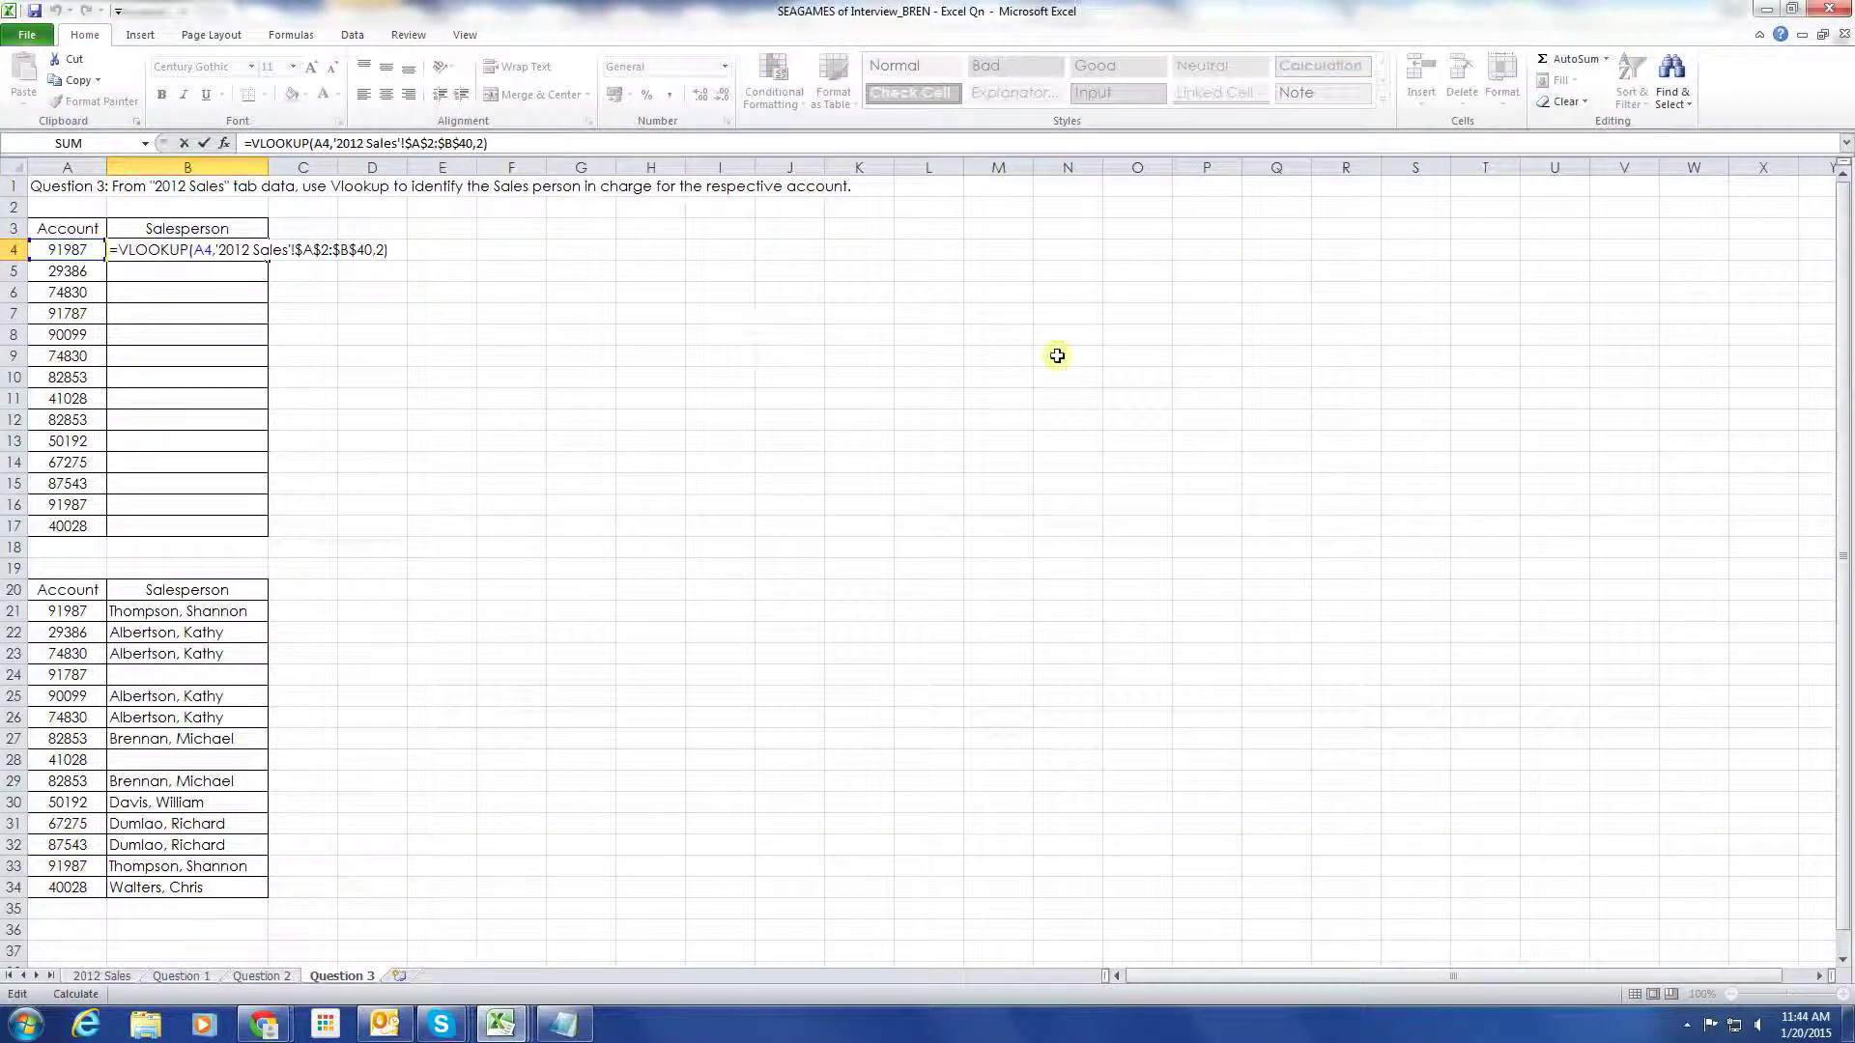
type(",fa")
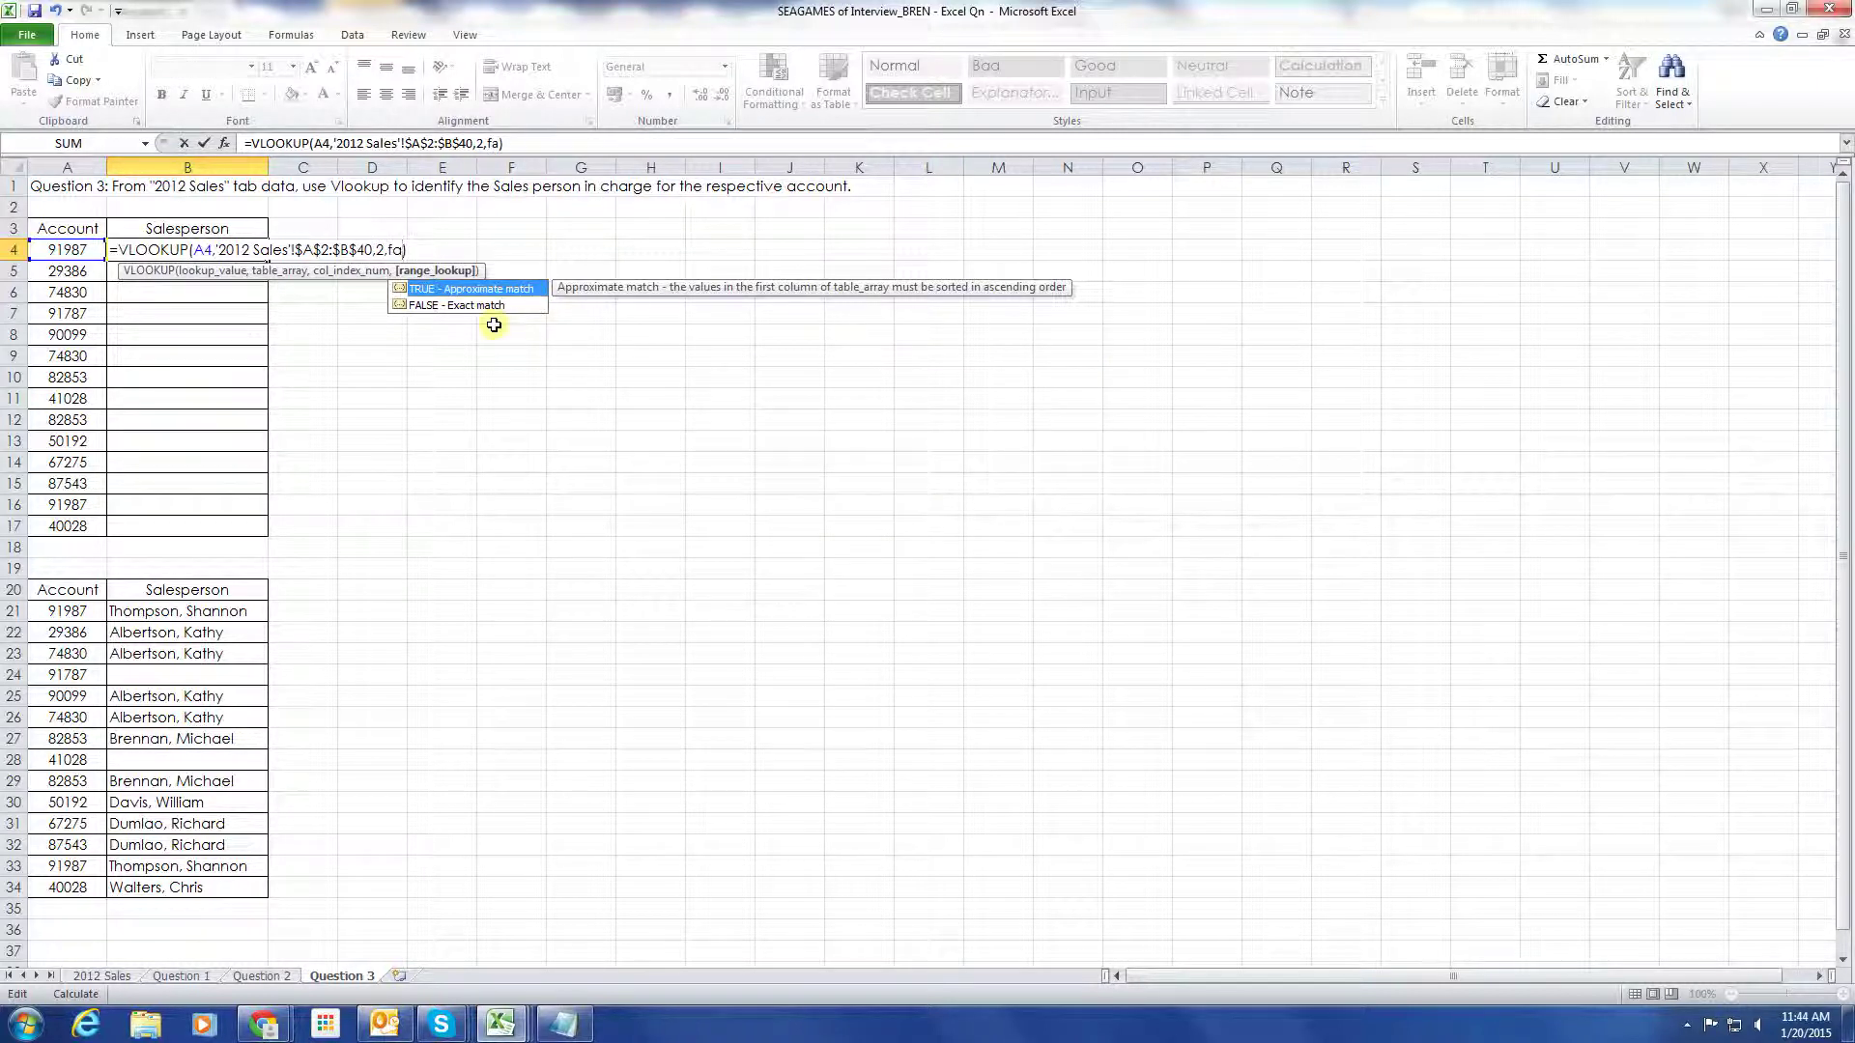
key("Down")
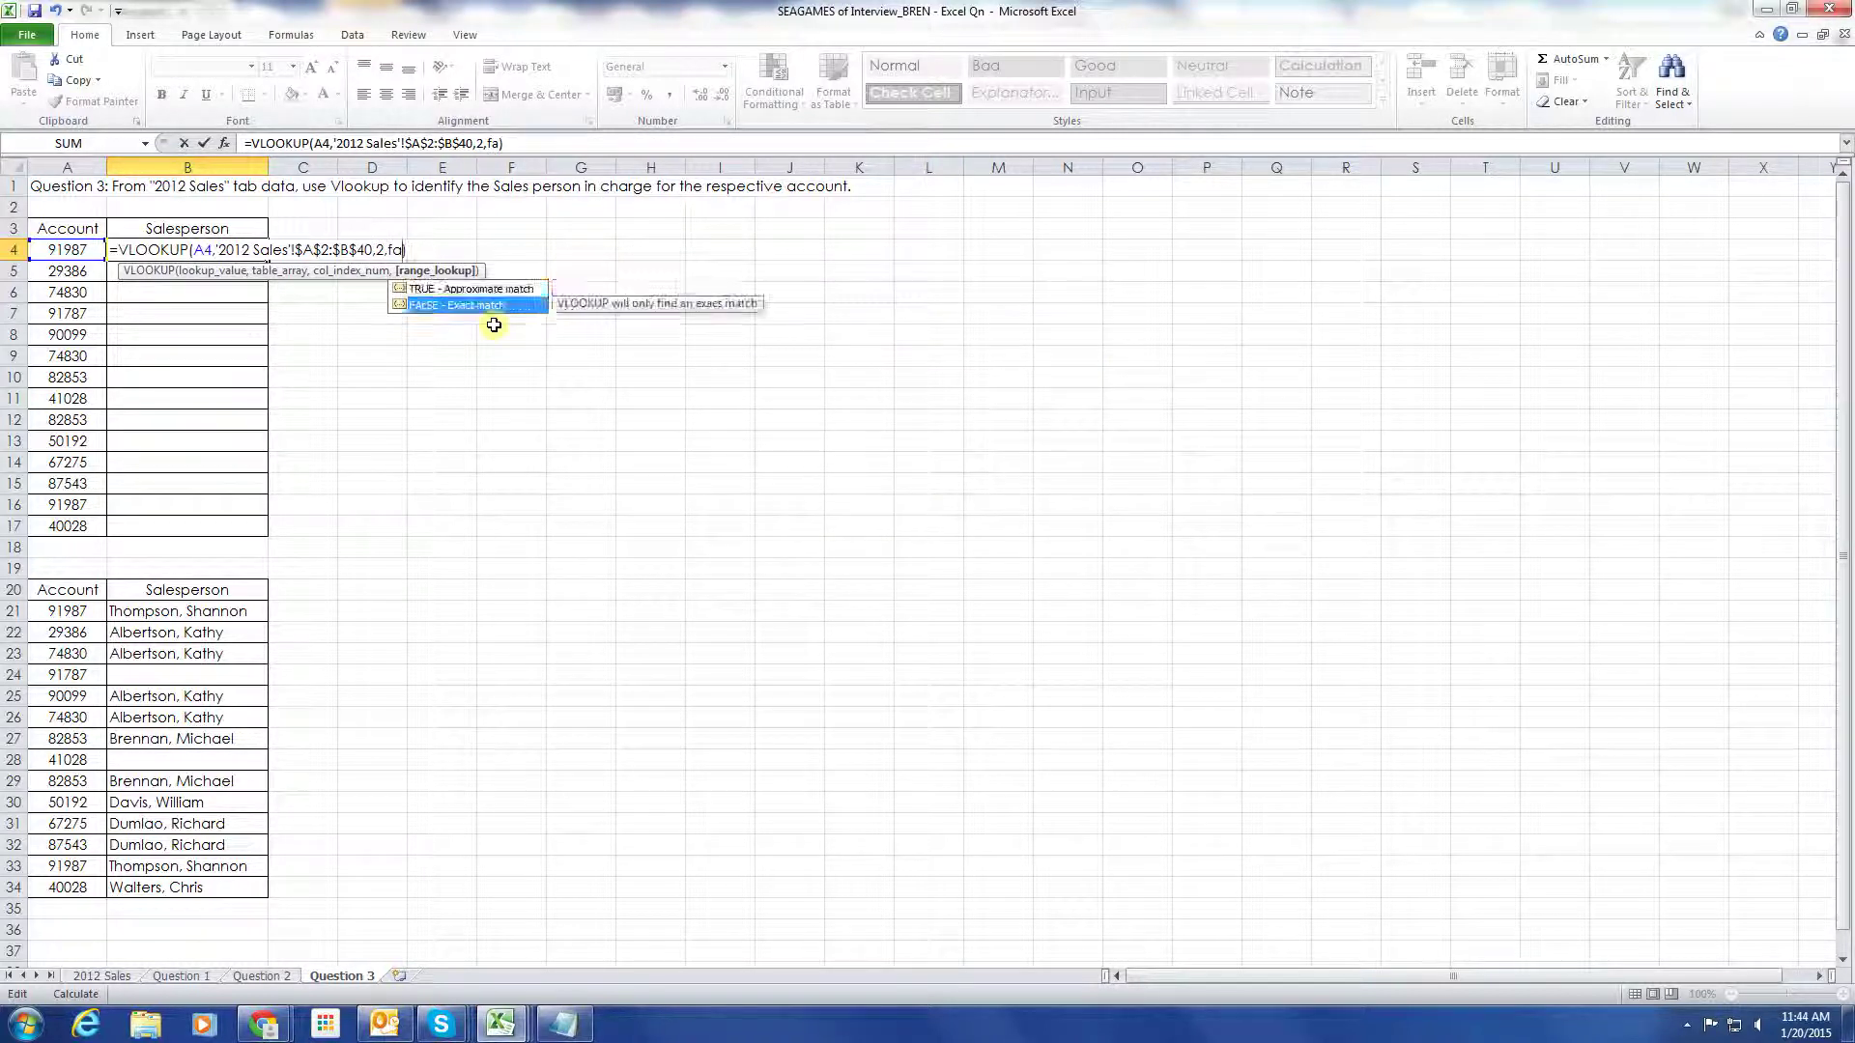
key("Tab")
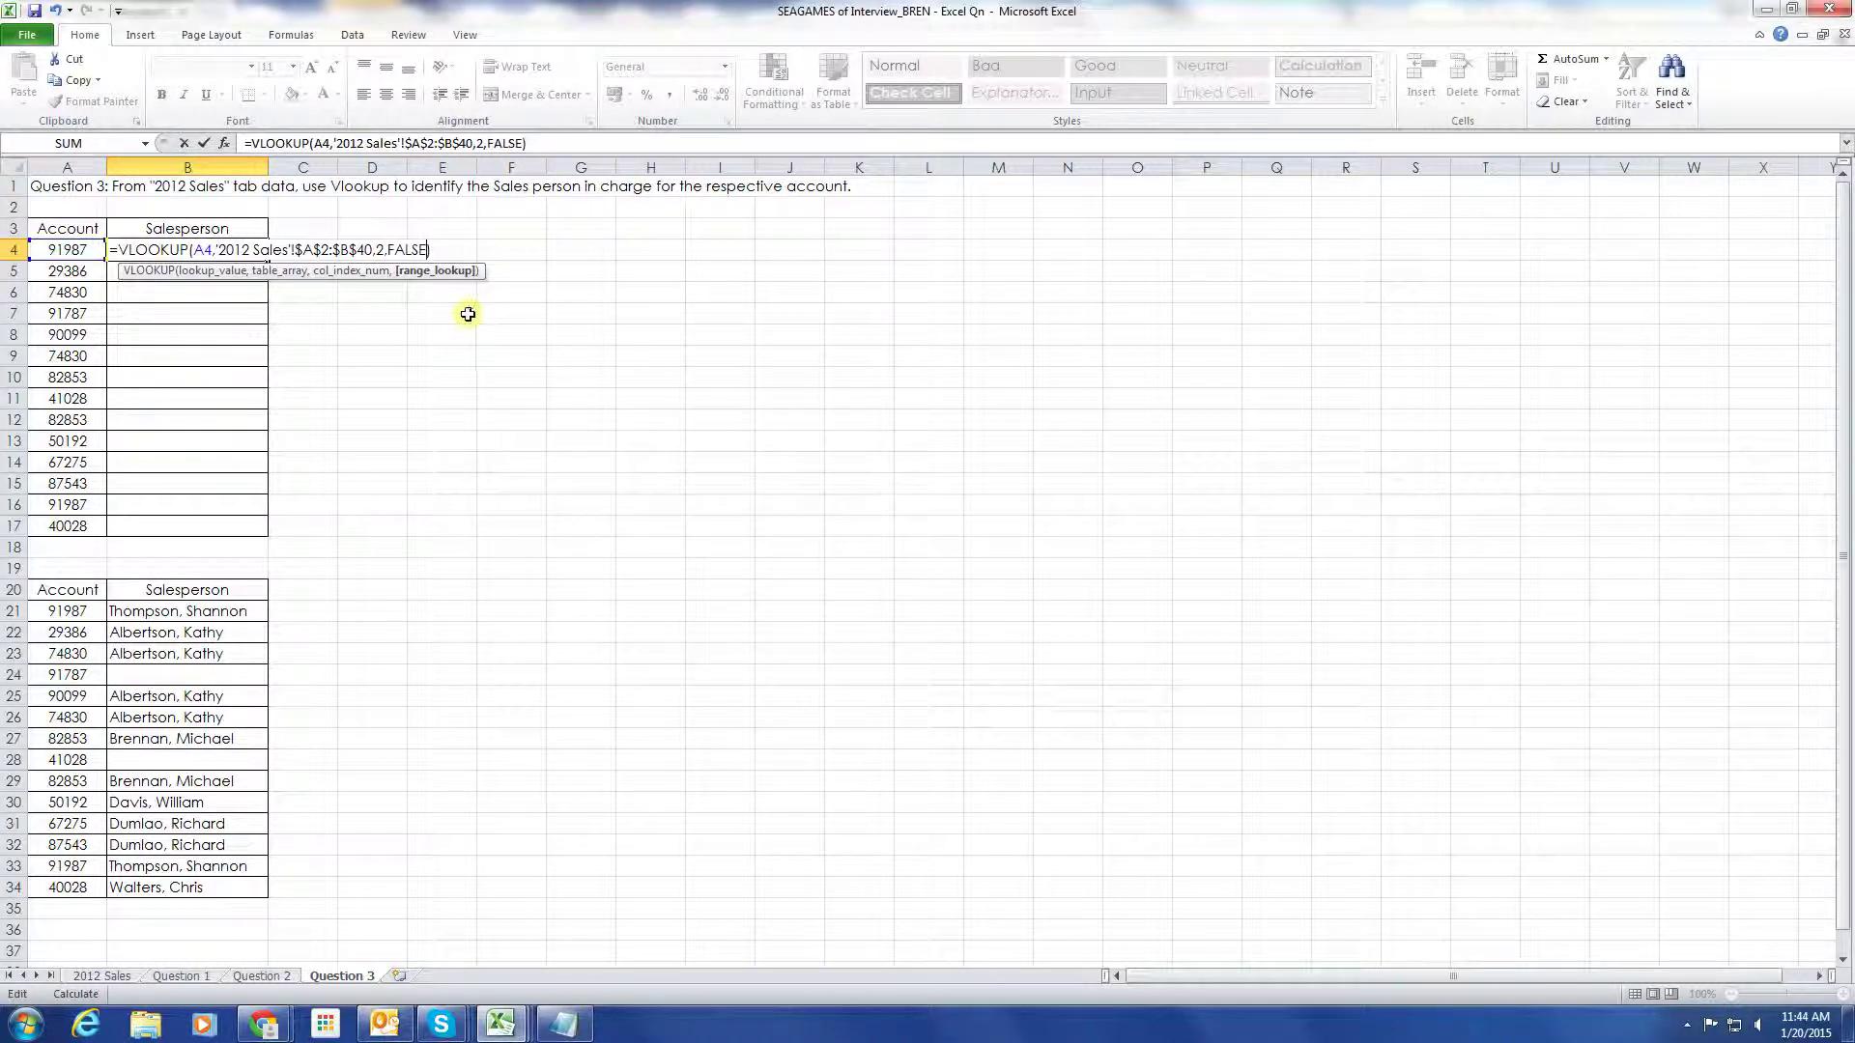
key("Return")
Copy the exact-match lookup from B4 into B5 and down through B17
key("Up")
key("ctrl+c")
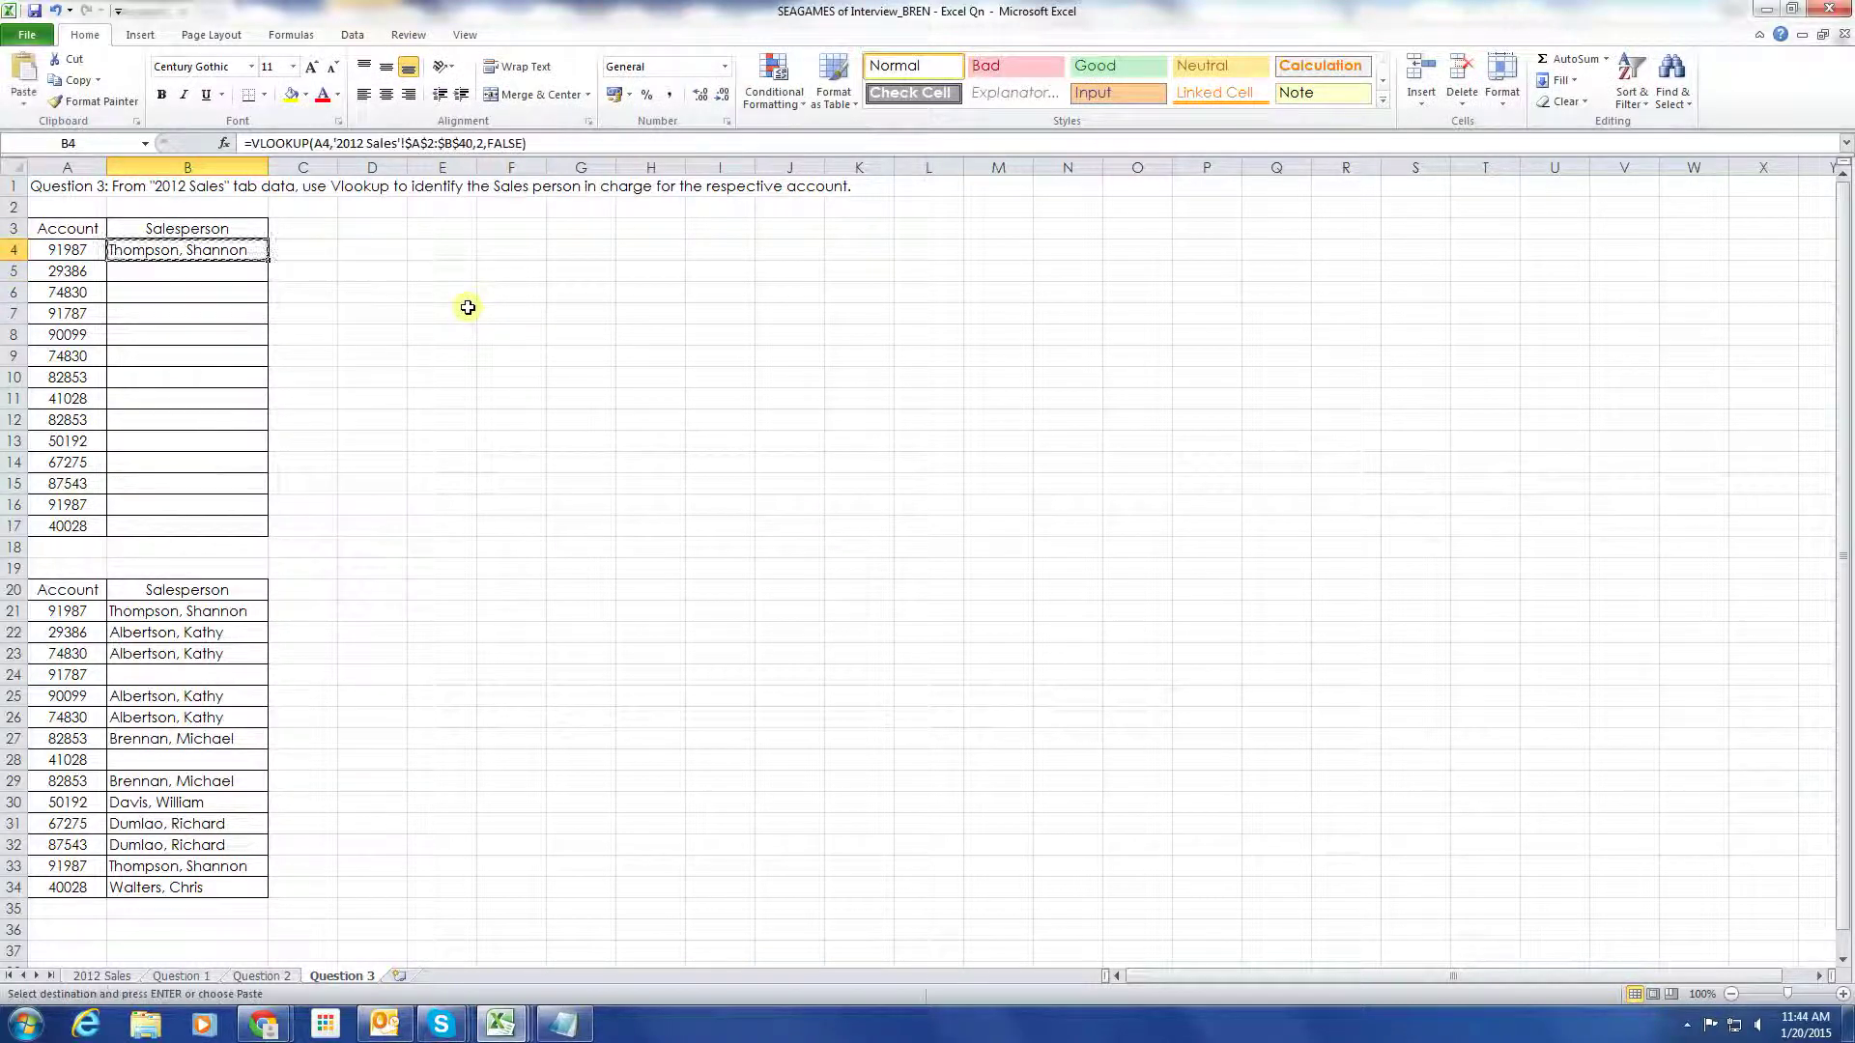
key("Down")
key("ctrl+v")
key("F2")
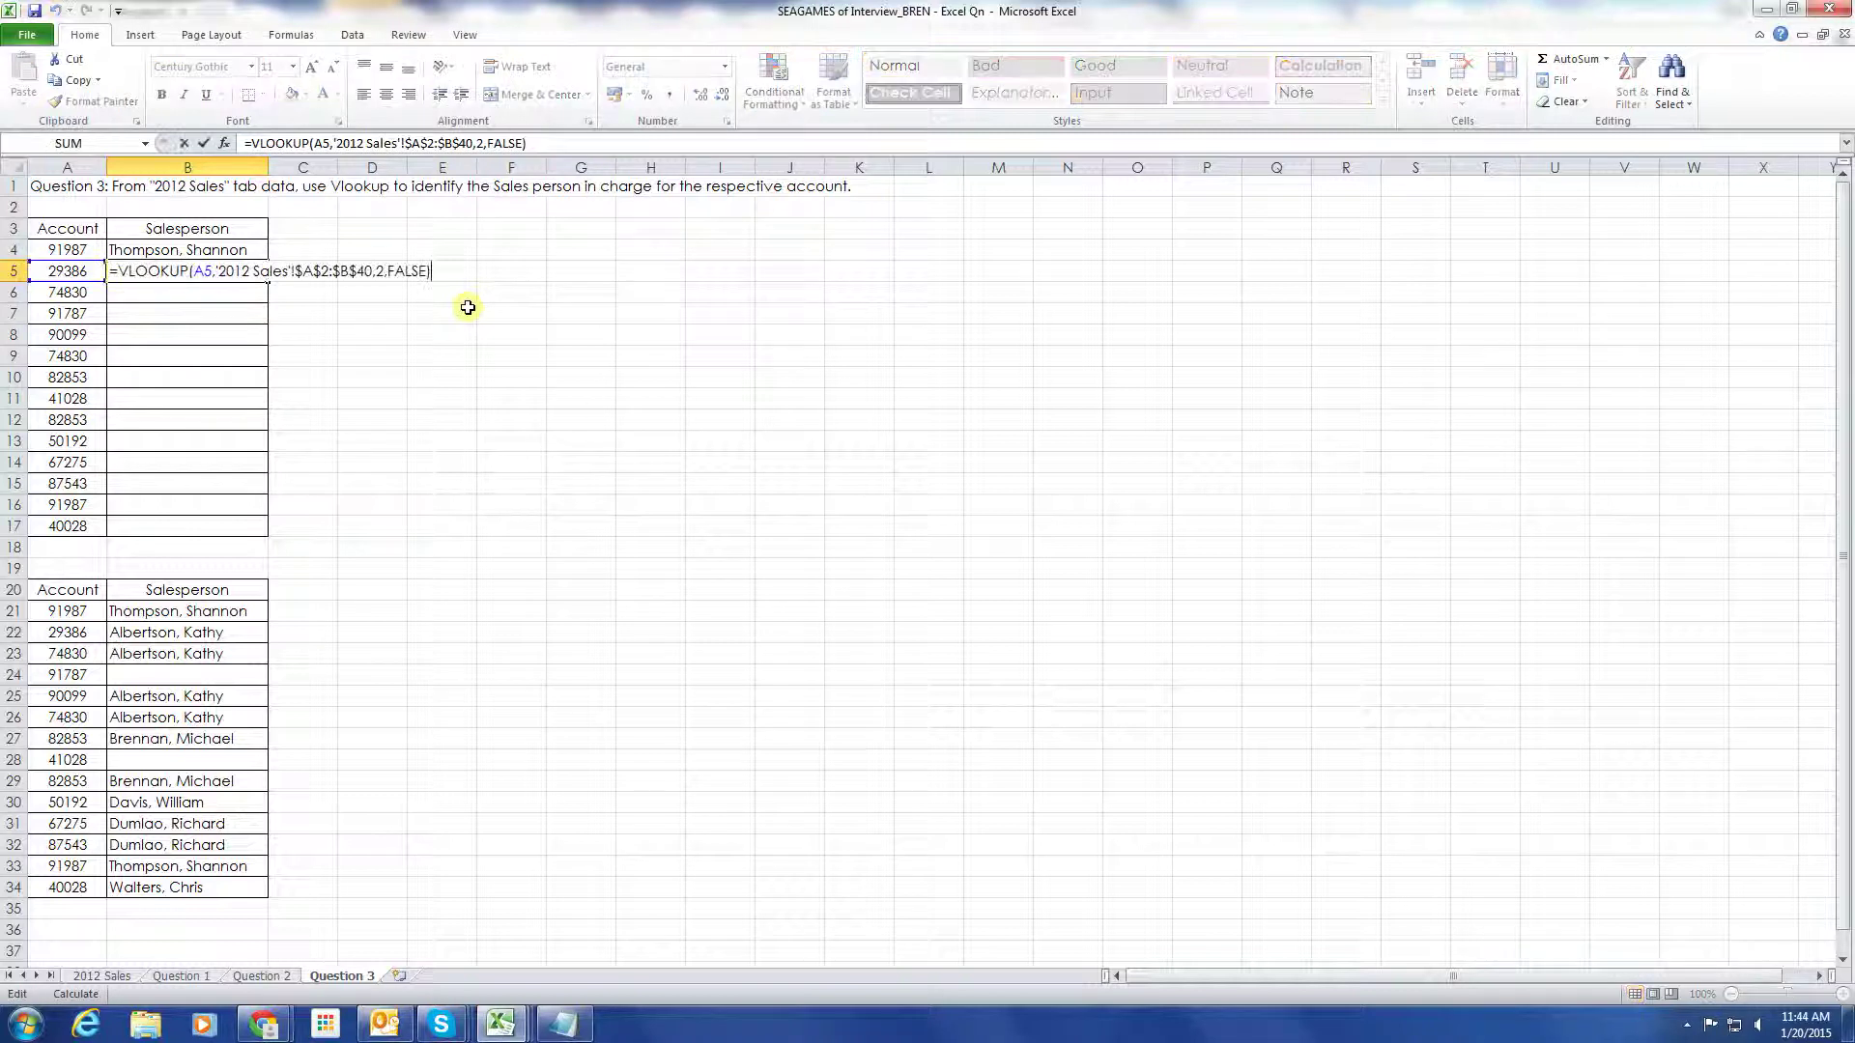
key("Return")
key("Up")
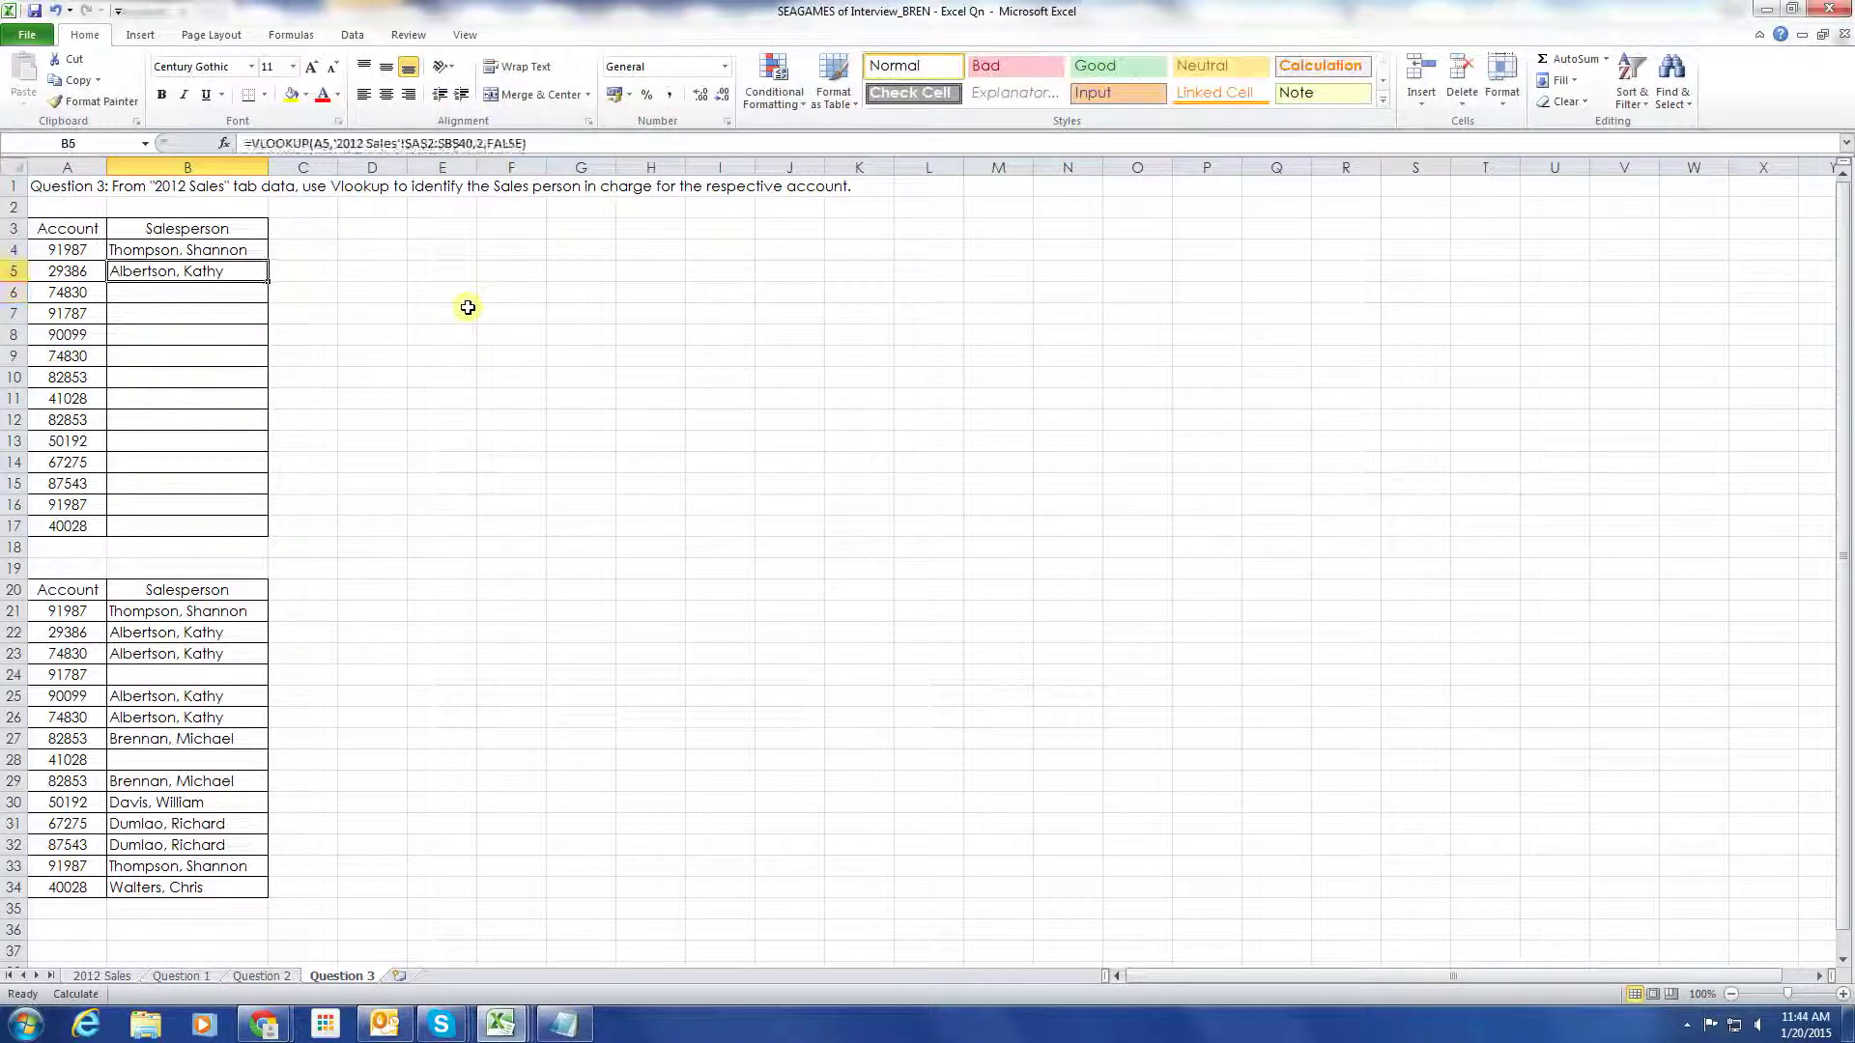
key("ctrl+c")
key("Down")
key("shift+Down")
key("shift+Down")
key("shift+Down")
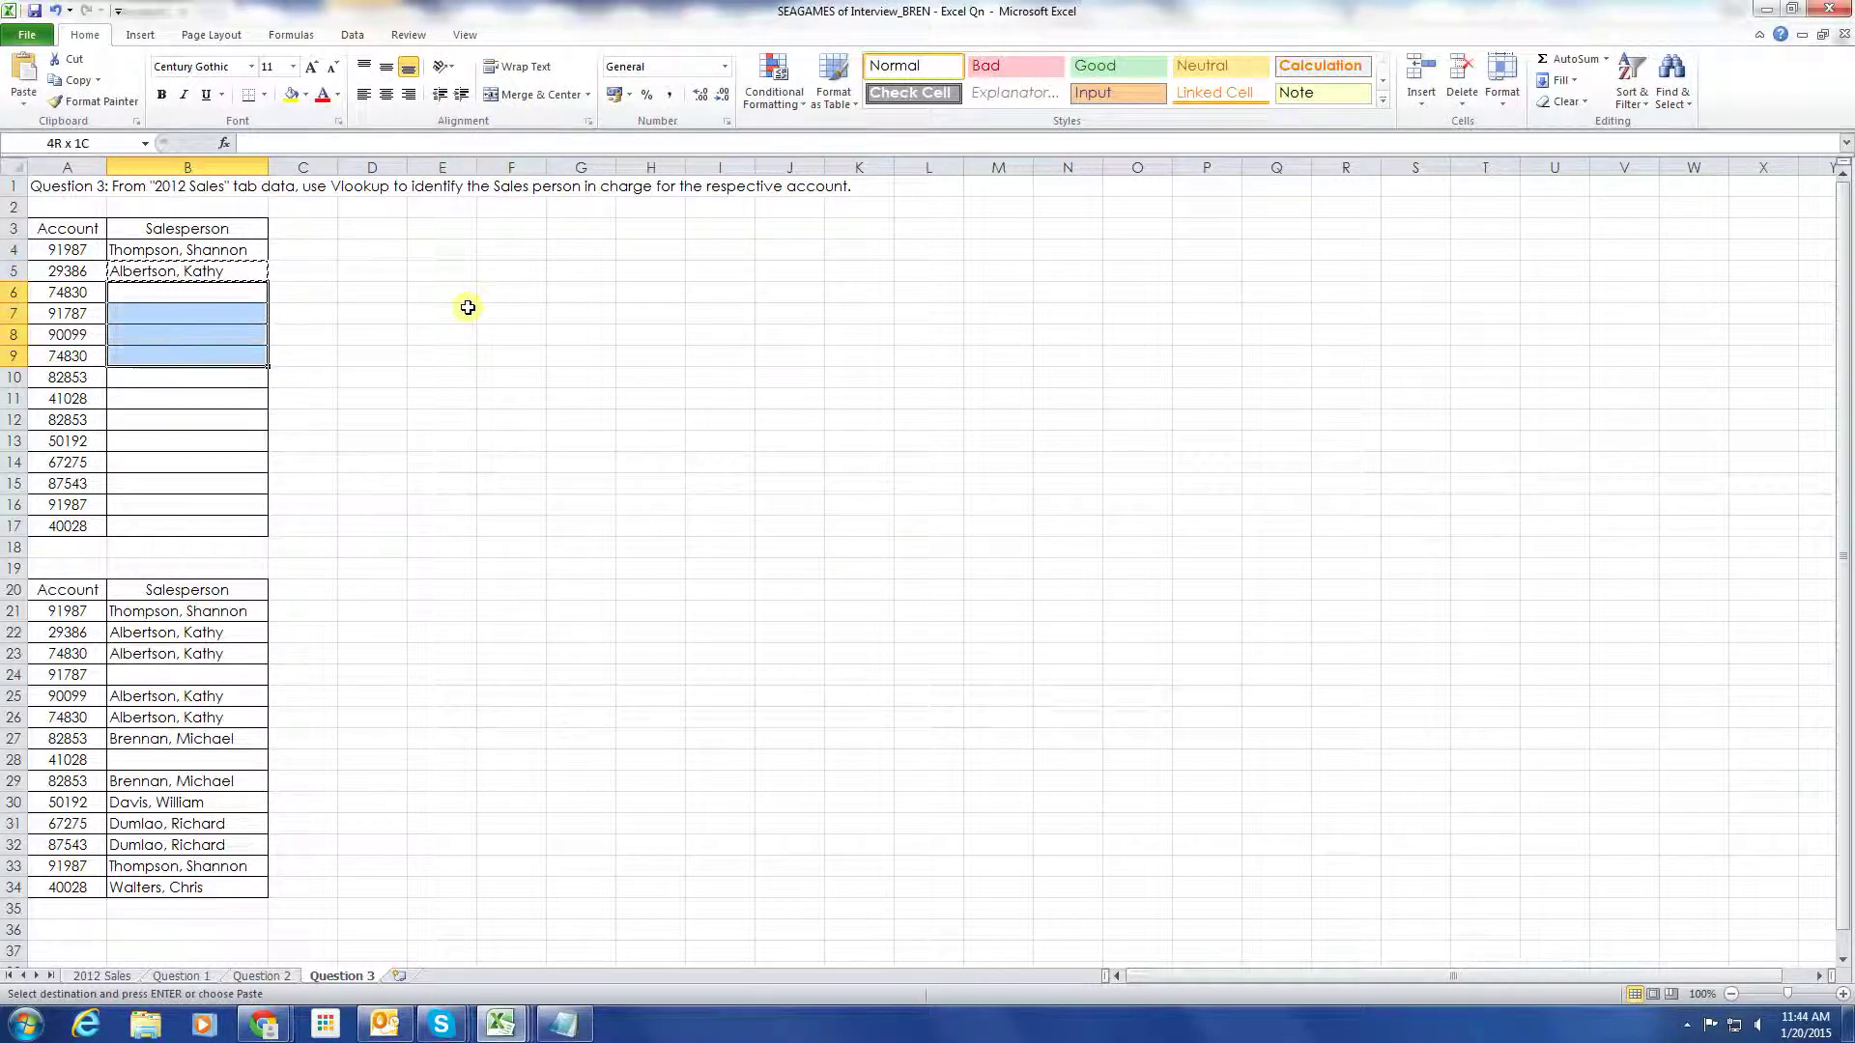
key("shift+Down")
key("shift+Down")
key("shift+Down")
key("shift+Down")
key("shift+Down")
key("shift+Down")
key("shift+Up")
key("ctrl+v")
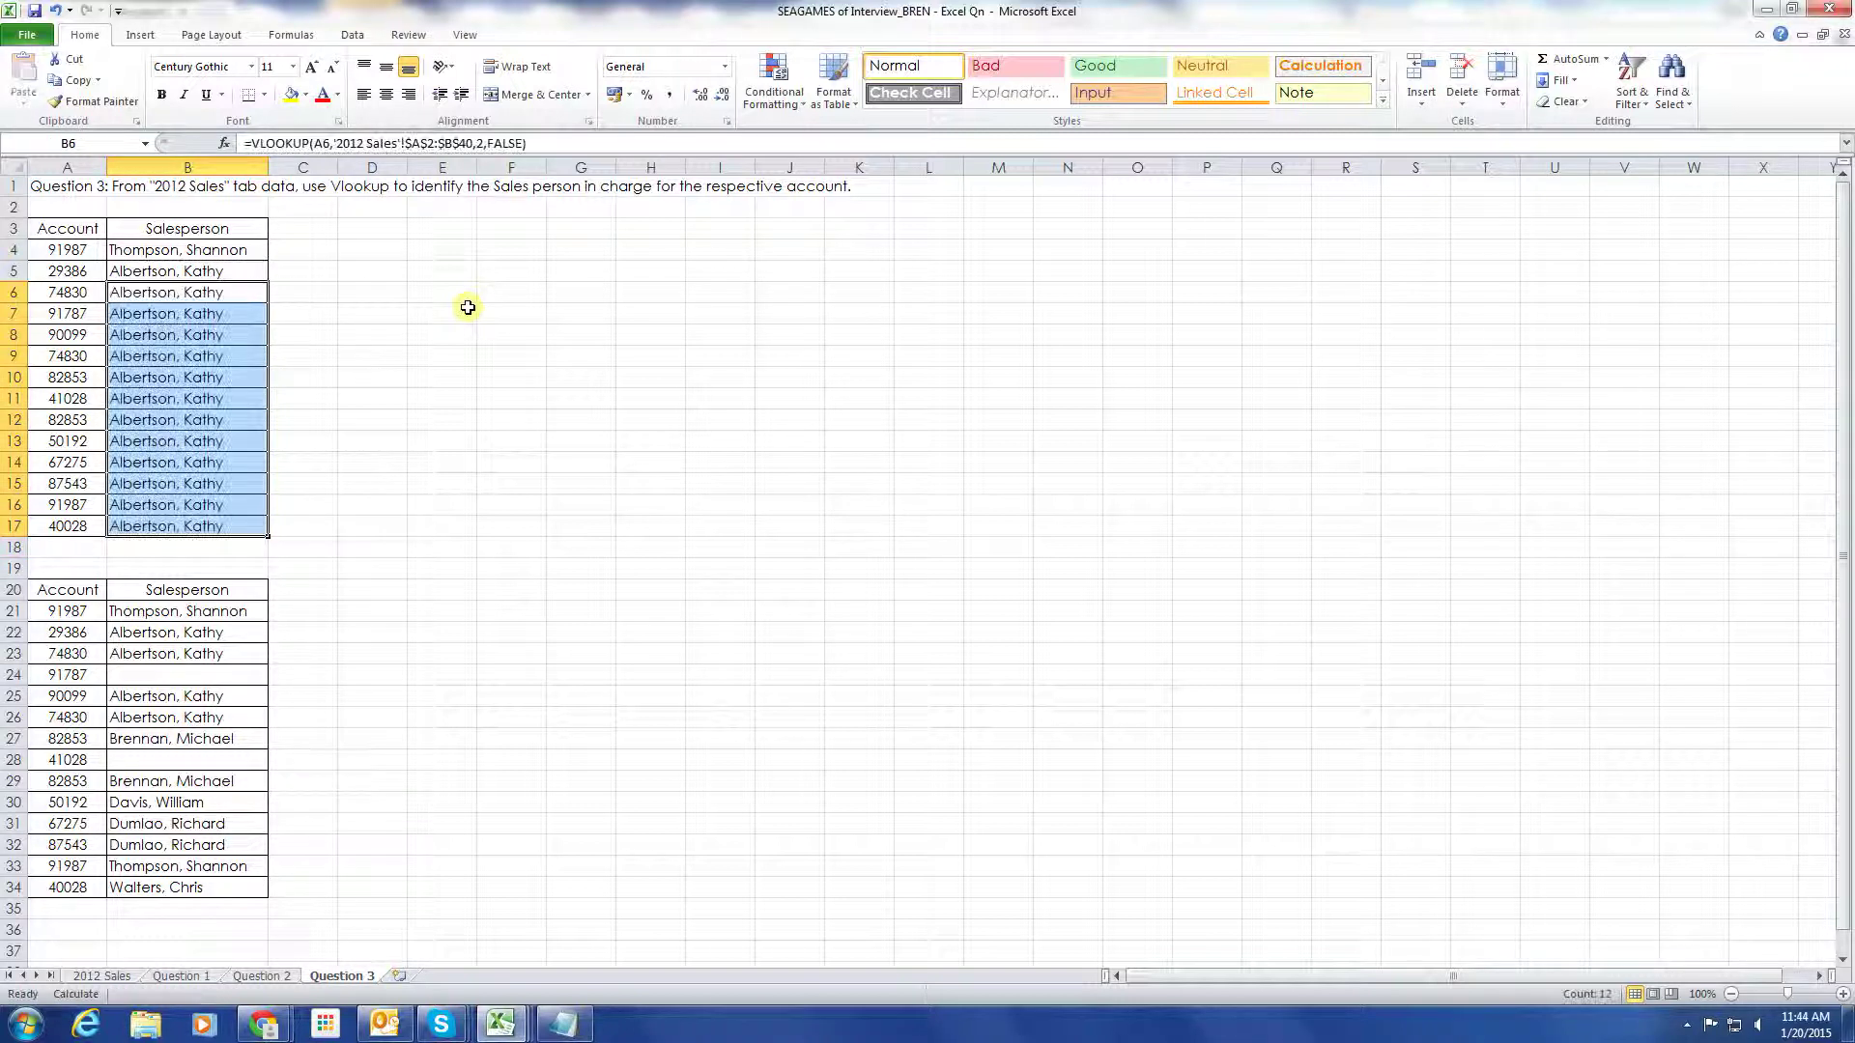
Recalculate each lookup in B5:B17, leaving #N/A for 91787 and 41028
key("F2")
key("Return")
key("F2")
key("Return")
key("F2")
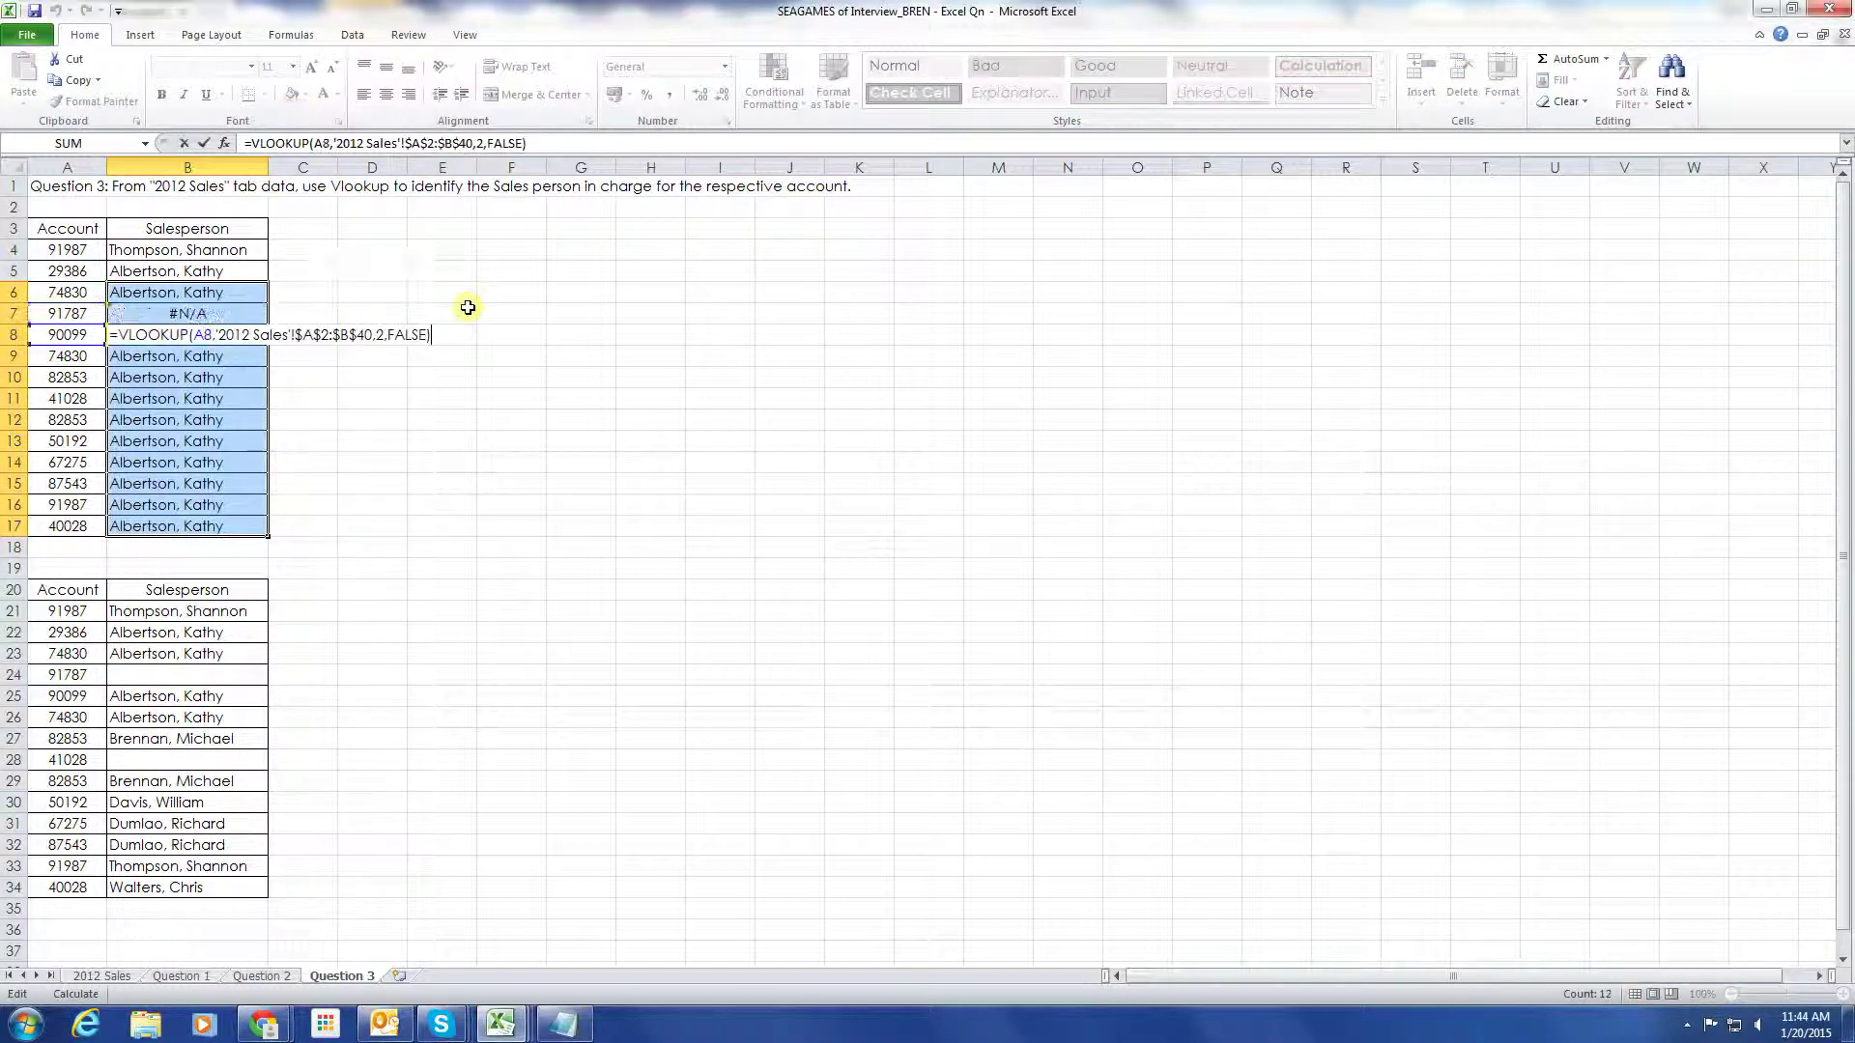
key("Return")
key("F2")
key("Return")
key("F2")
key("Return")
key("F2")
key("Return")
key("F2")
key("Return")
key("F2")
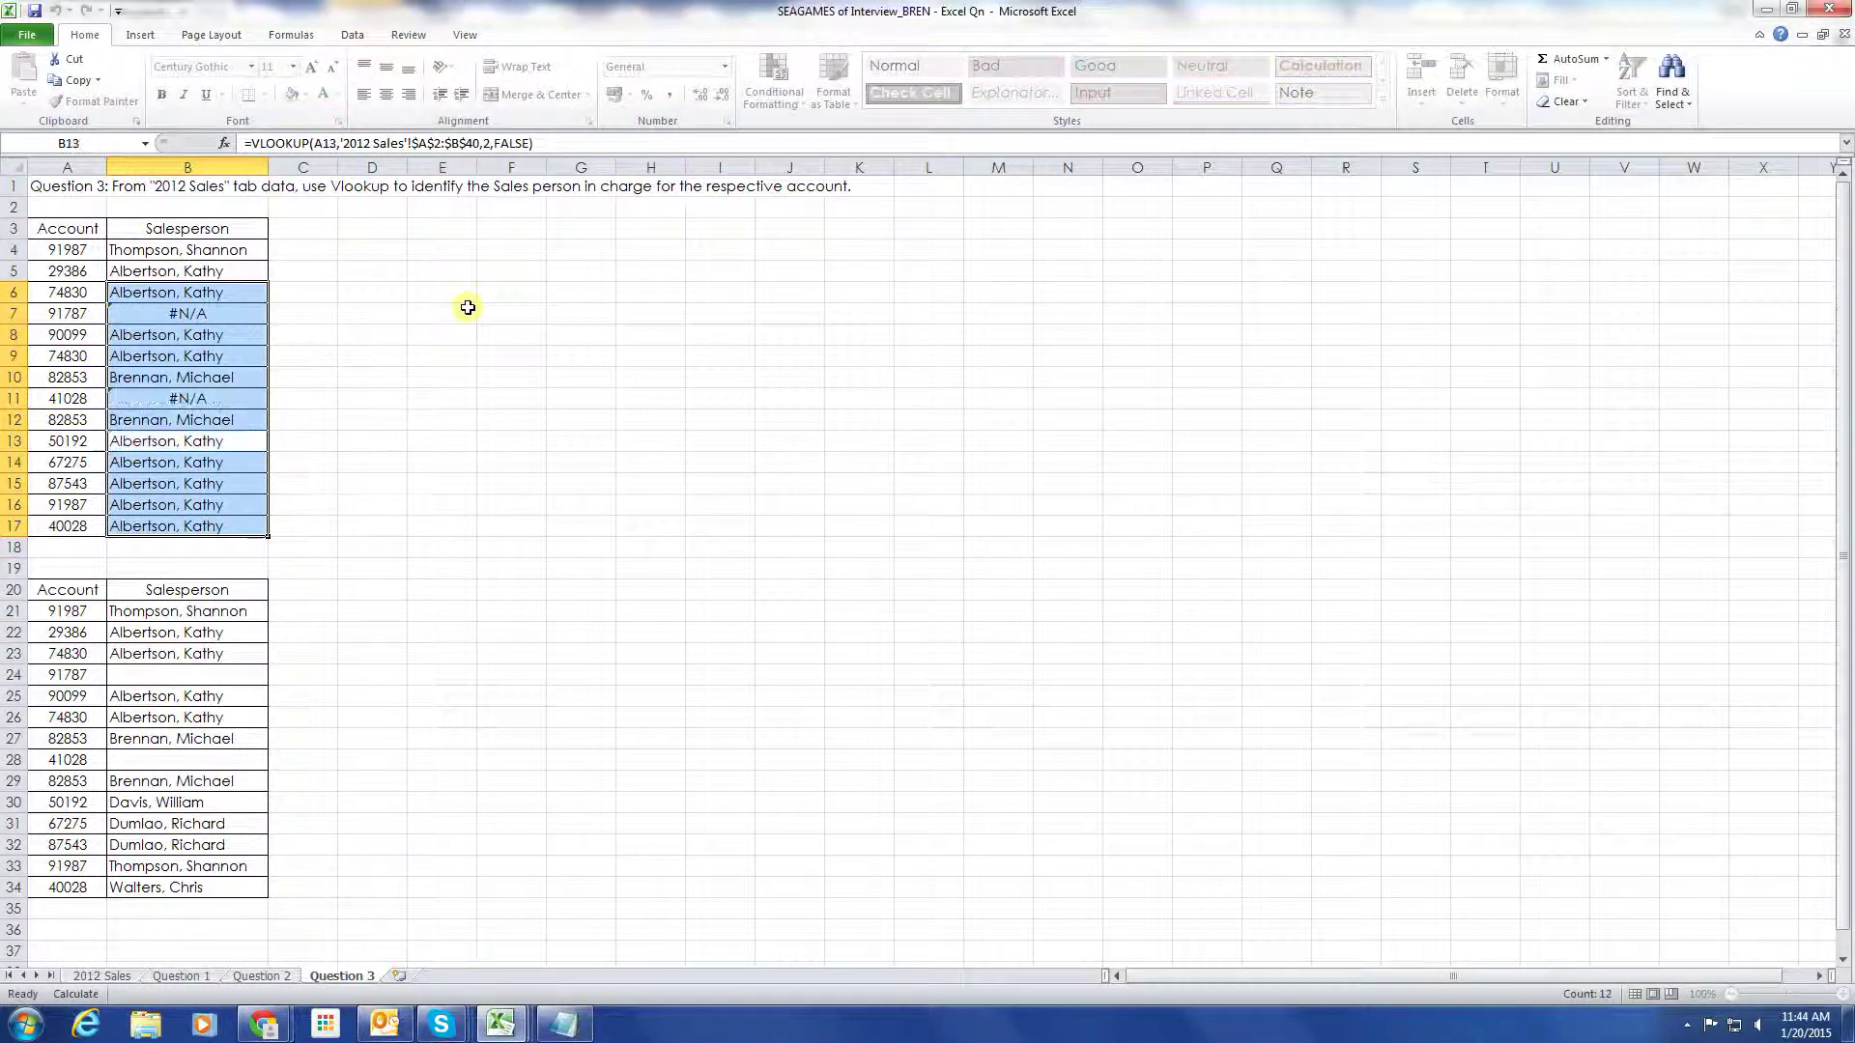
key("Return")
key("F2")
key("Return")
key("F2")
key("Return")
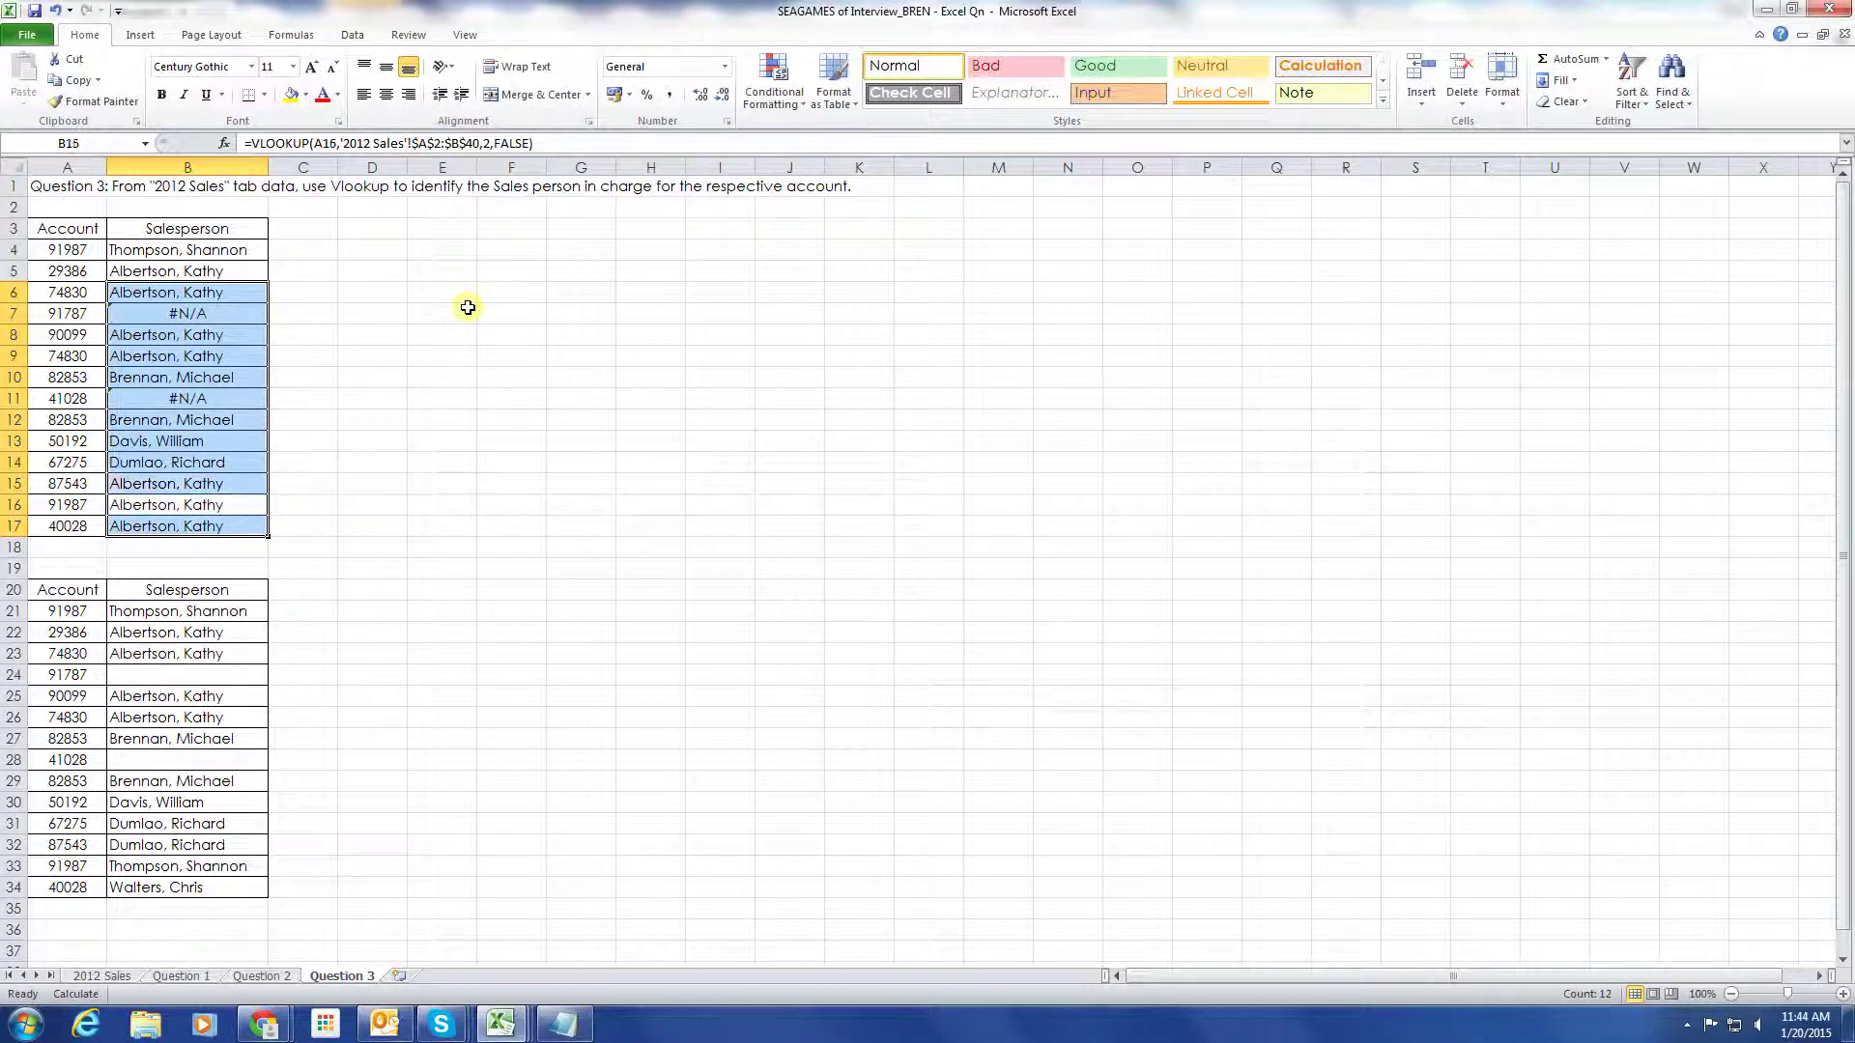
key("F2")
key("Return")
key("Up")
key("Up")
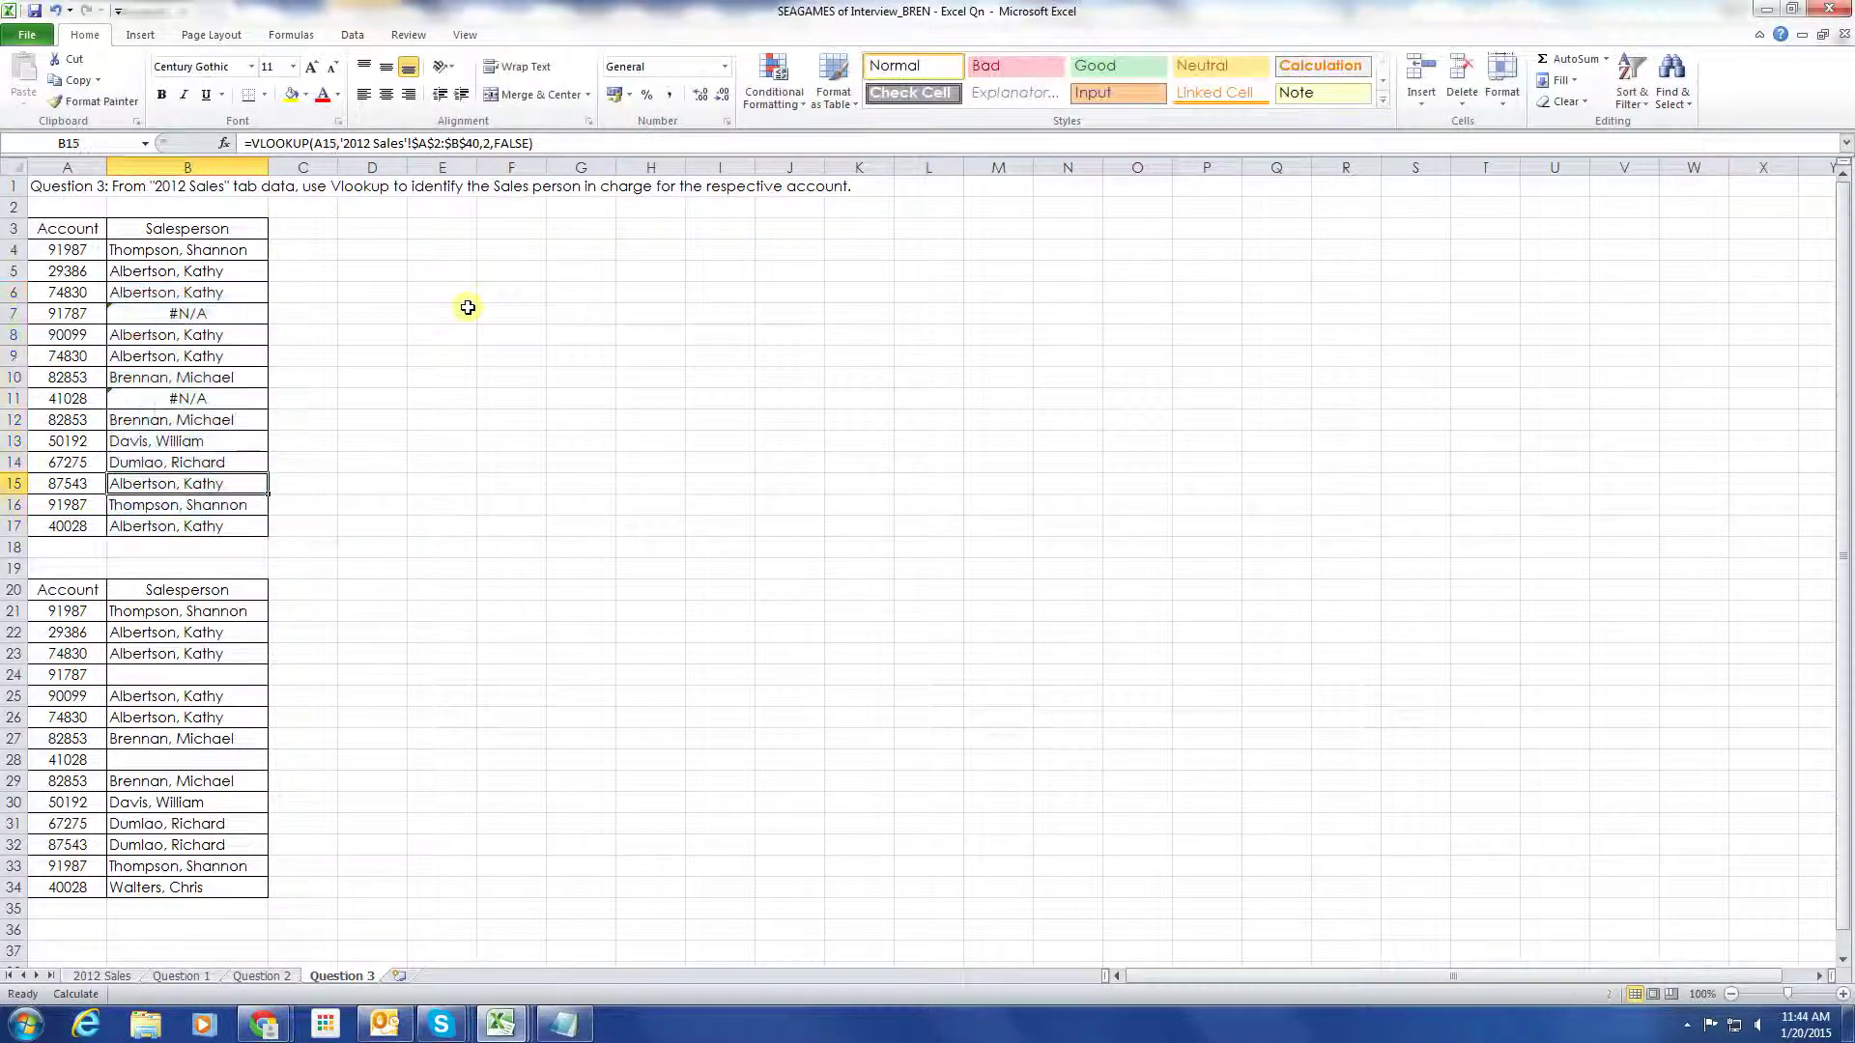
key("F2")
key("Return")
key("Down")
key("F2")
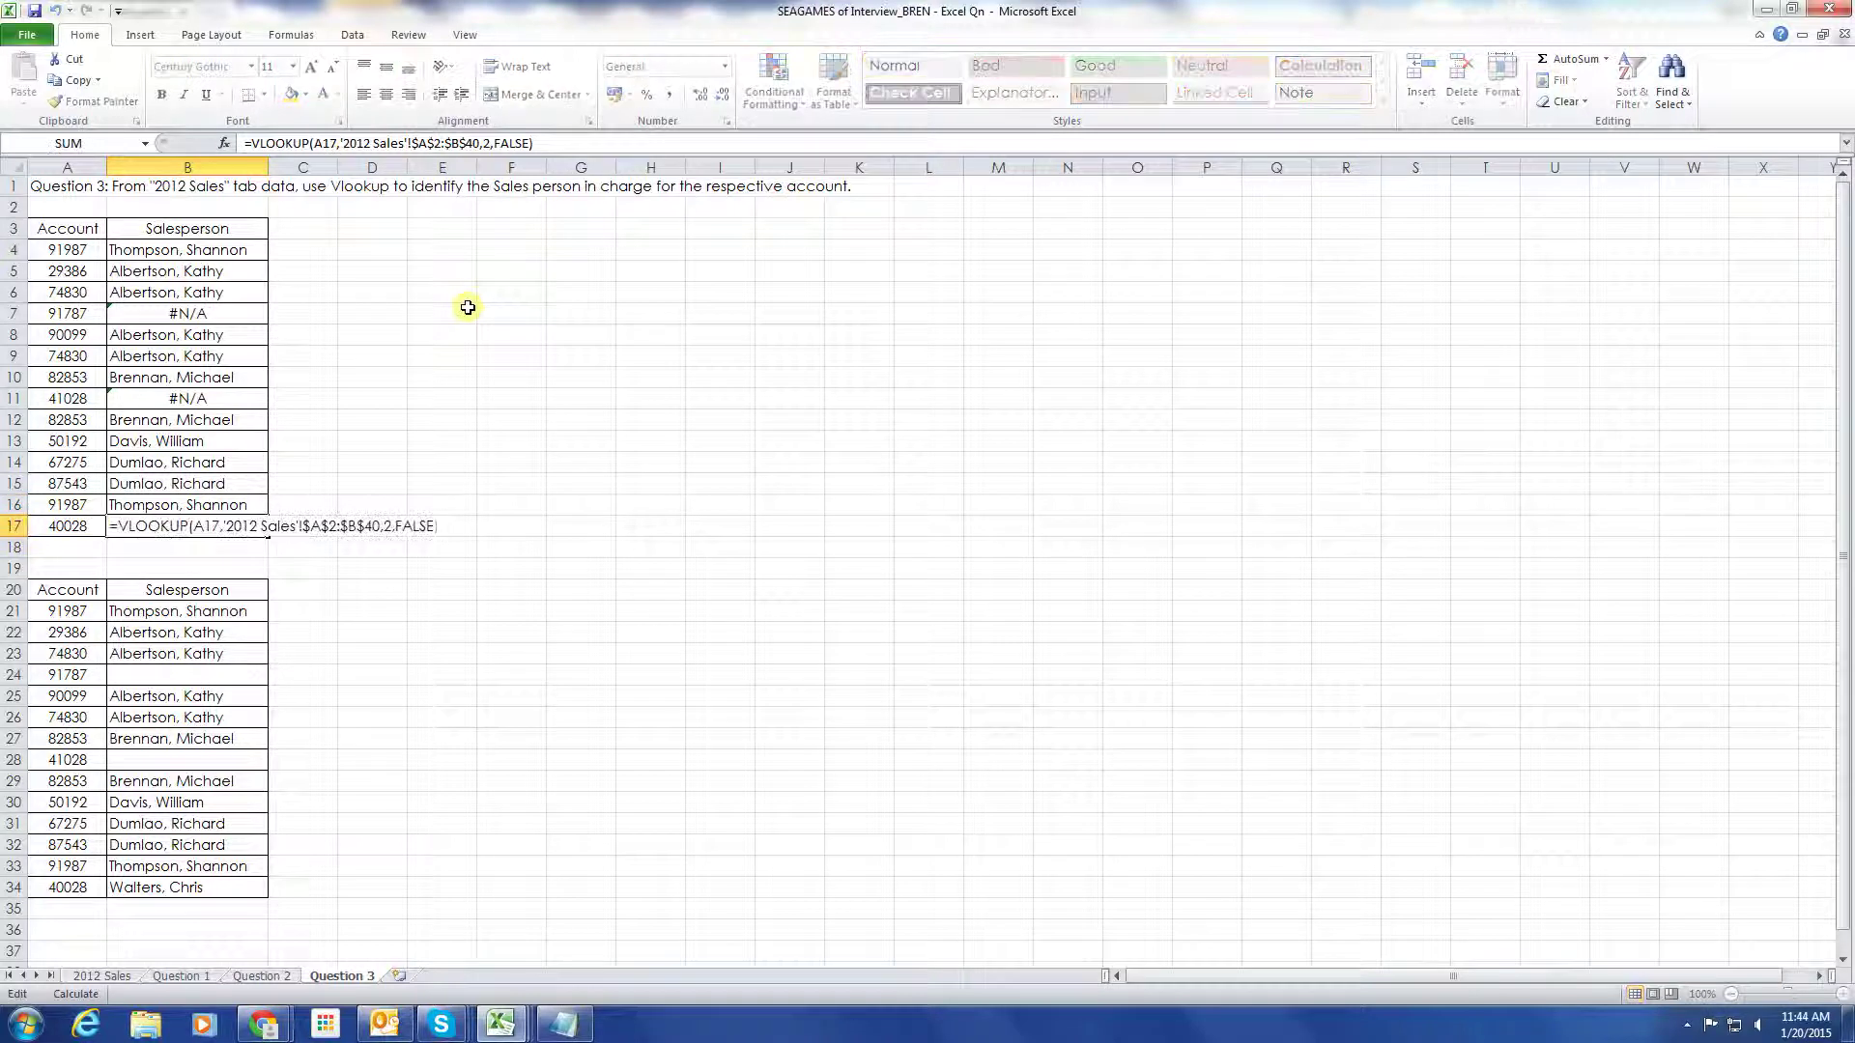
key("Return")
key("Up")
key("Up")
key("Up")
key("Up")
key("Up")
key("Up")
key("Up")
key("Up")
key("Up")
key("Up")
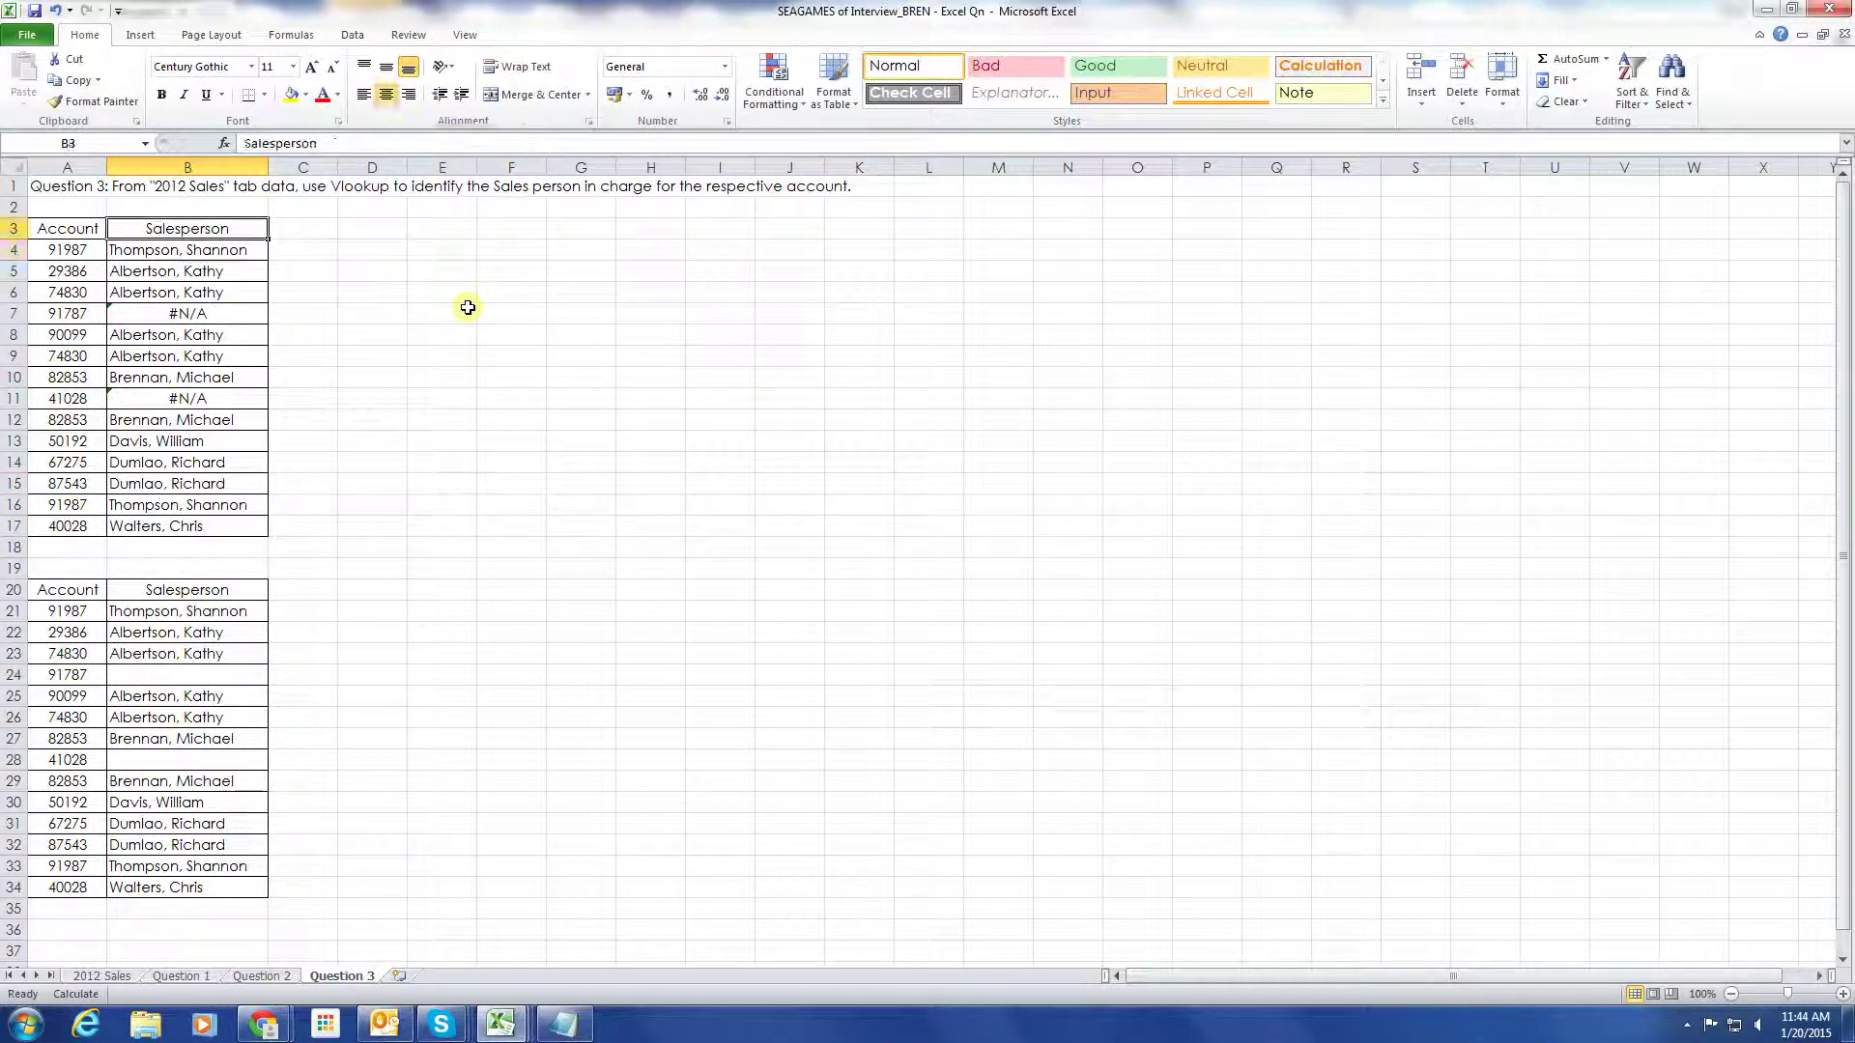
key("Down")
key("Down")
key("Down")
key("Down")
key("Down")
key("Down")
key("Down")
key("Down")
key("Down")
key("Down")
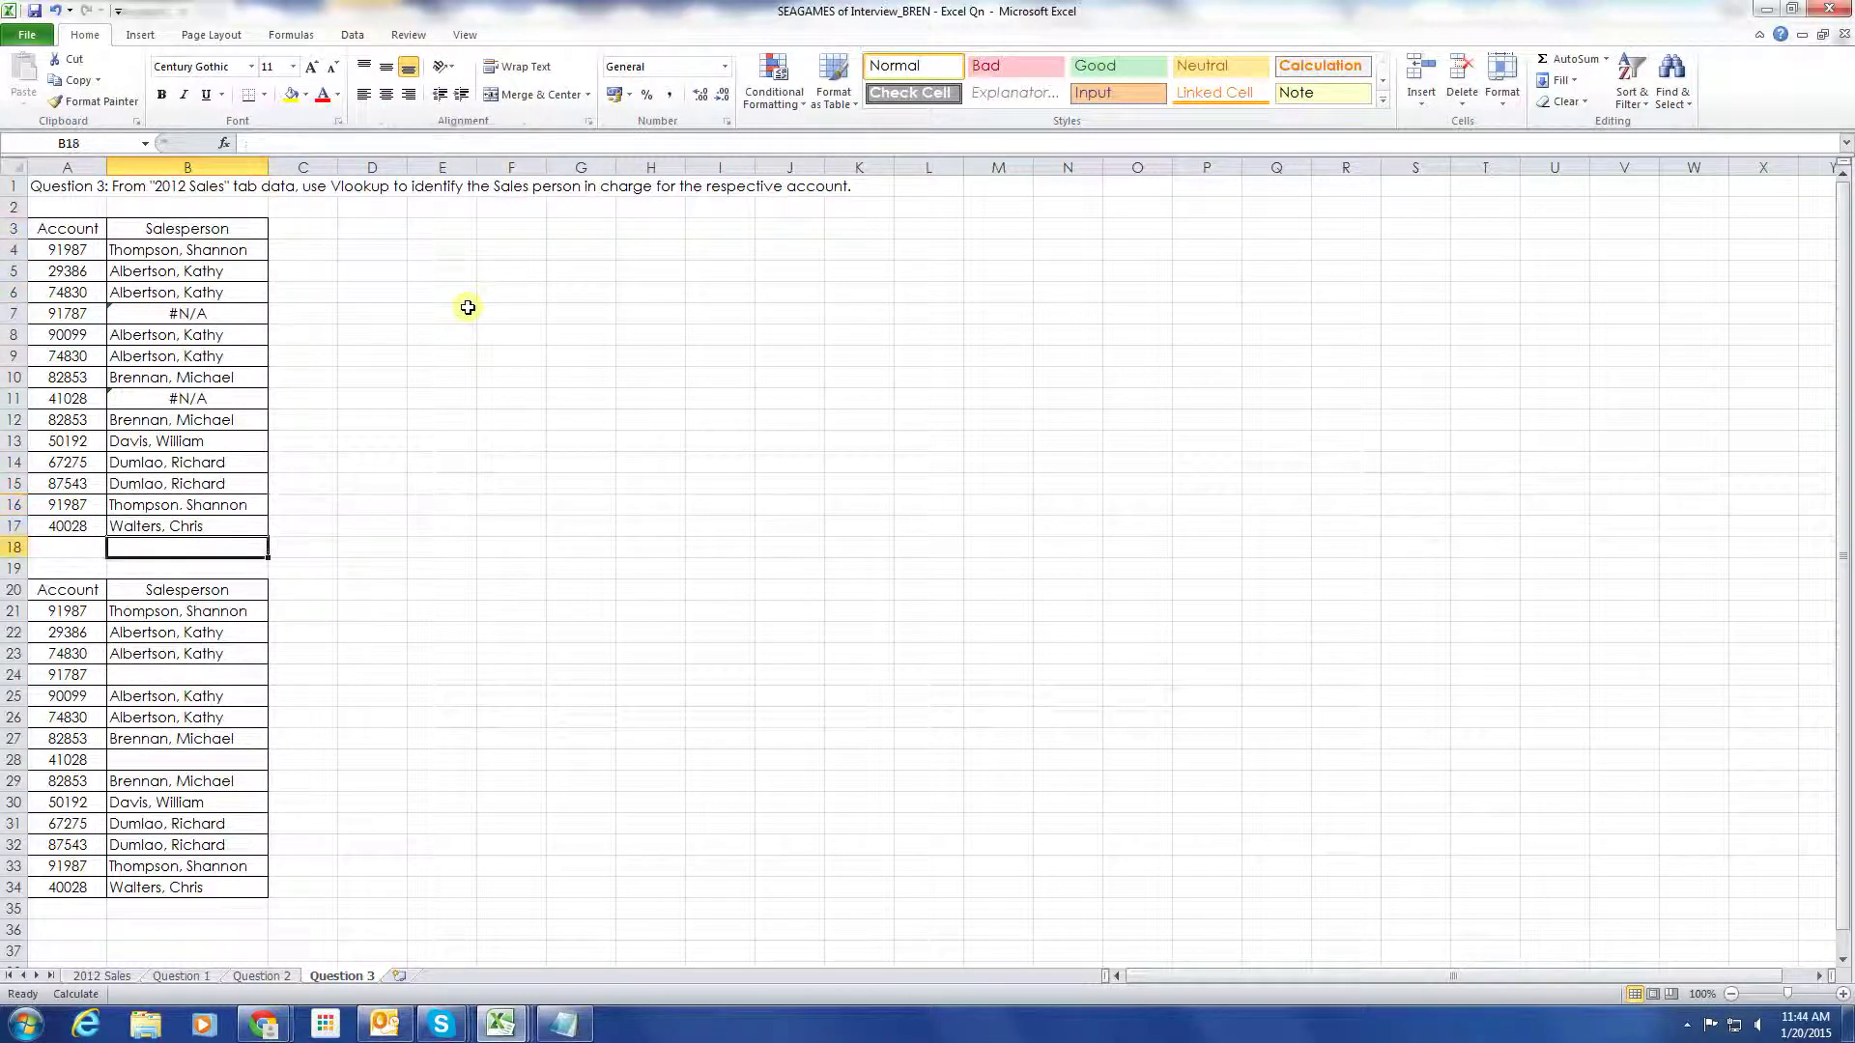
Switch to the Question 2 sheet to view its PivotTable
key("alt+Tab")
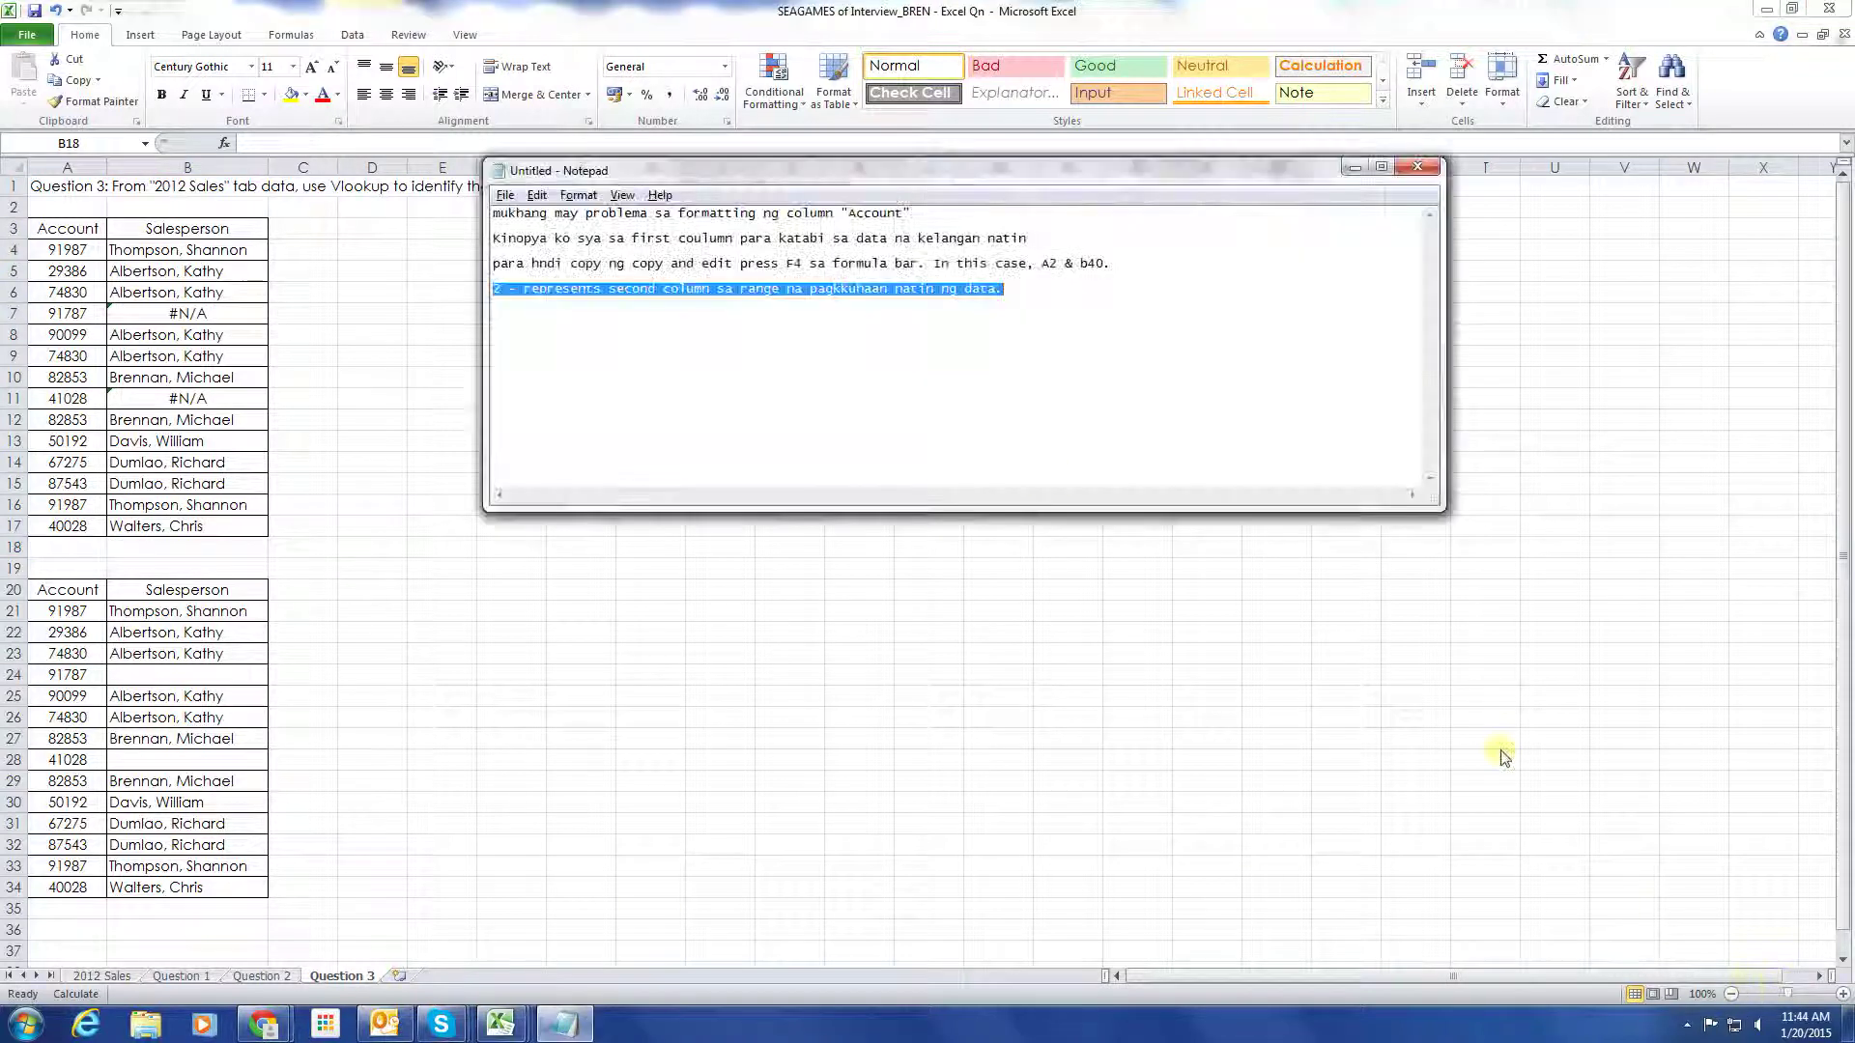
key("alt+Tab")
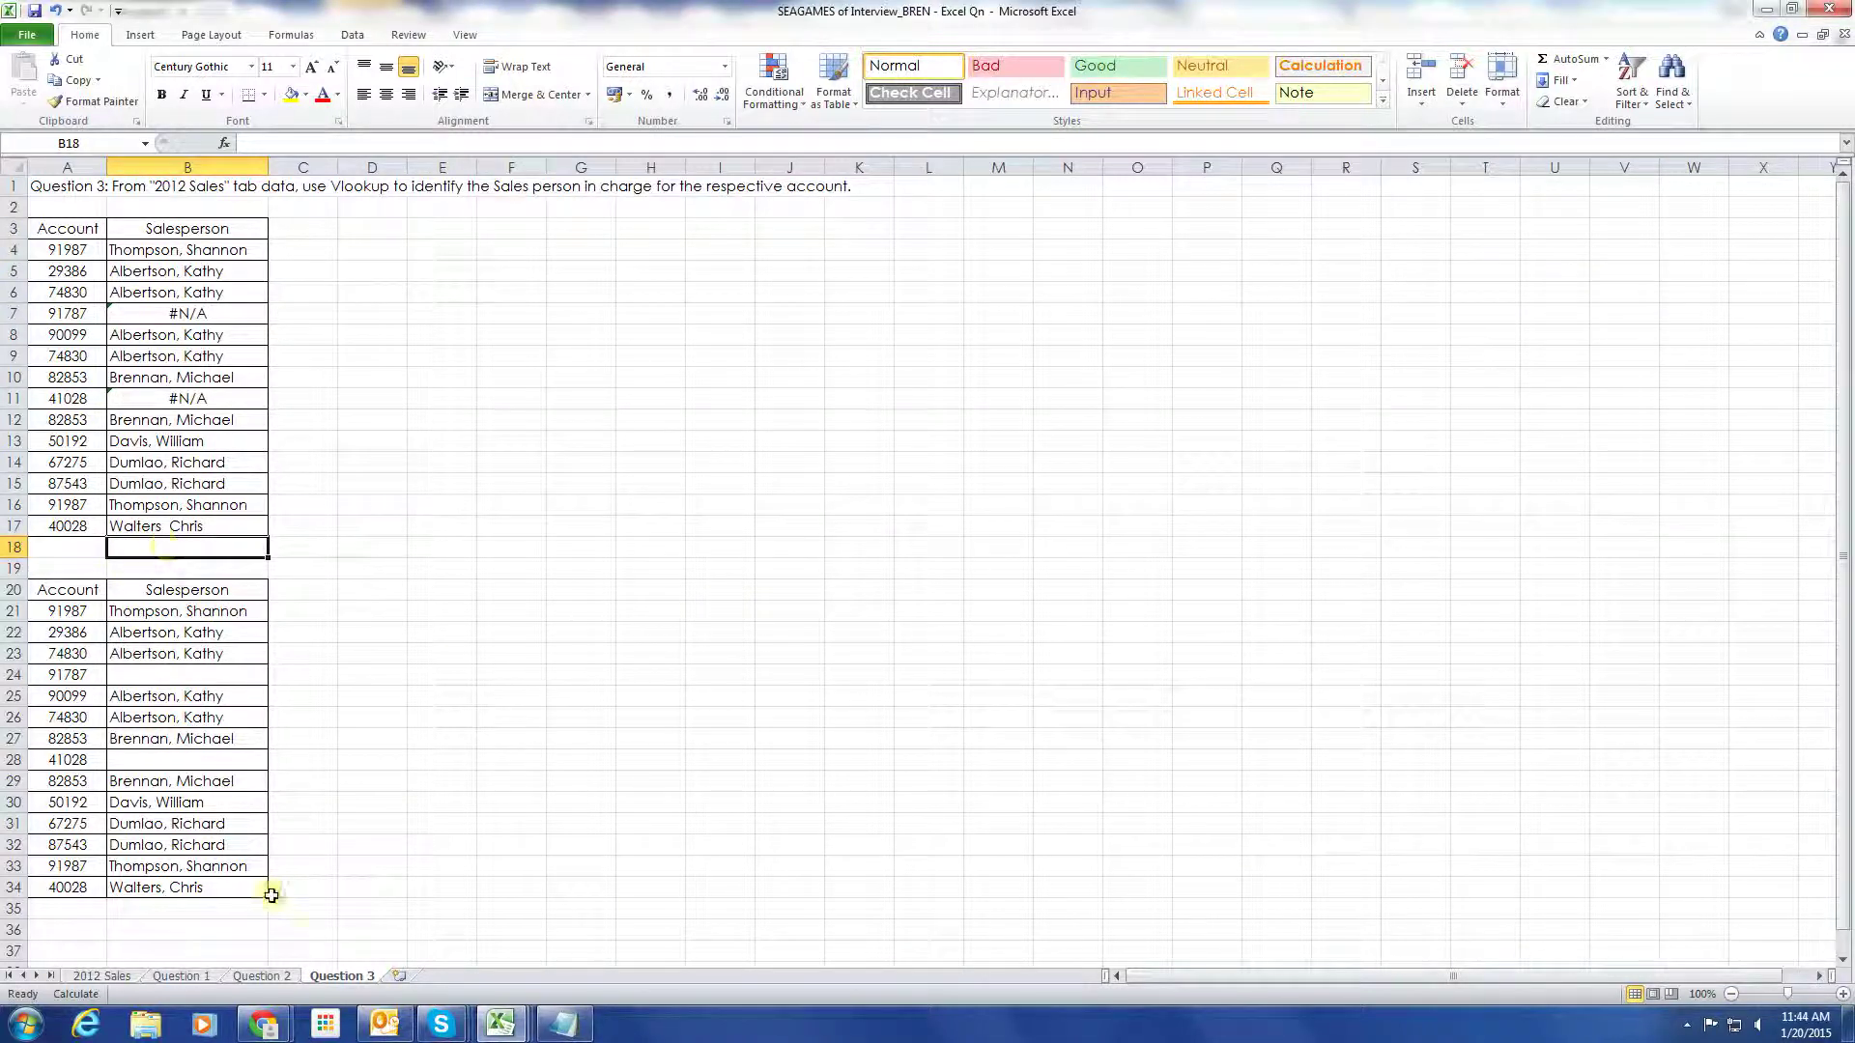
left_click(260, 976)
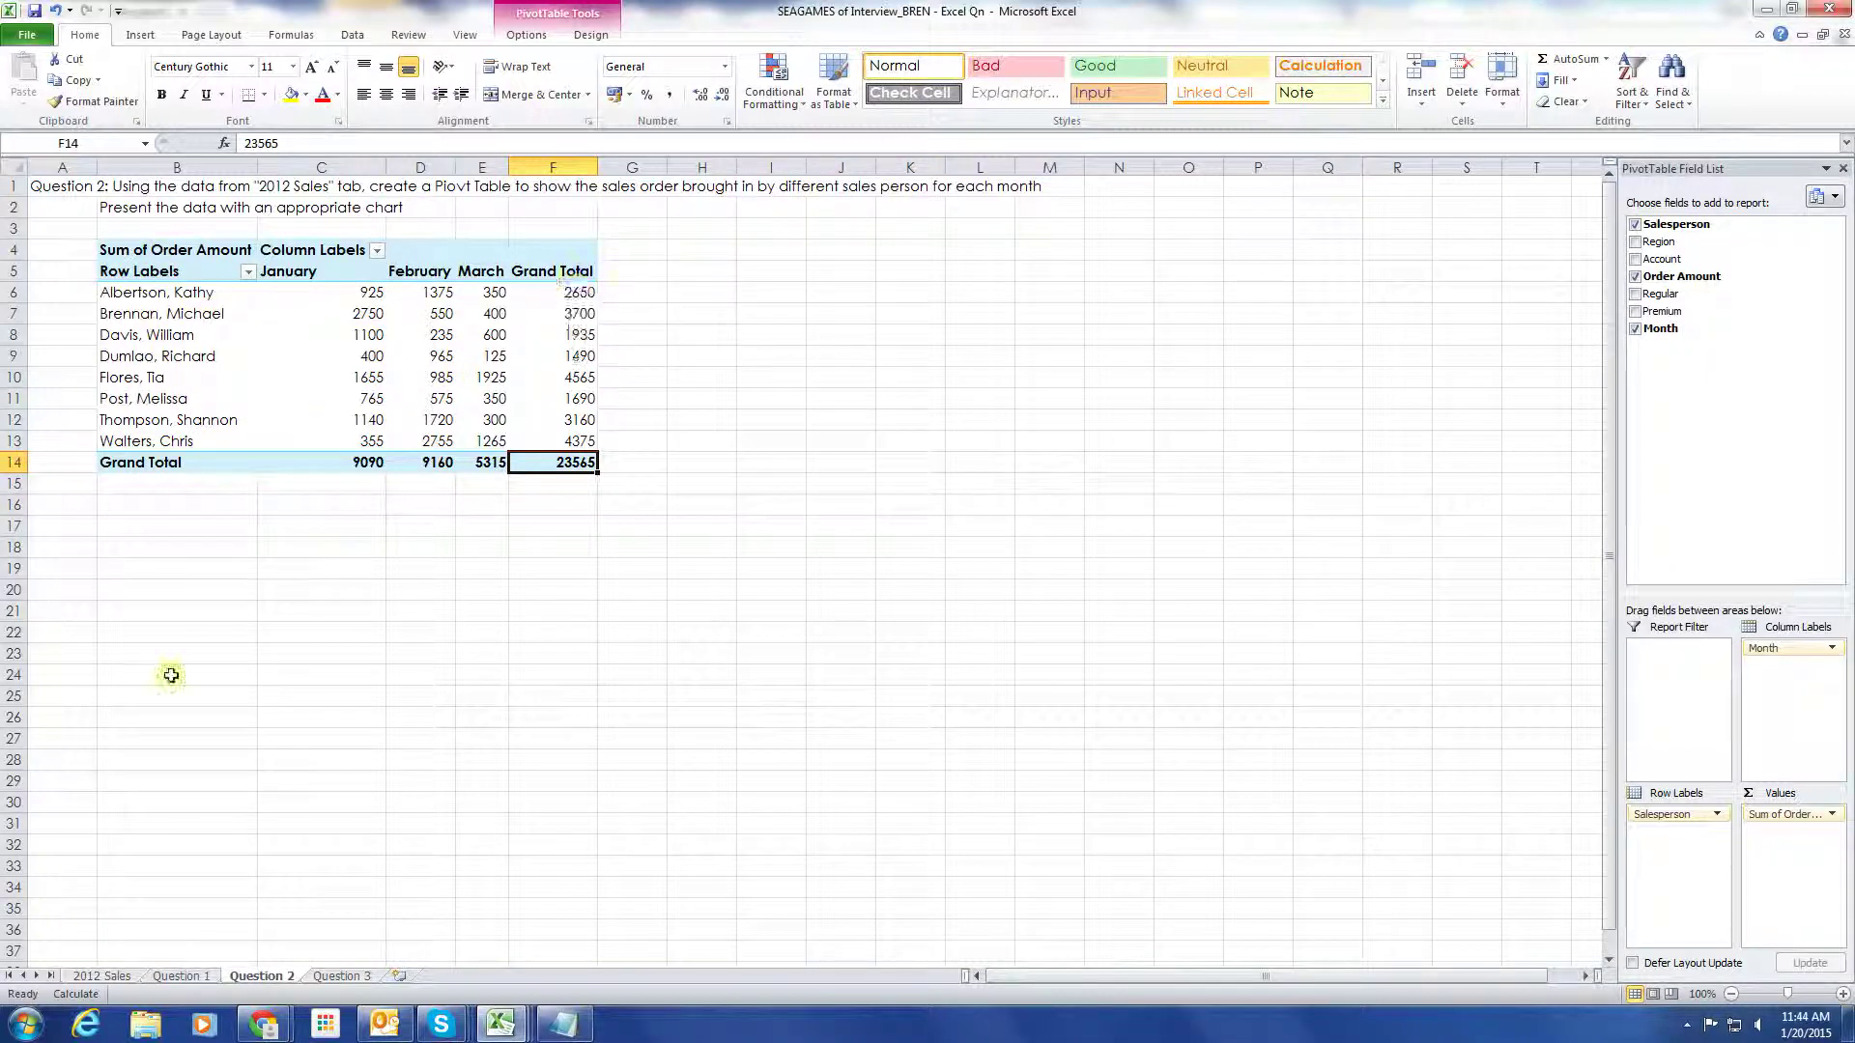
On Question 1, review the SUMIFS formulas in C5, C7, G6 and D5
left_click(182, 975)
left_click(236, 272)
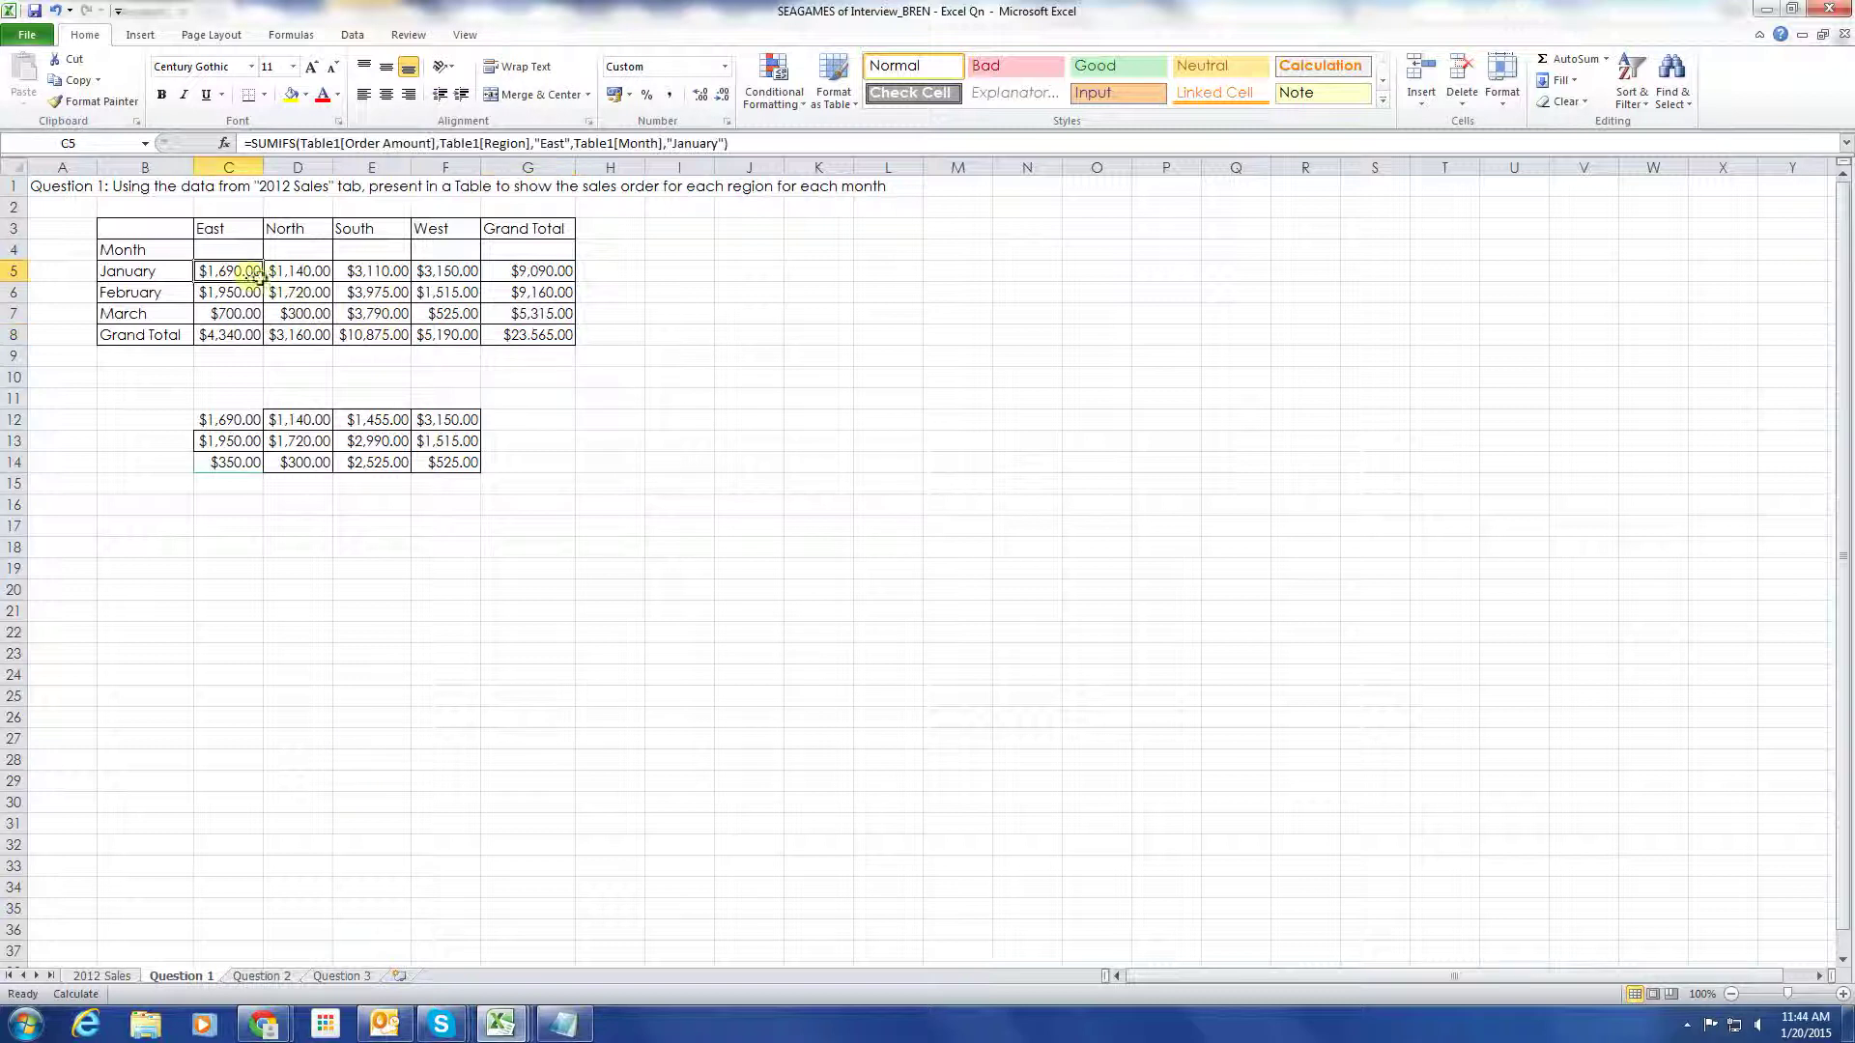
left_click(237, 316)
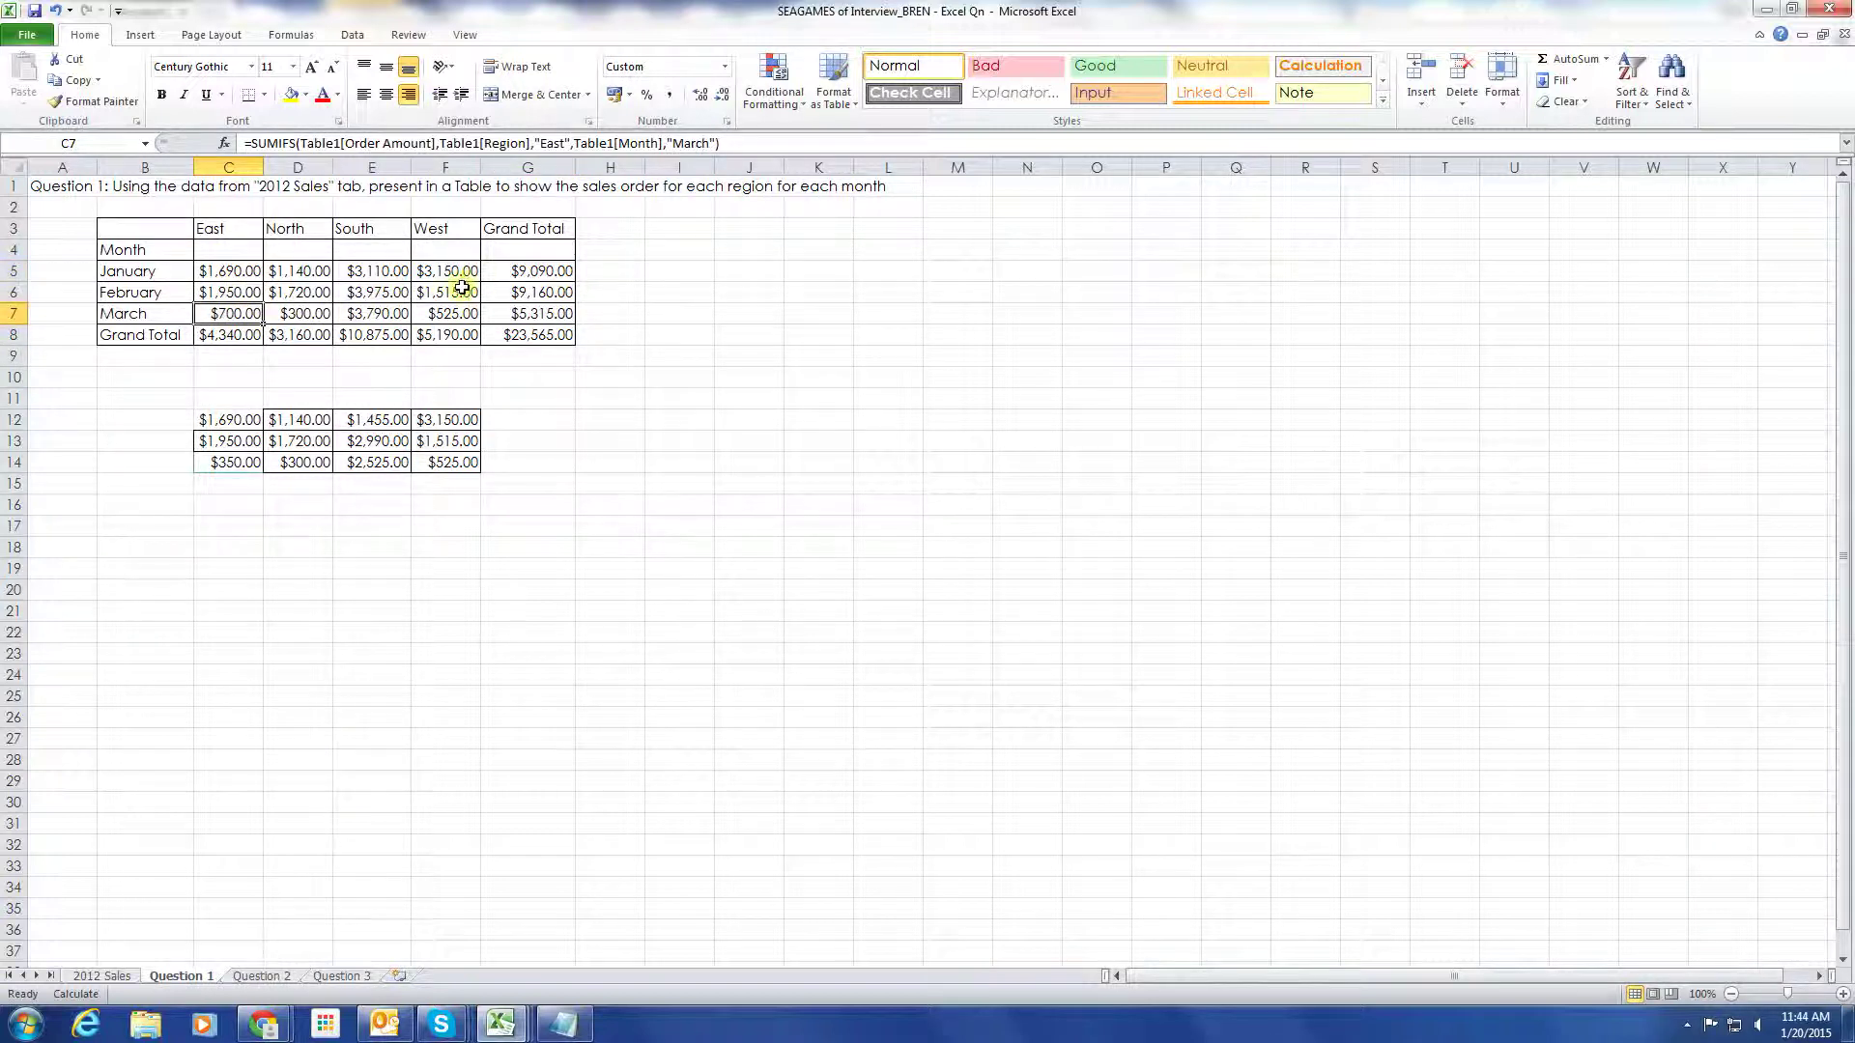
left_click(516, 291)
left_click(299, 272)
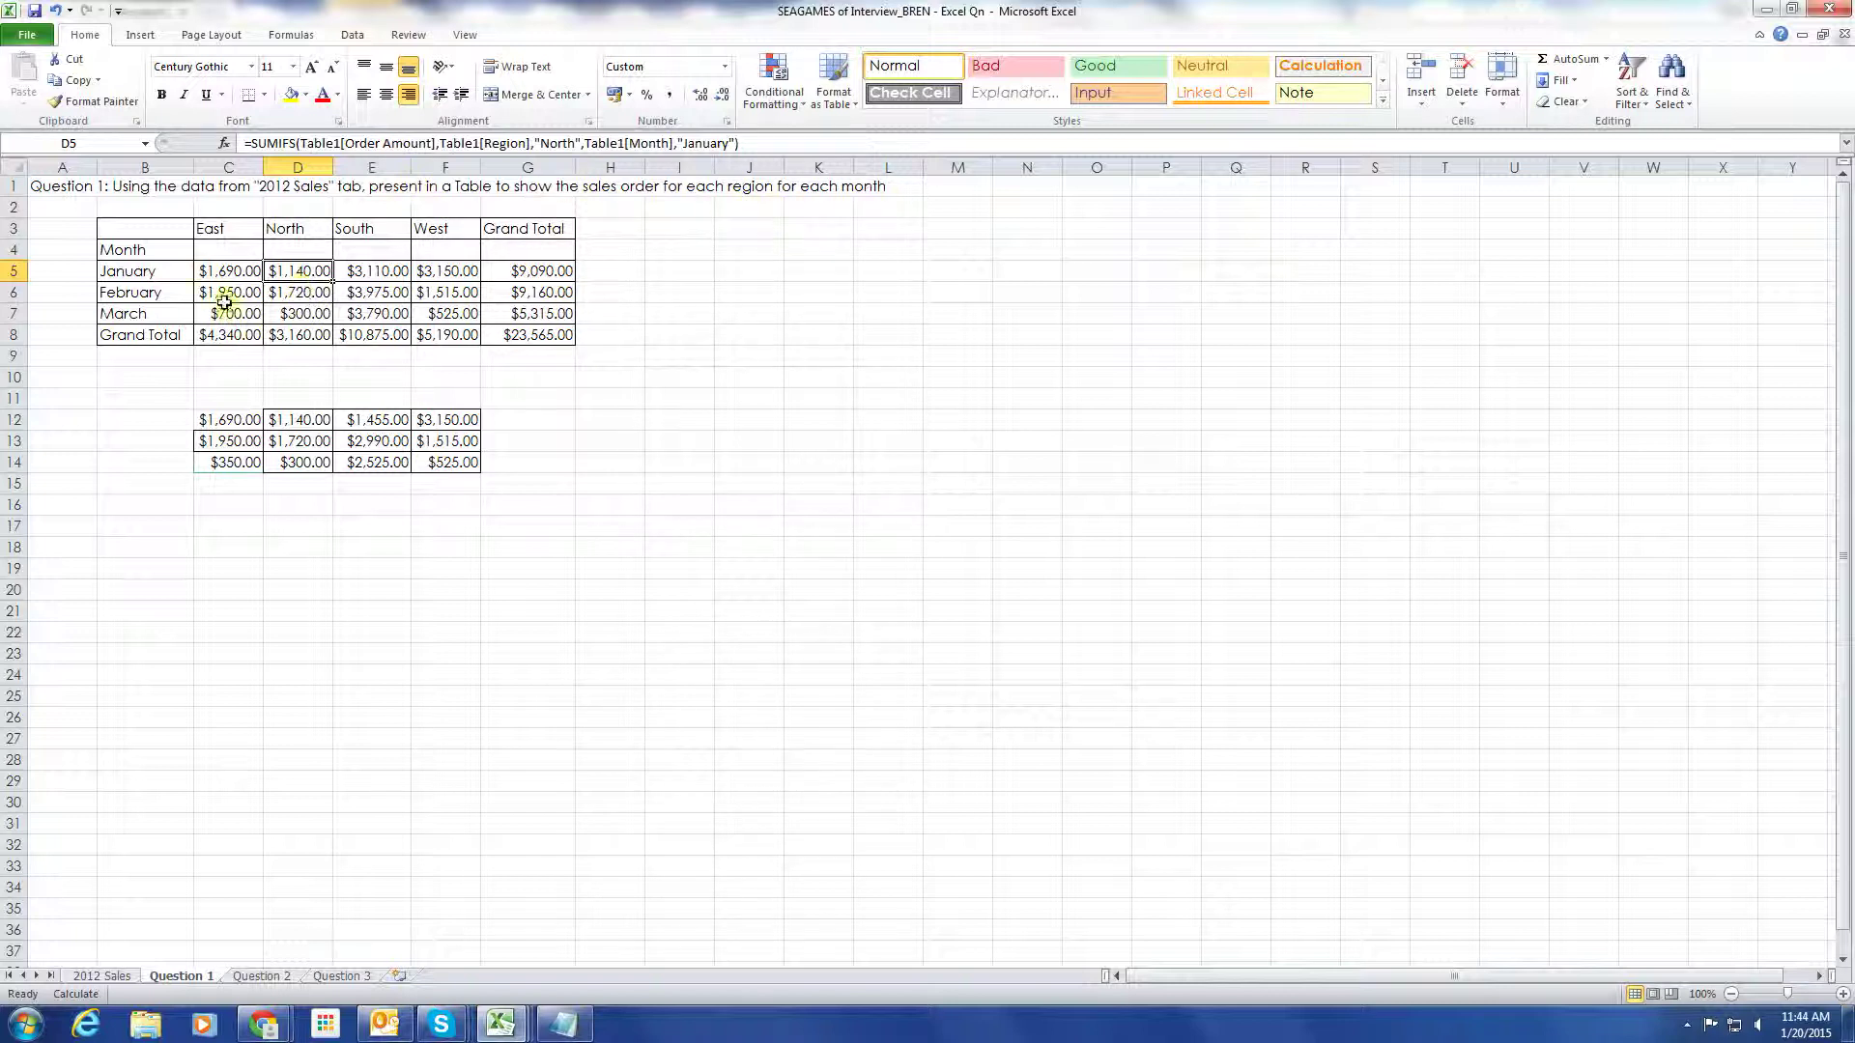
Enter the note "pwede rin sa PIVOT to" in cell B17
left_click(125, 527)
type("pwede rin sa PIVOT to")
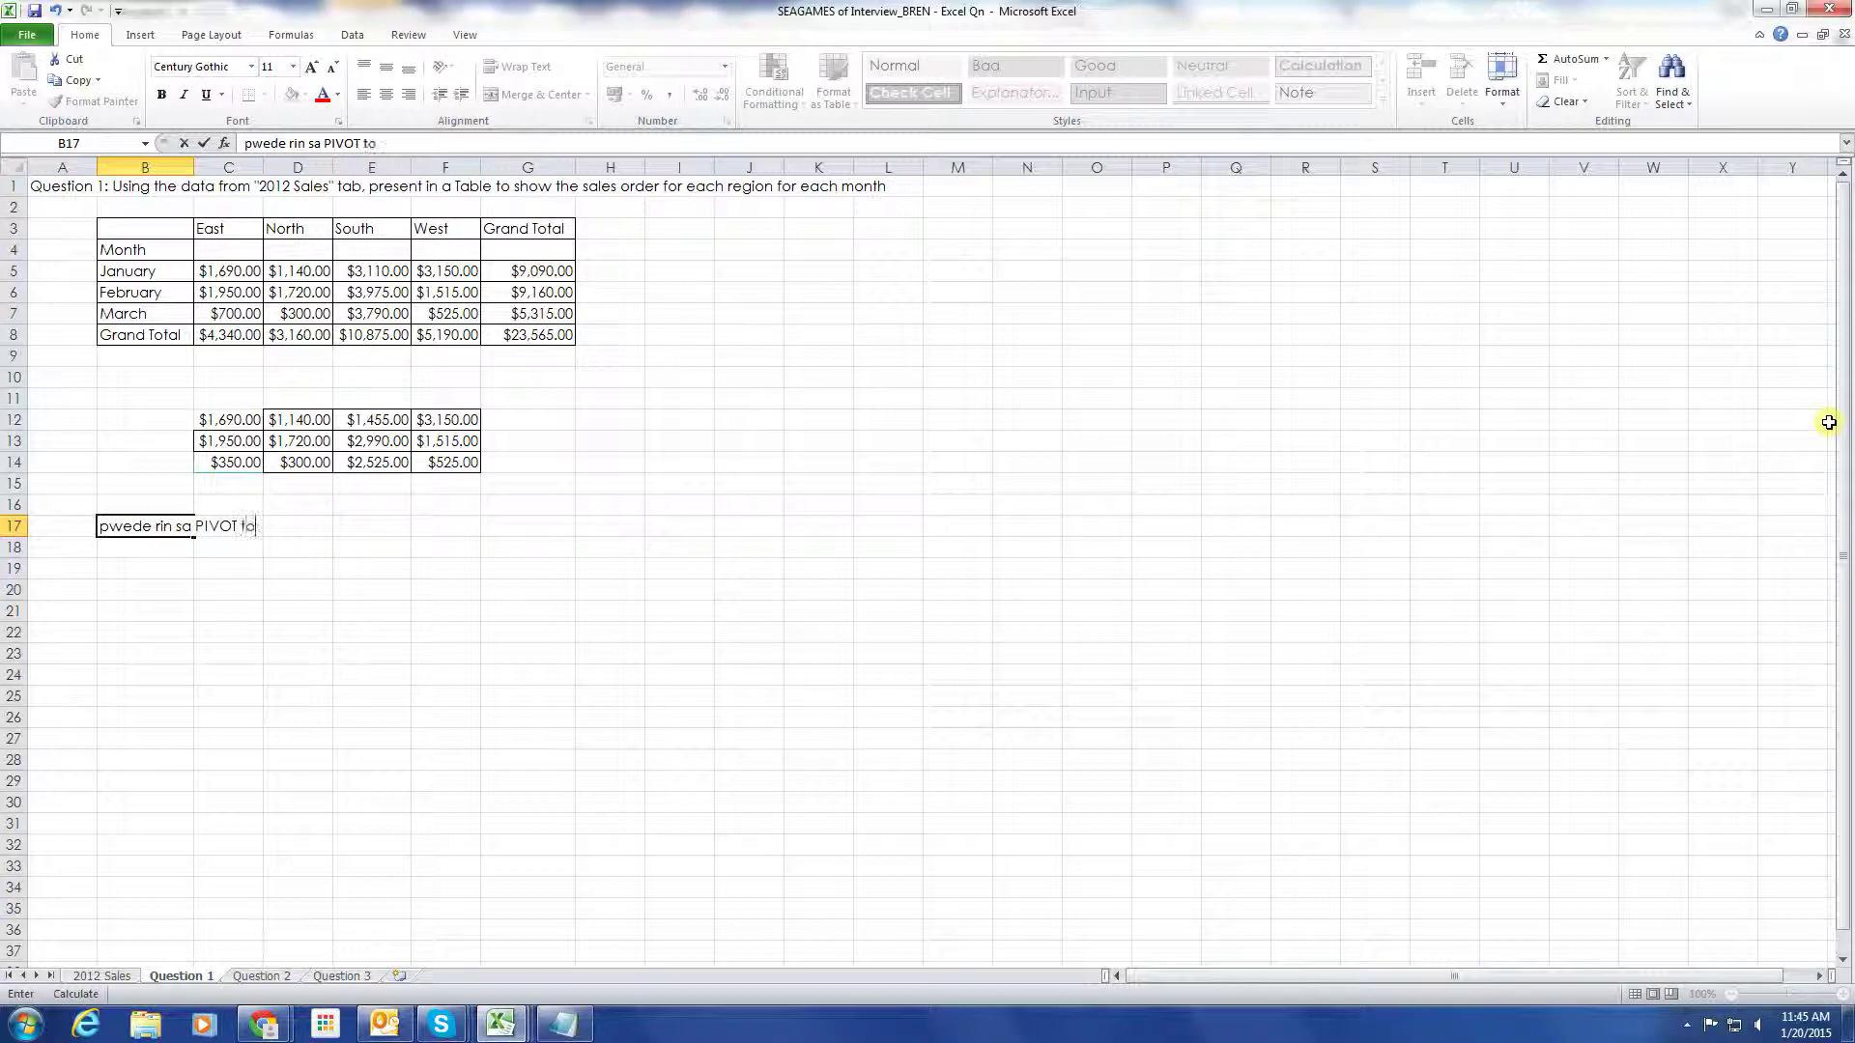
key("Return")
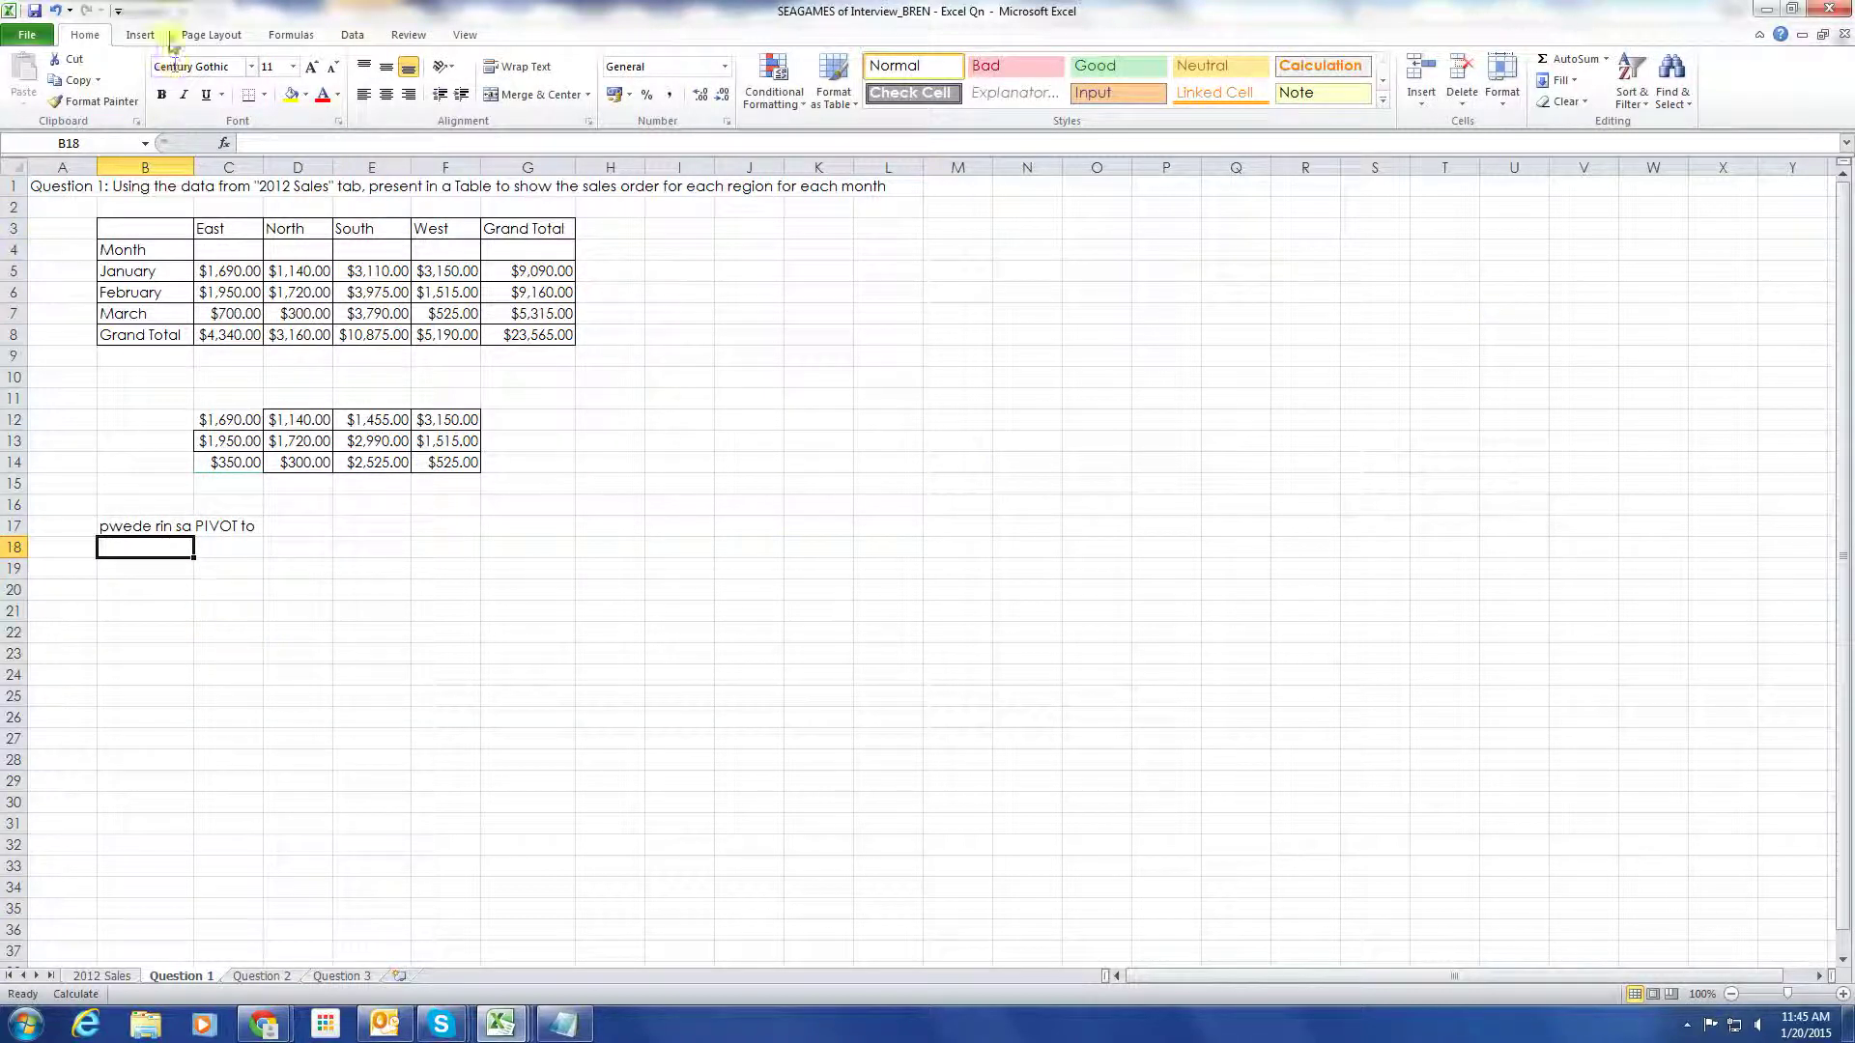
Start a new PivotTable using '2012 Sales'!$A$1:$H$40 as the source range
left_click(140, 35)
left_click(30, 97)
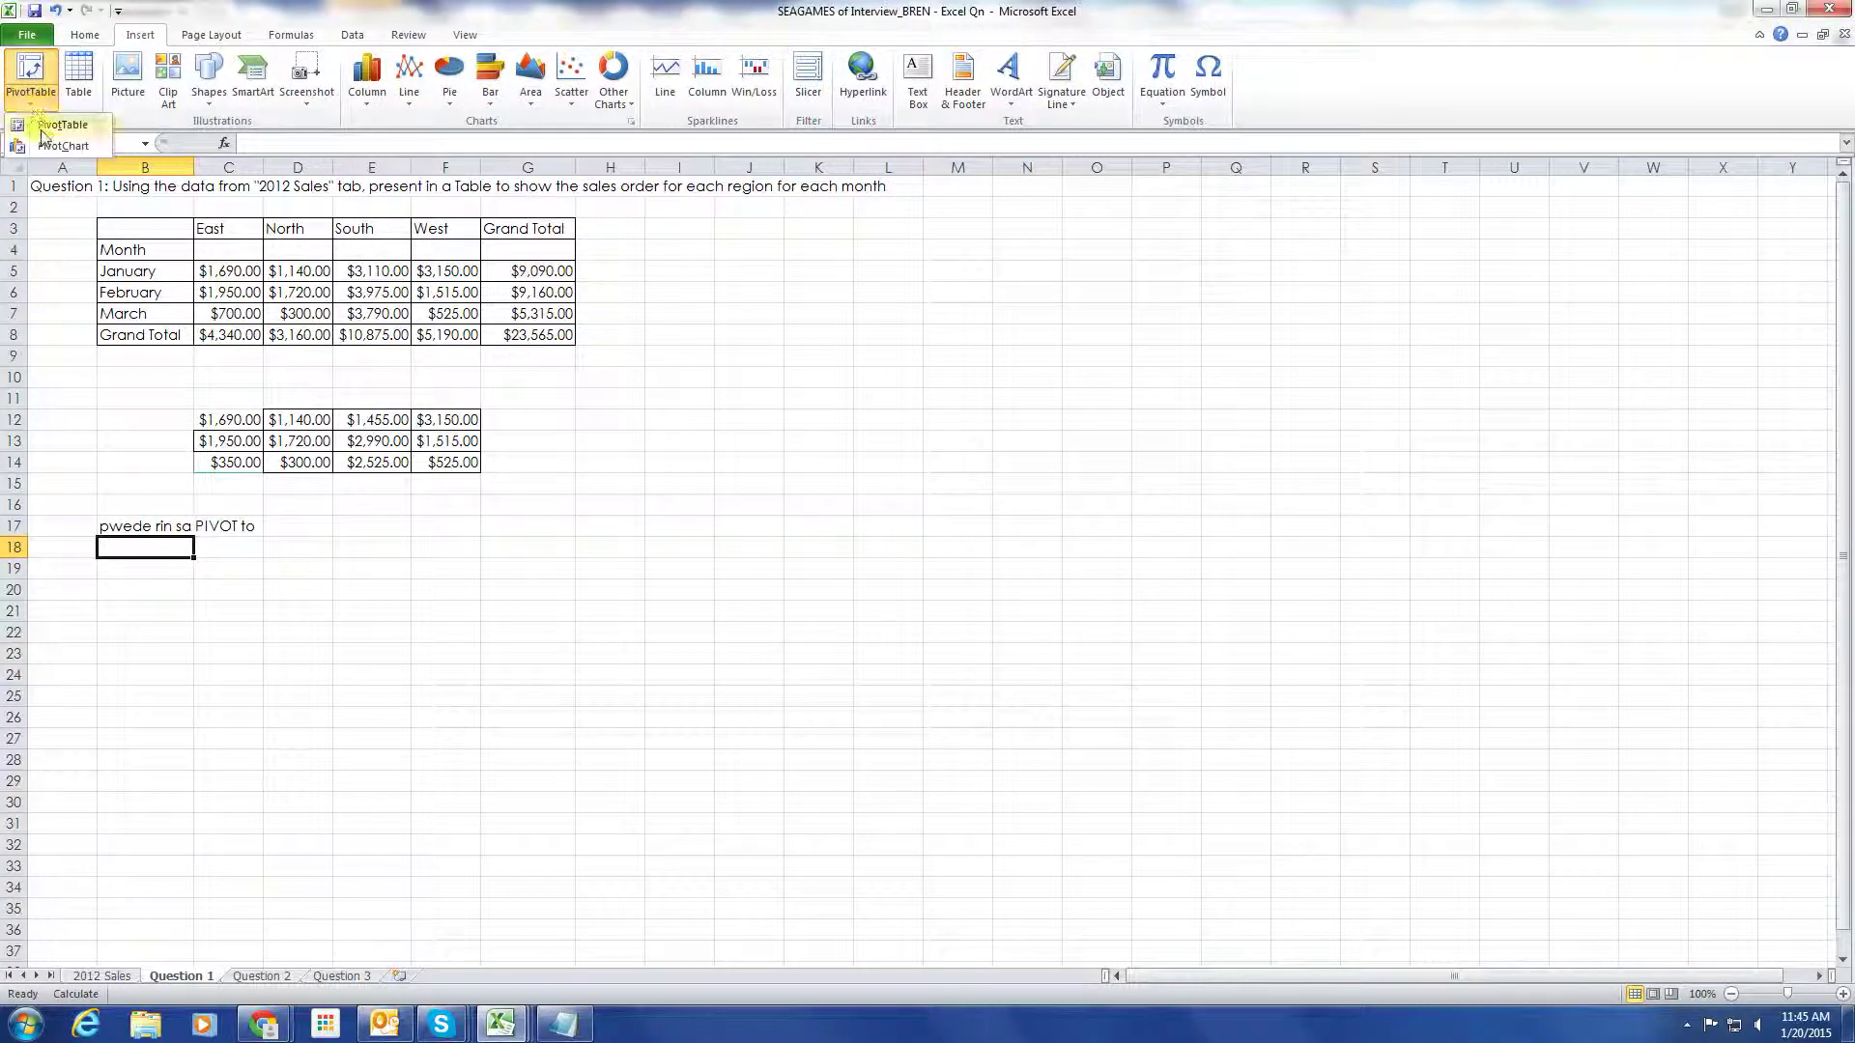
left_click(43, 130)
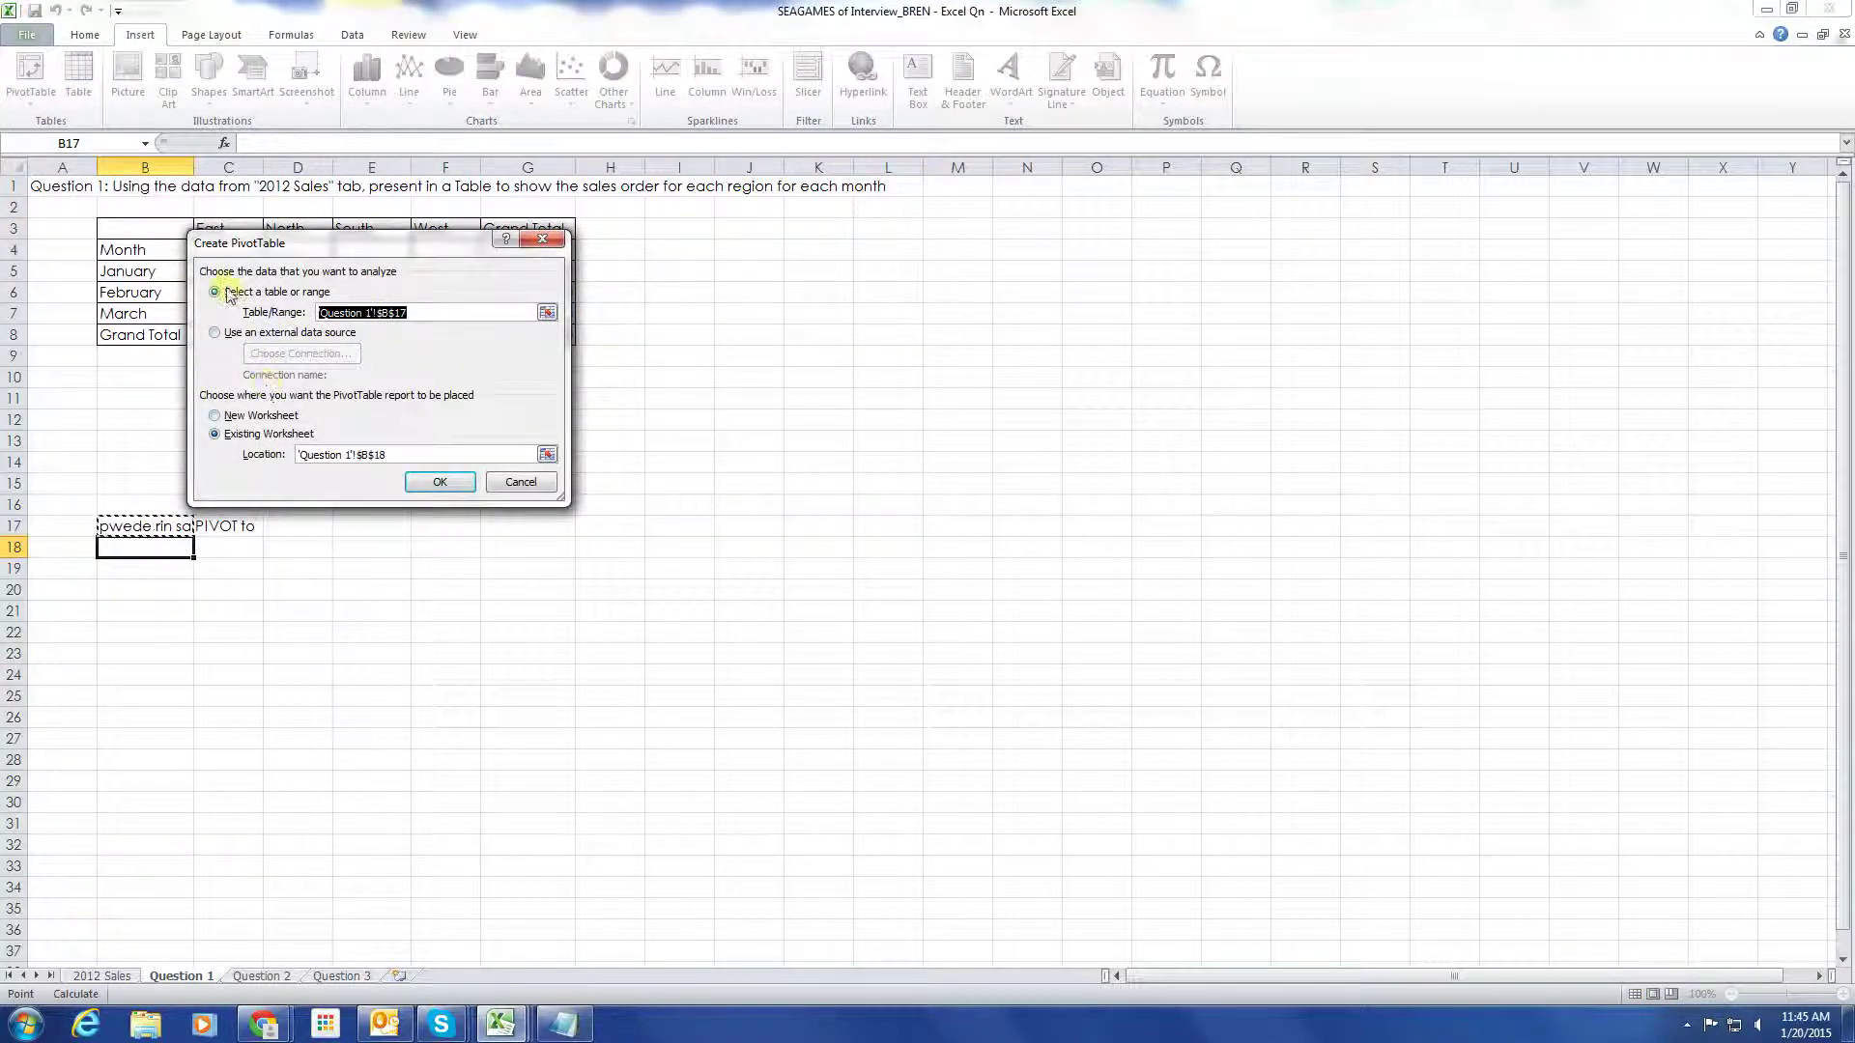
left_click(119, 978)
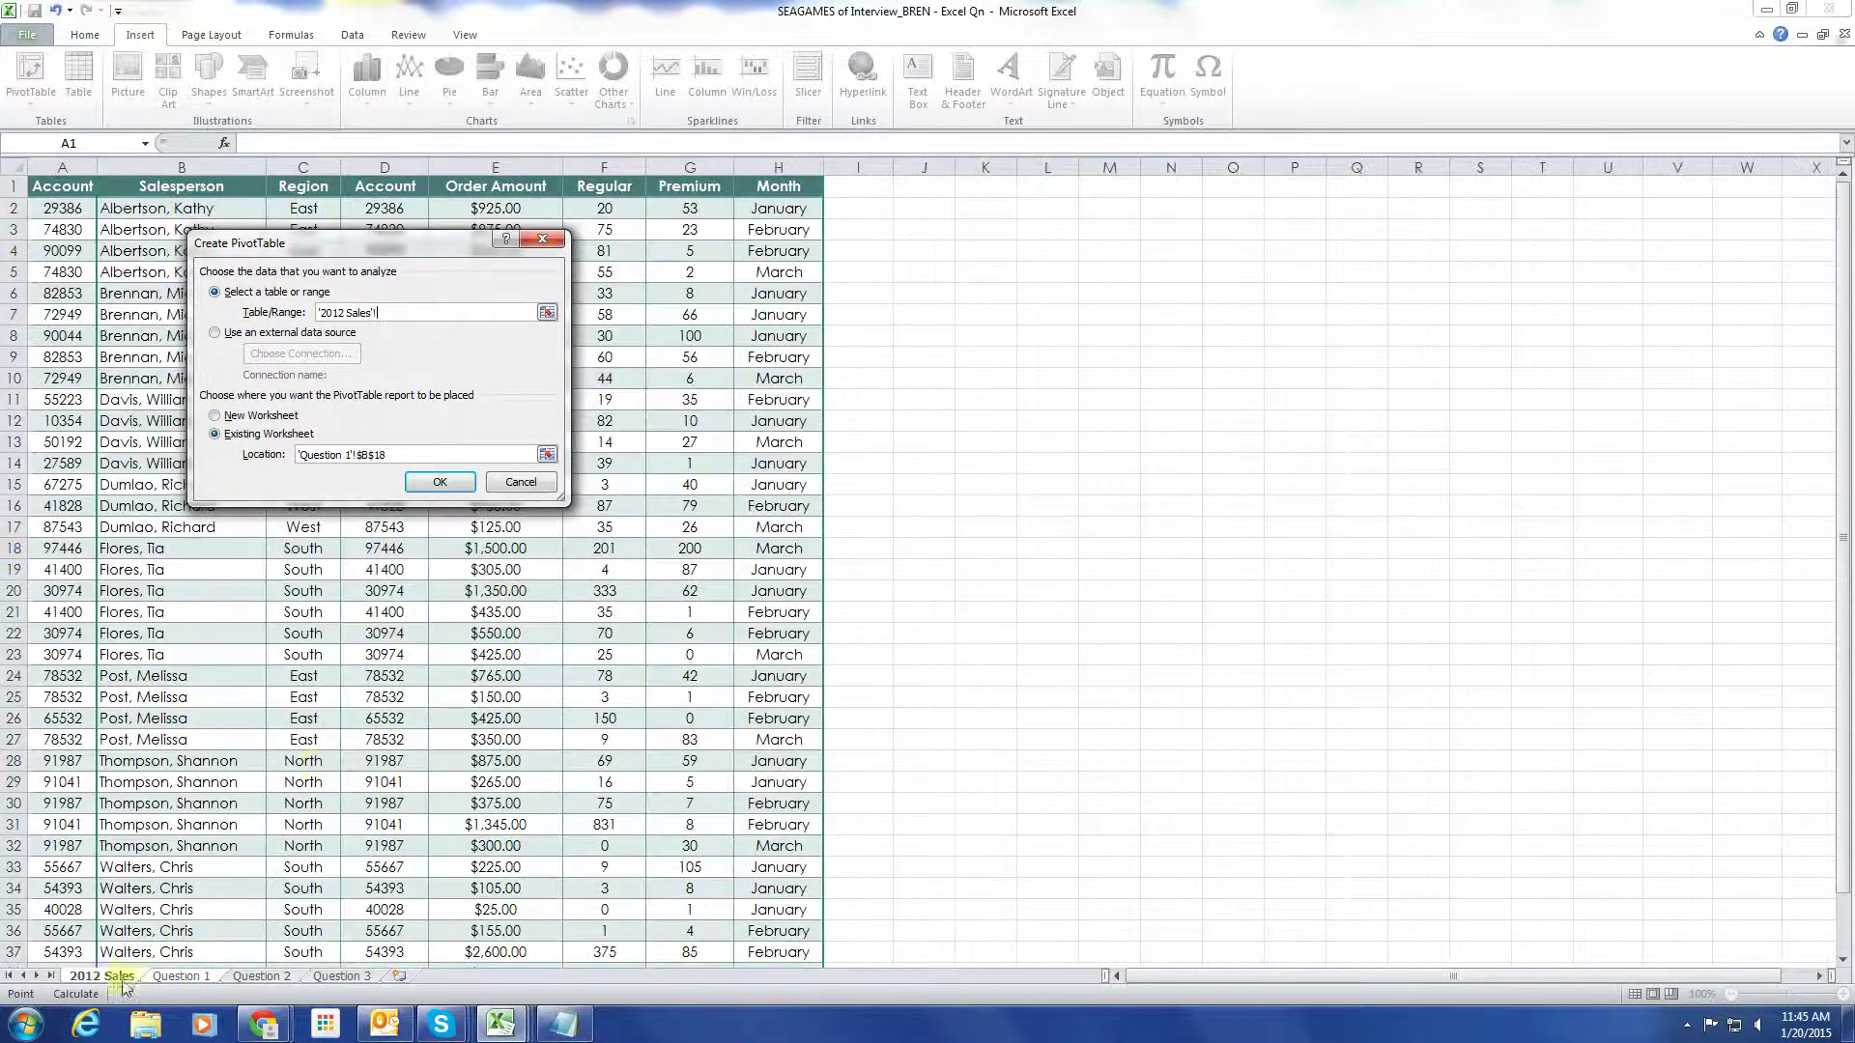
mouse_move(60, 186)
left_mouse_down()
mouse_move(792, 578)
mouse_move(780, 978)
left_mouse_up()
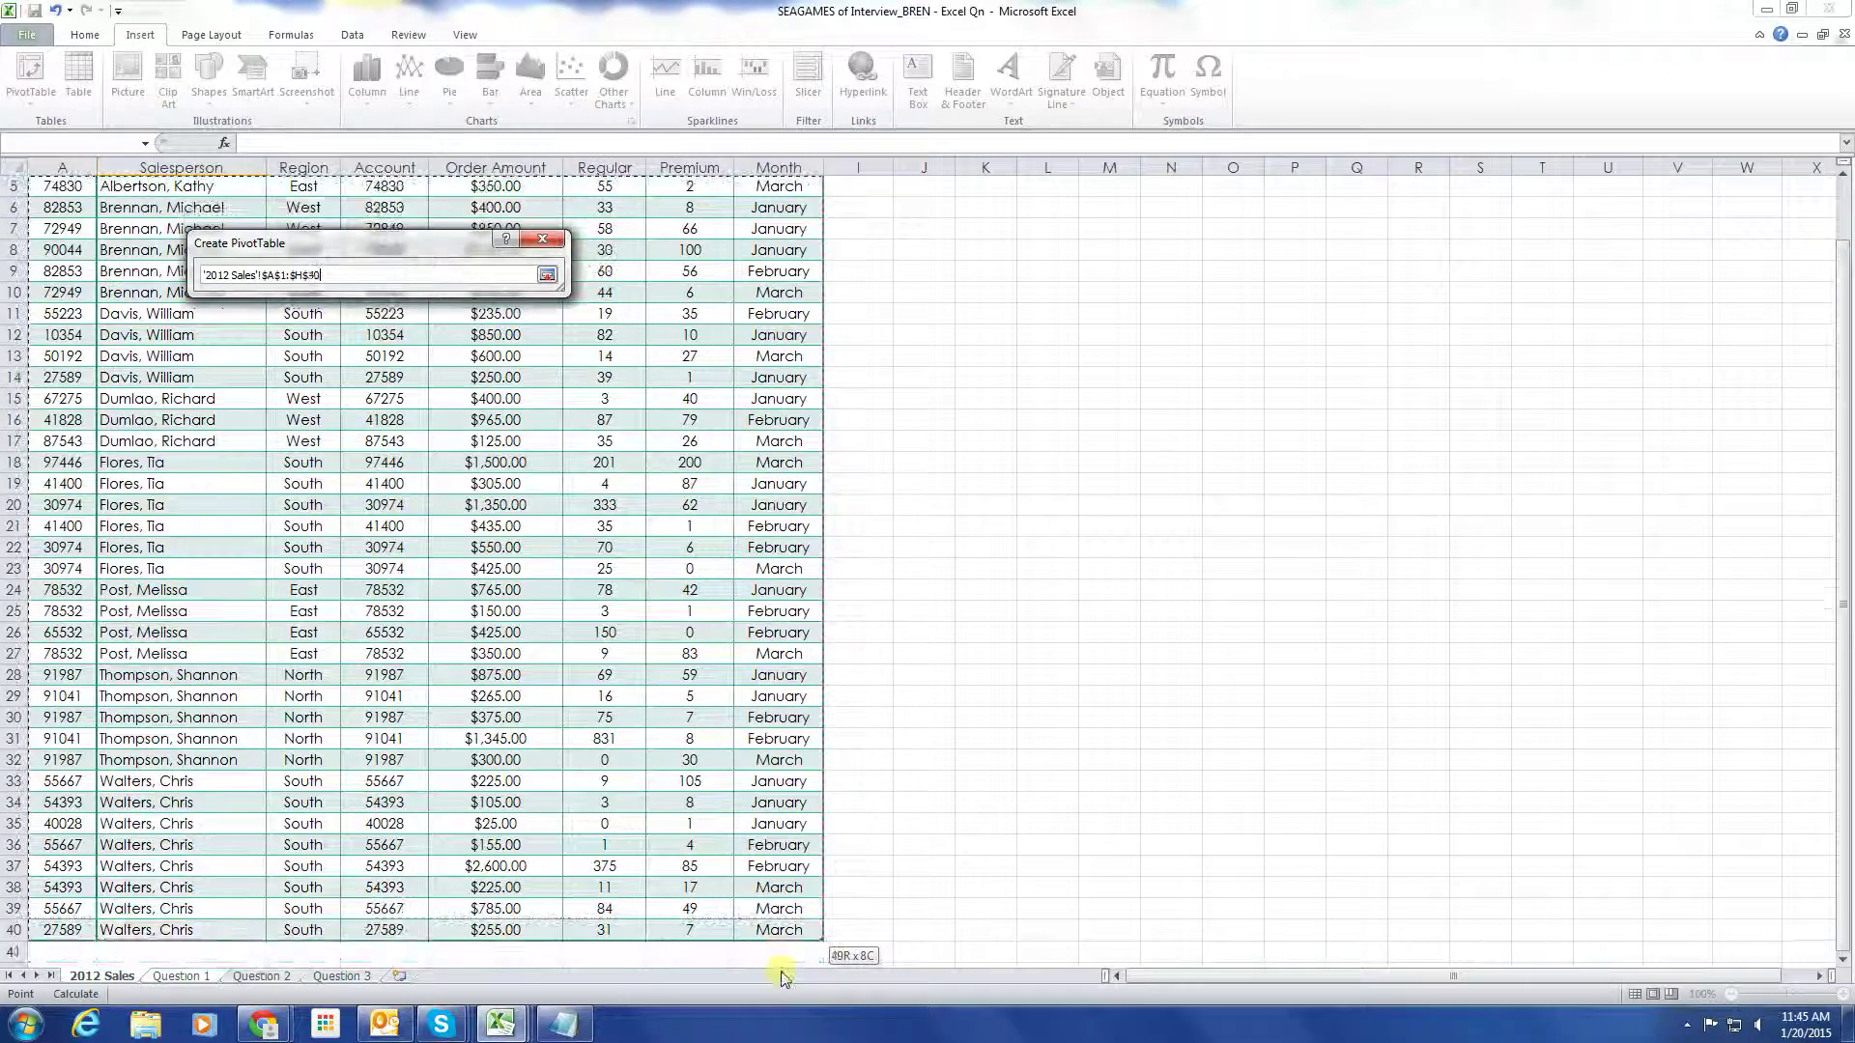
left_click_drag(781, 978, 773, 932)
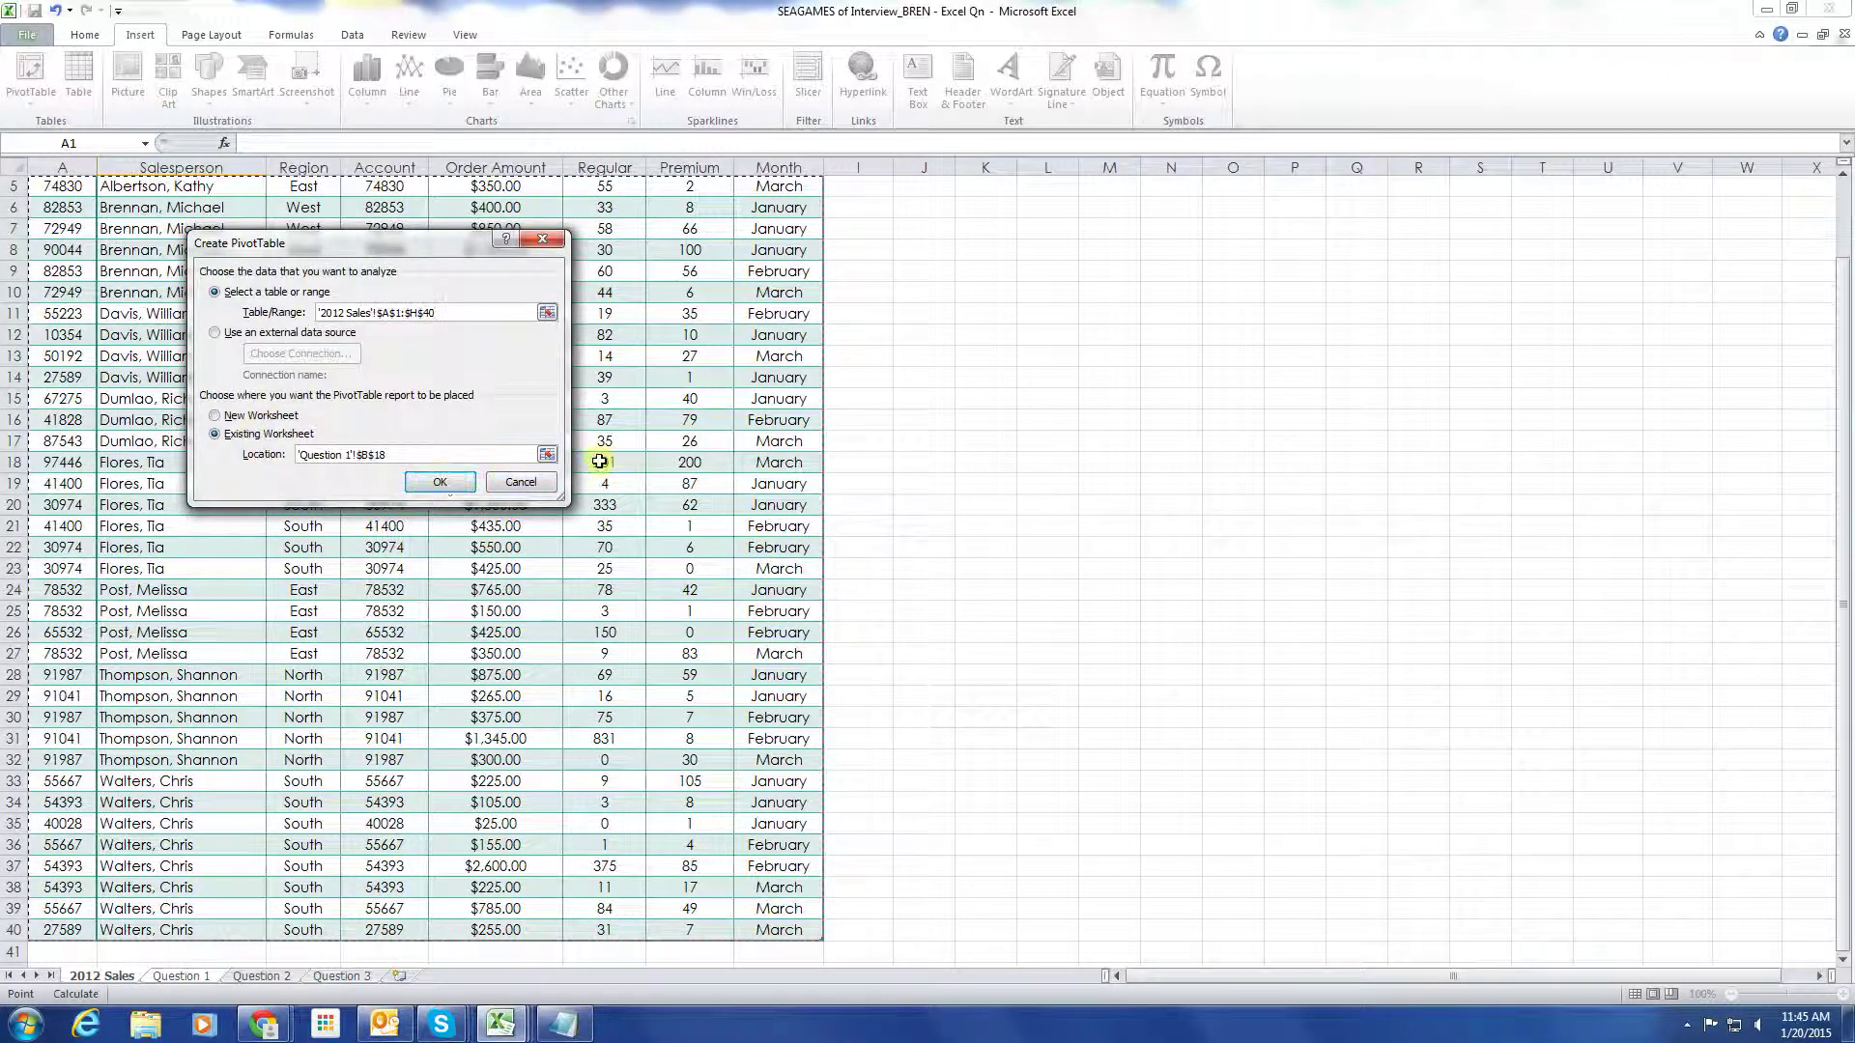
Place the PivotTable on Question 1 at $B$3:$G$8 and confirm
left_click(518, 454)
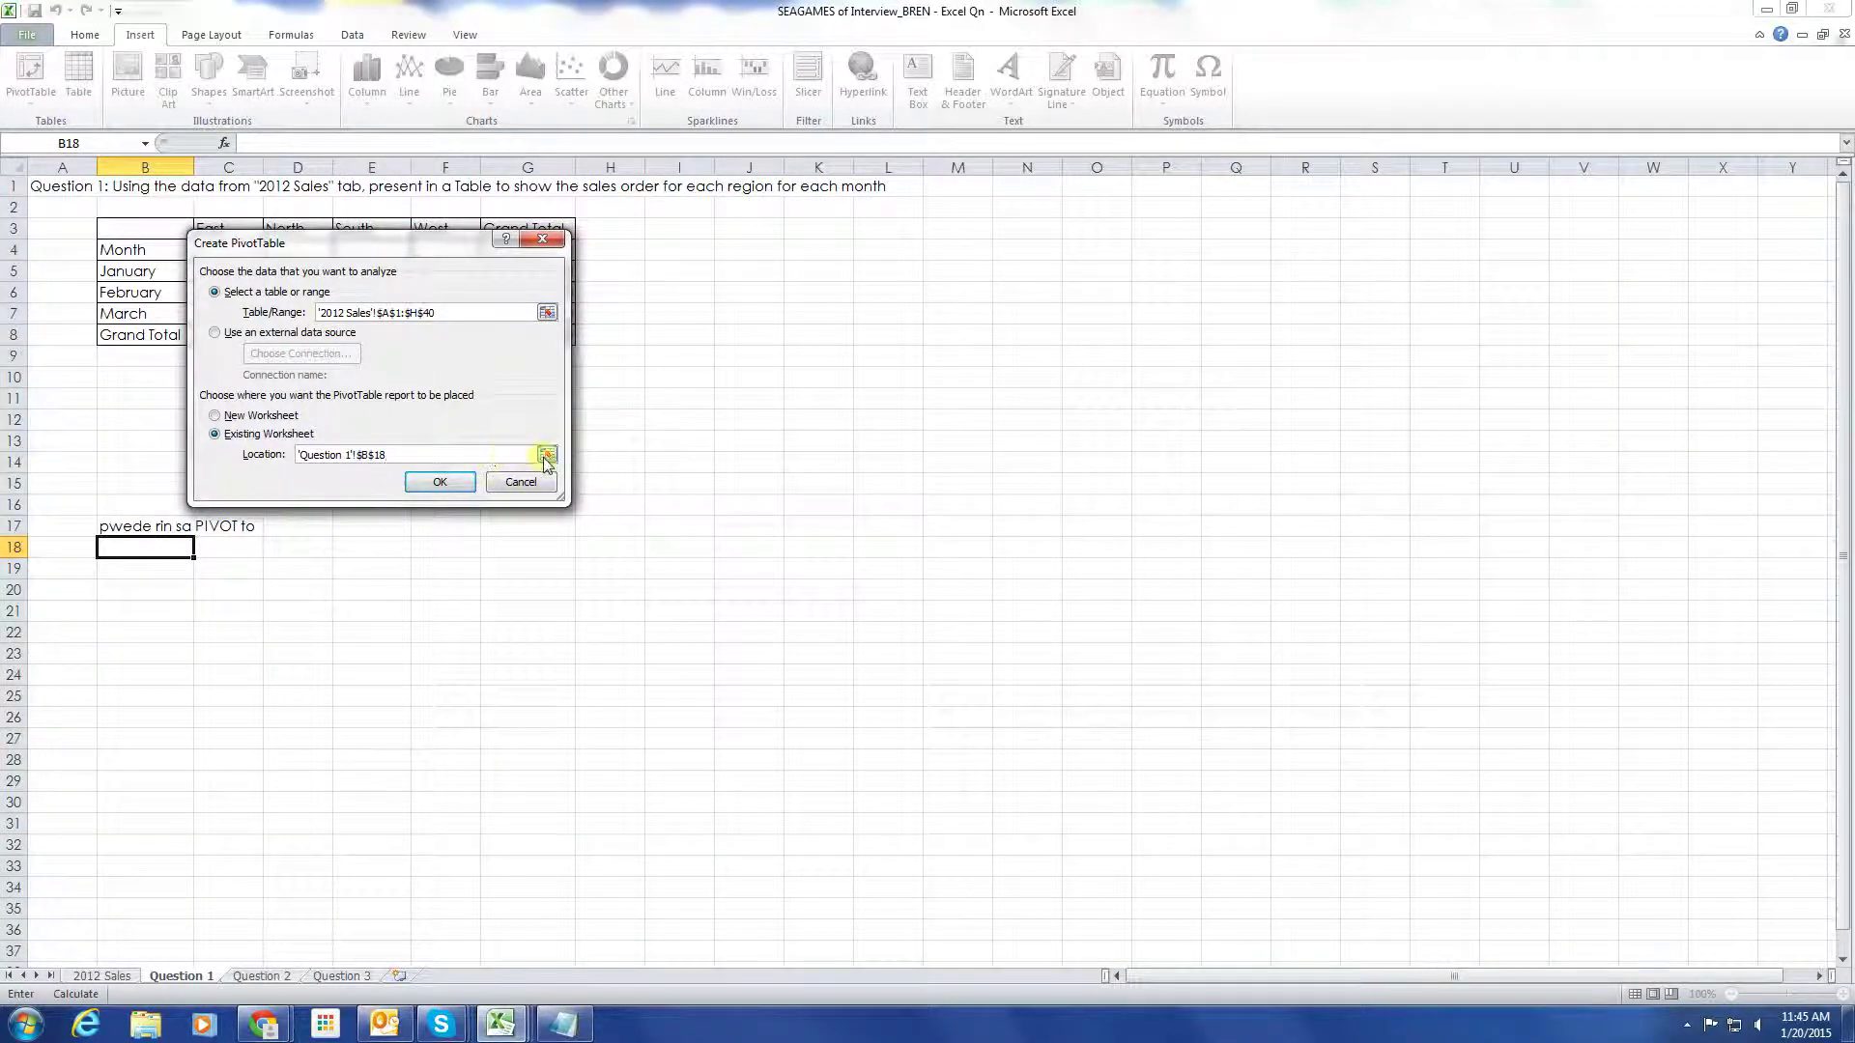
left_click(547, 454)
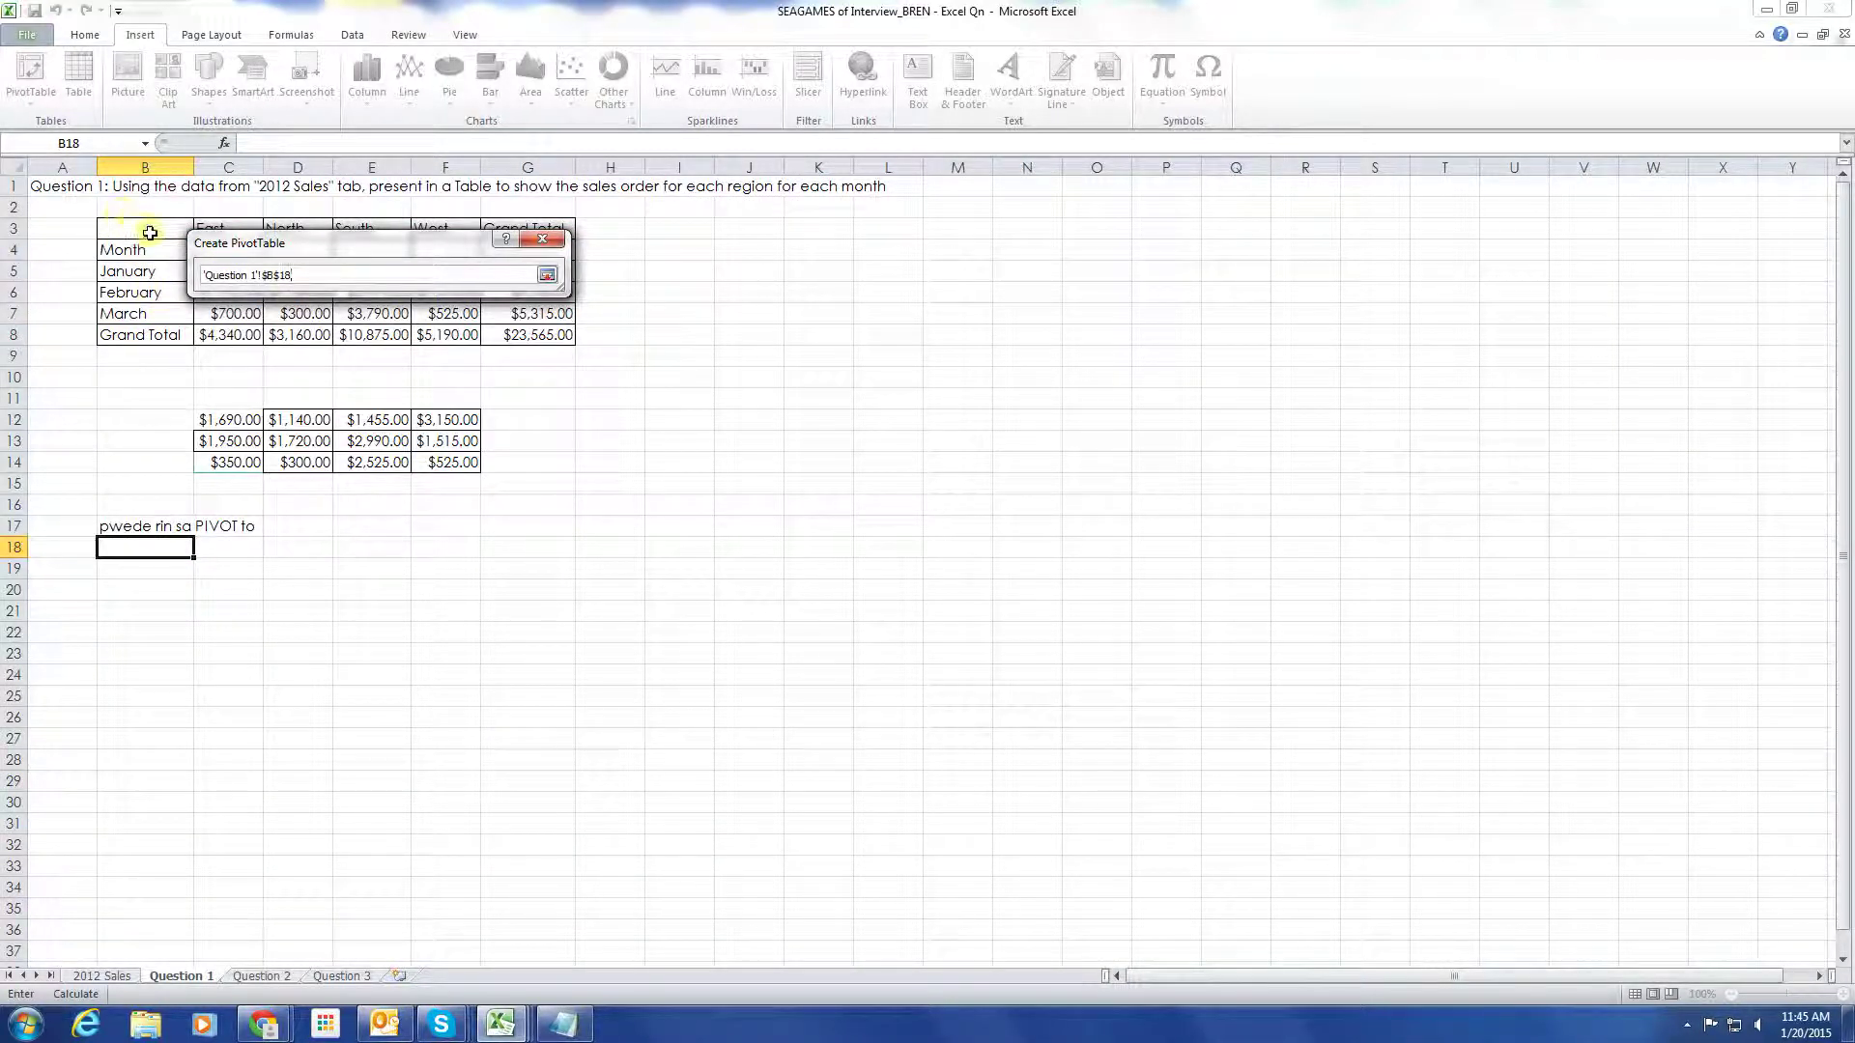
left_click_drag(125, 229, 536, 337)
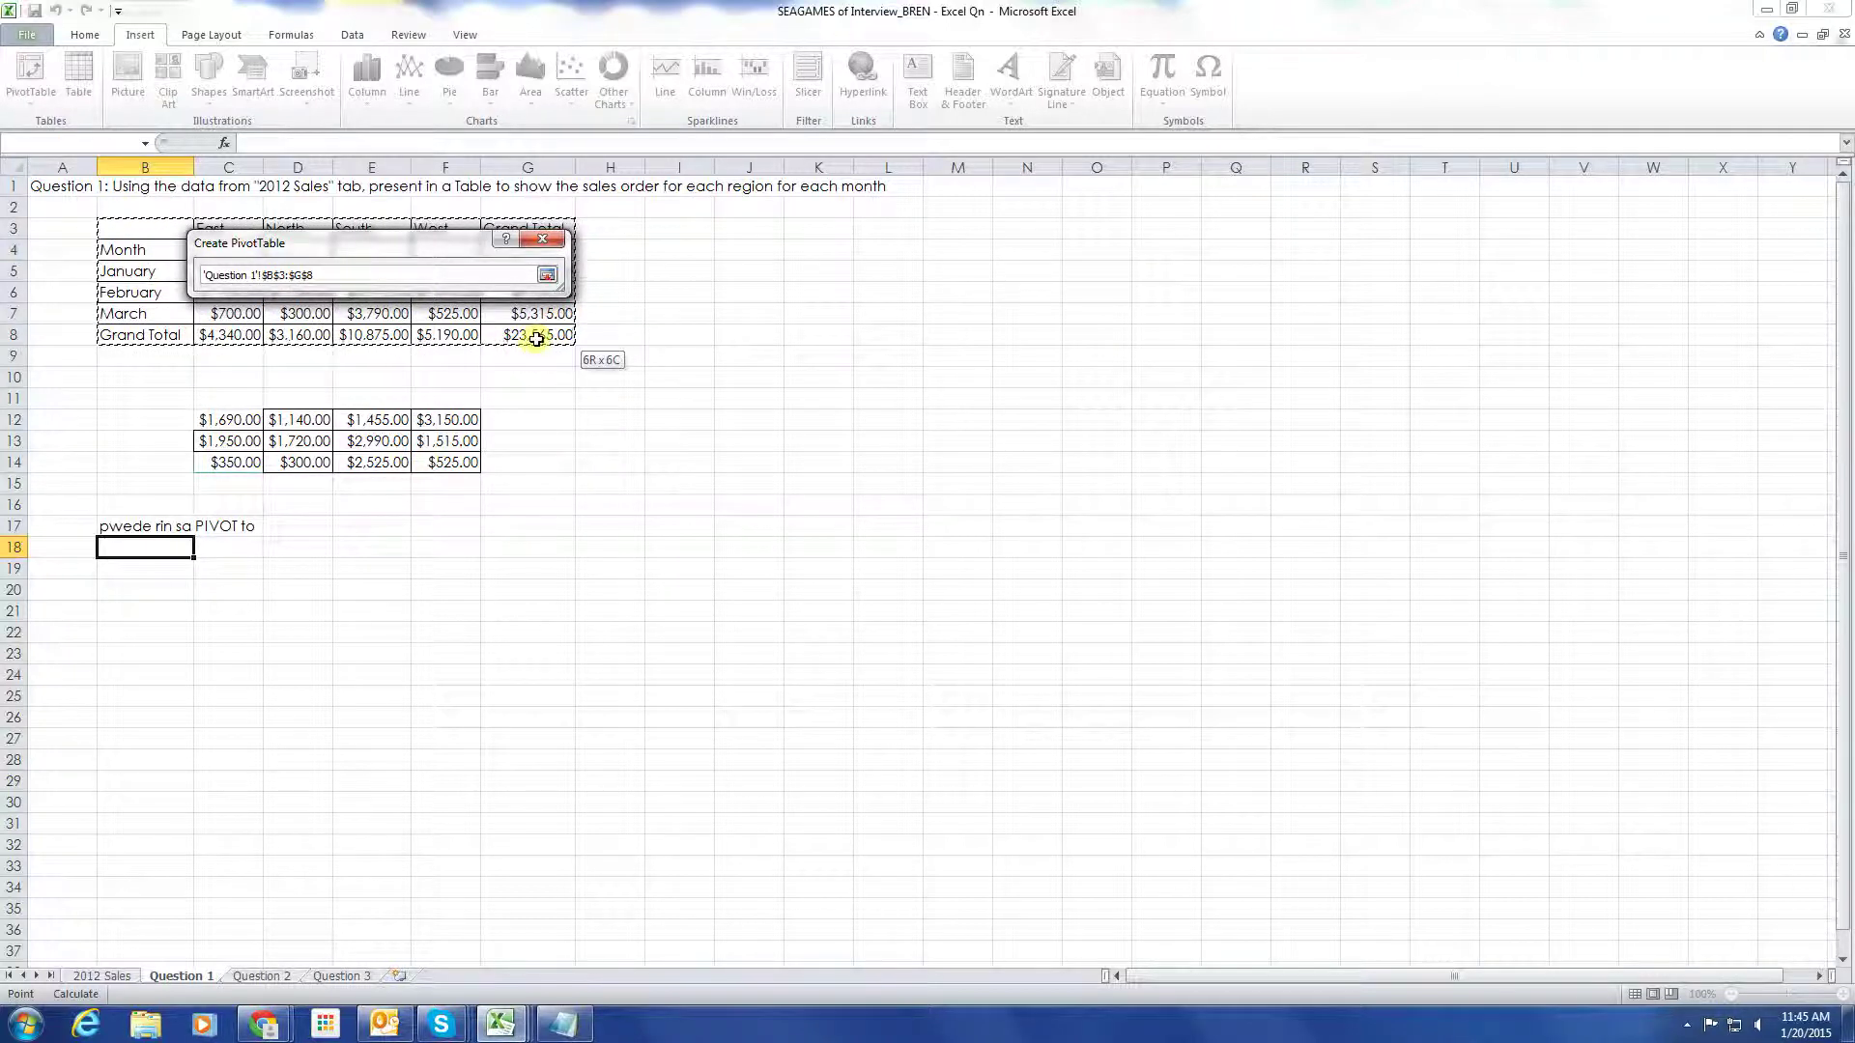
left_click(547, 276)
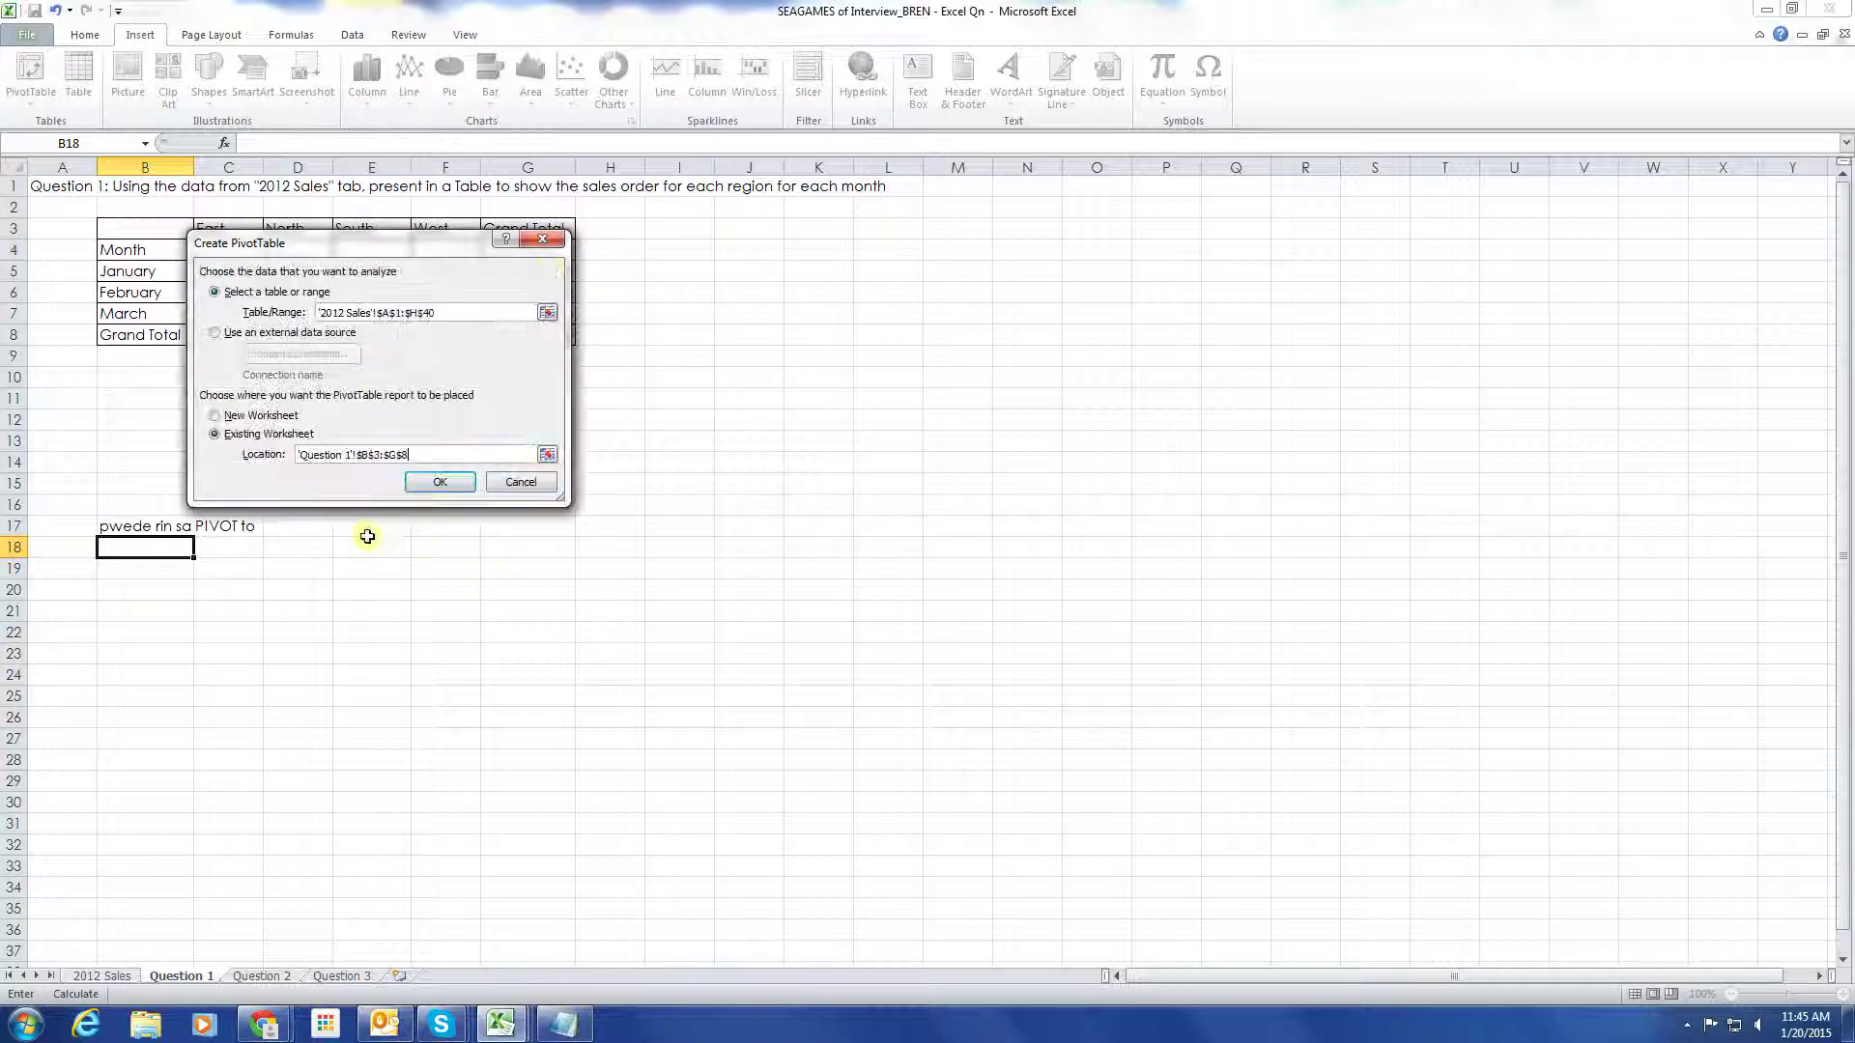
left_click(452, 481)
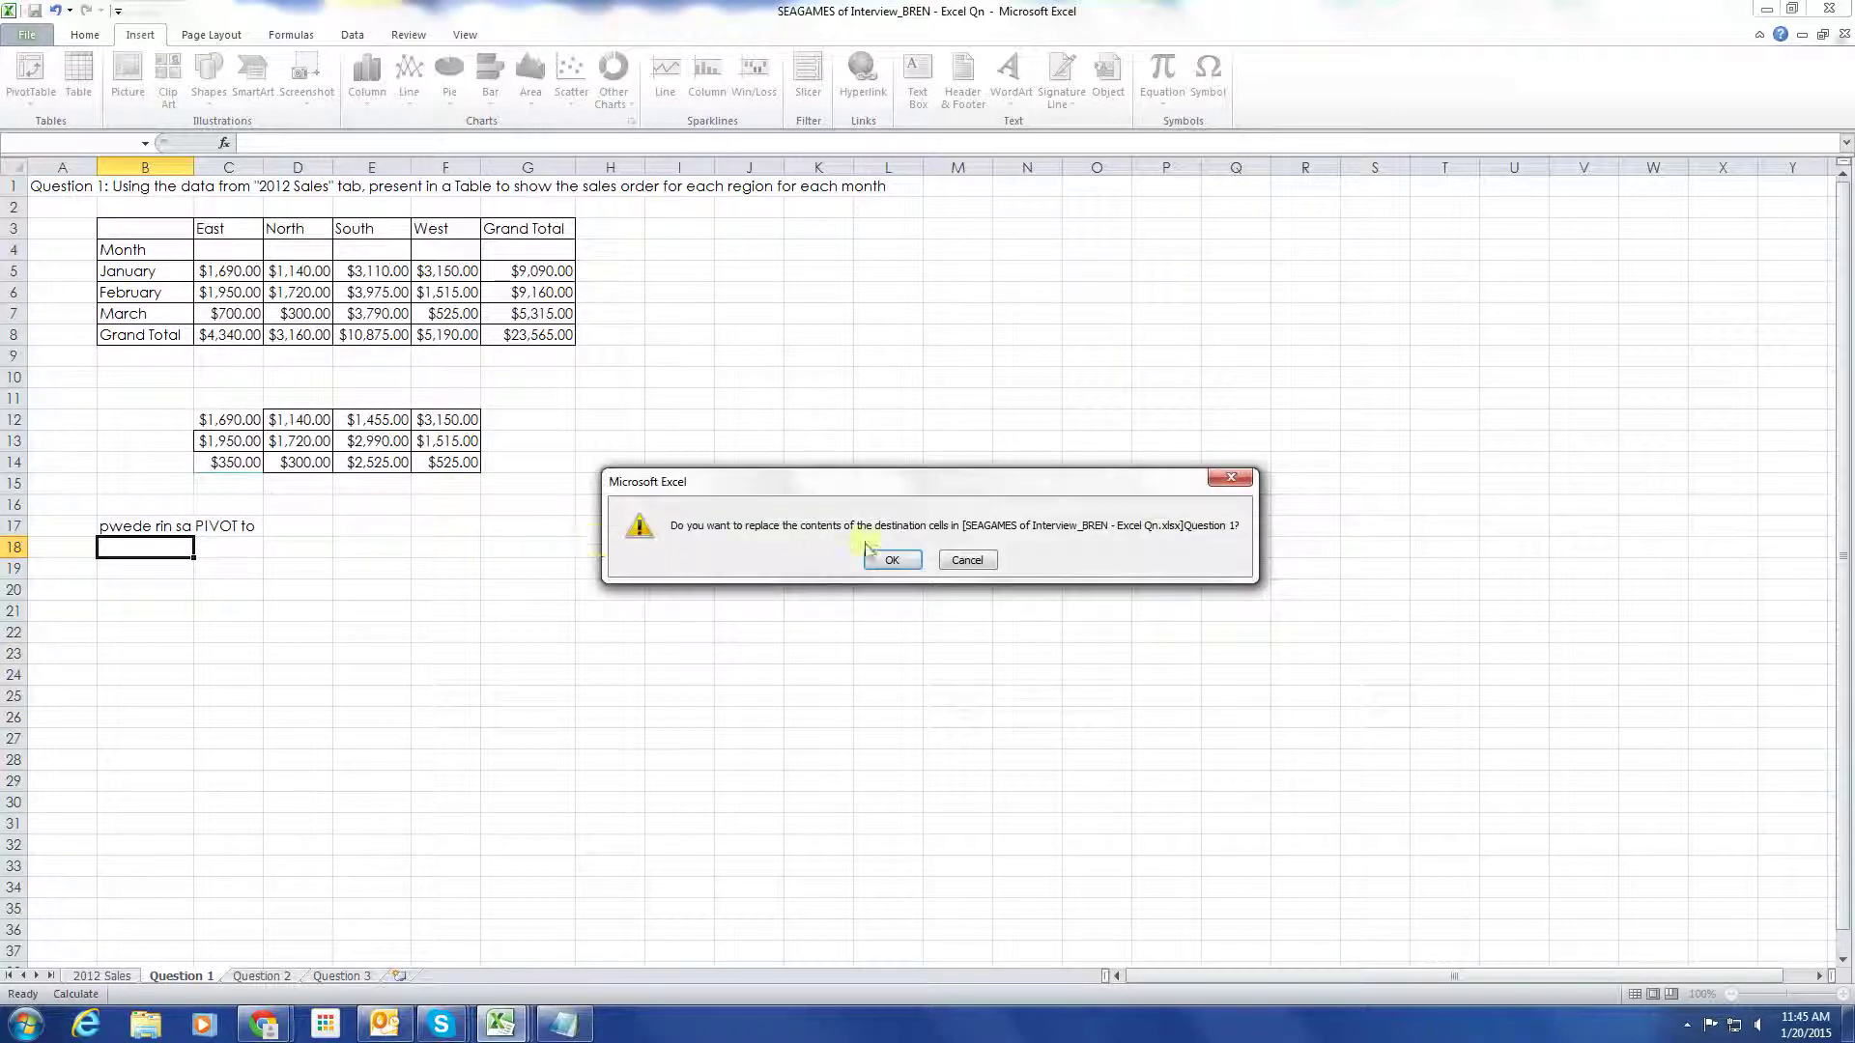
Replace the old B3 table with a pivot: Month rows, Region columns, Sum of Order Amount
left_click(889, 560)
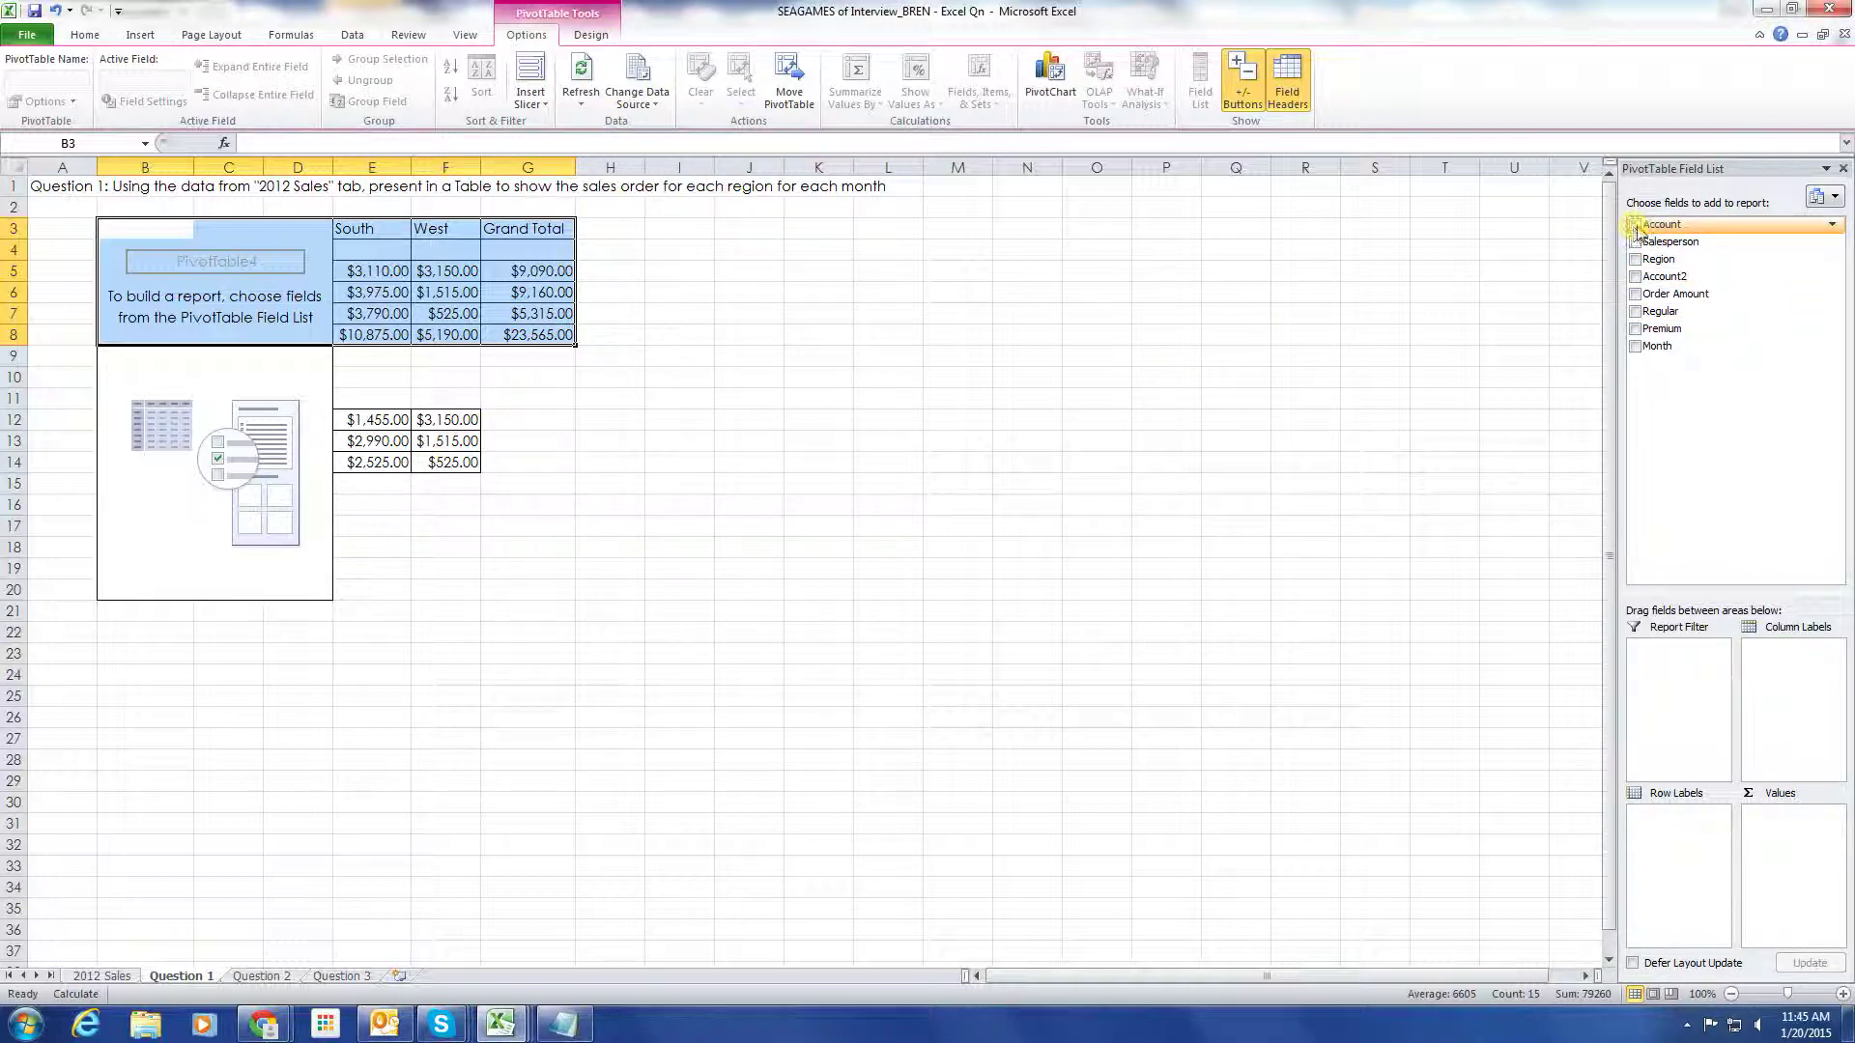
left_click(1636, 346)
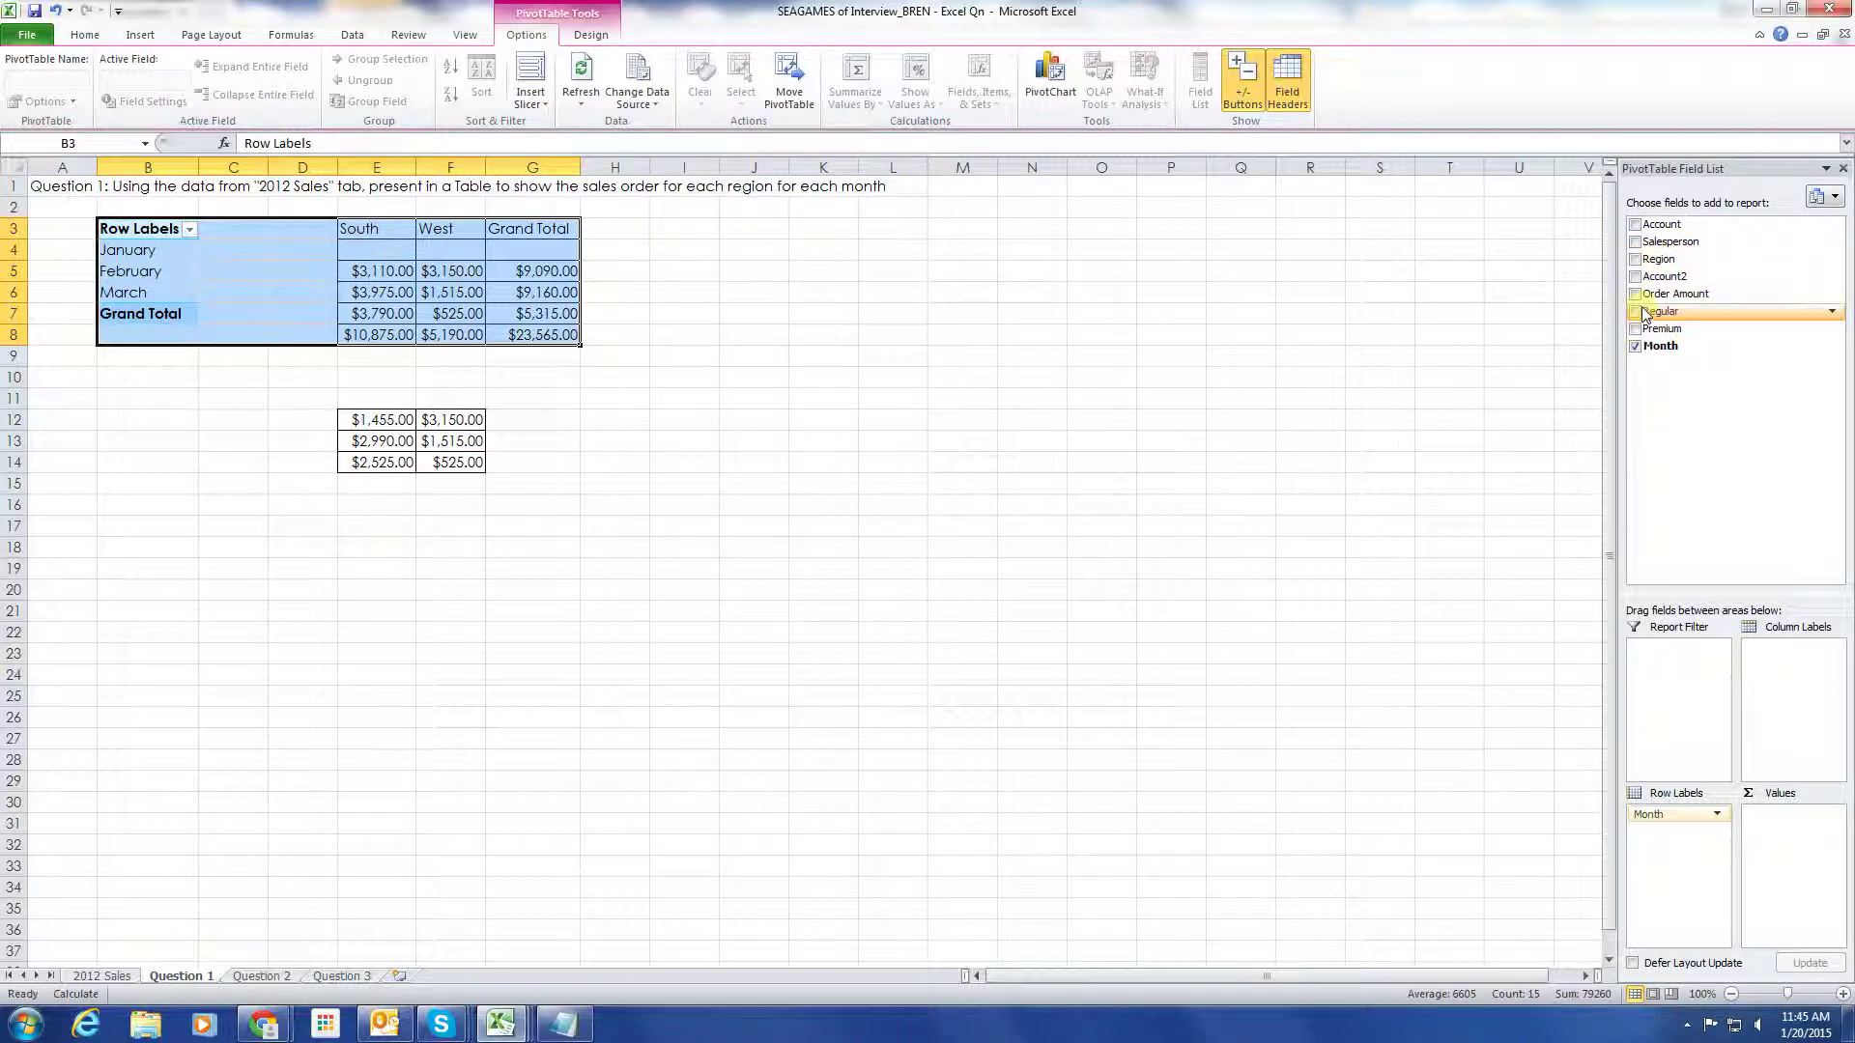
left_click(1634, 259)
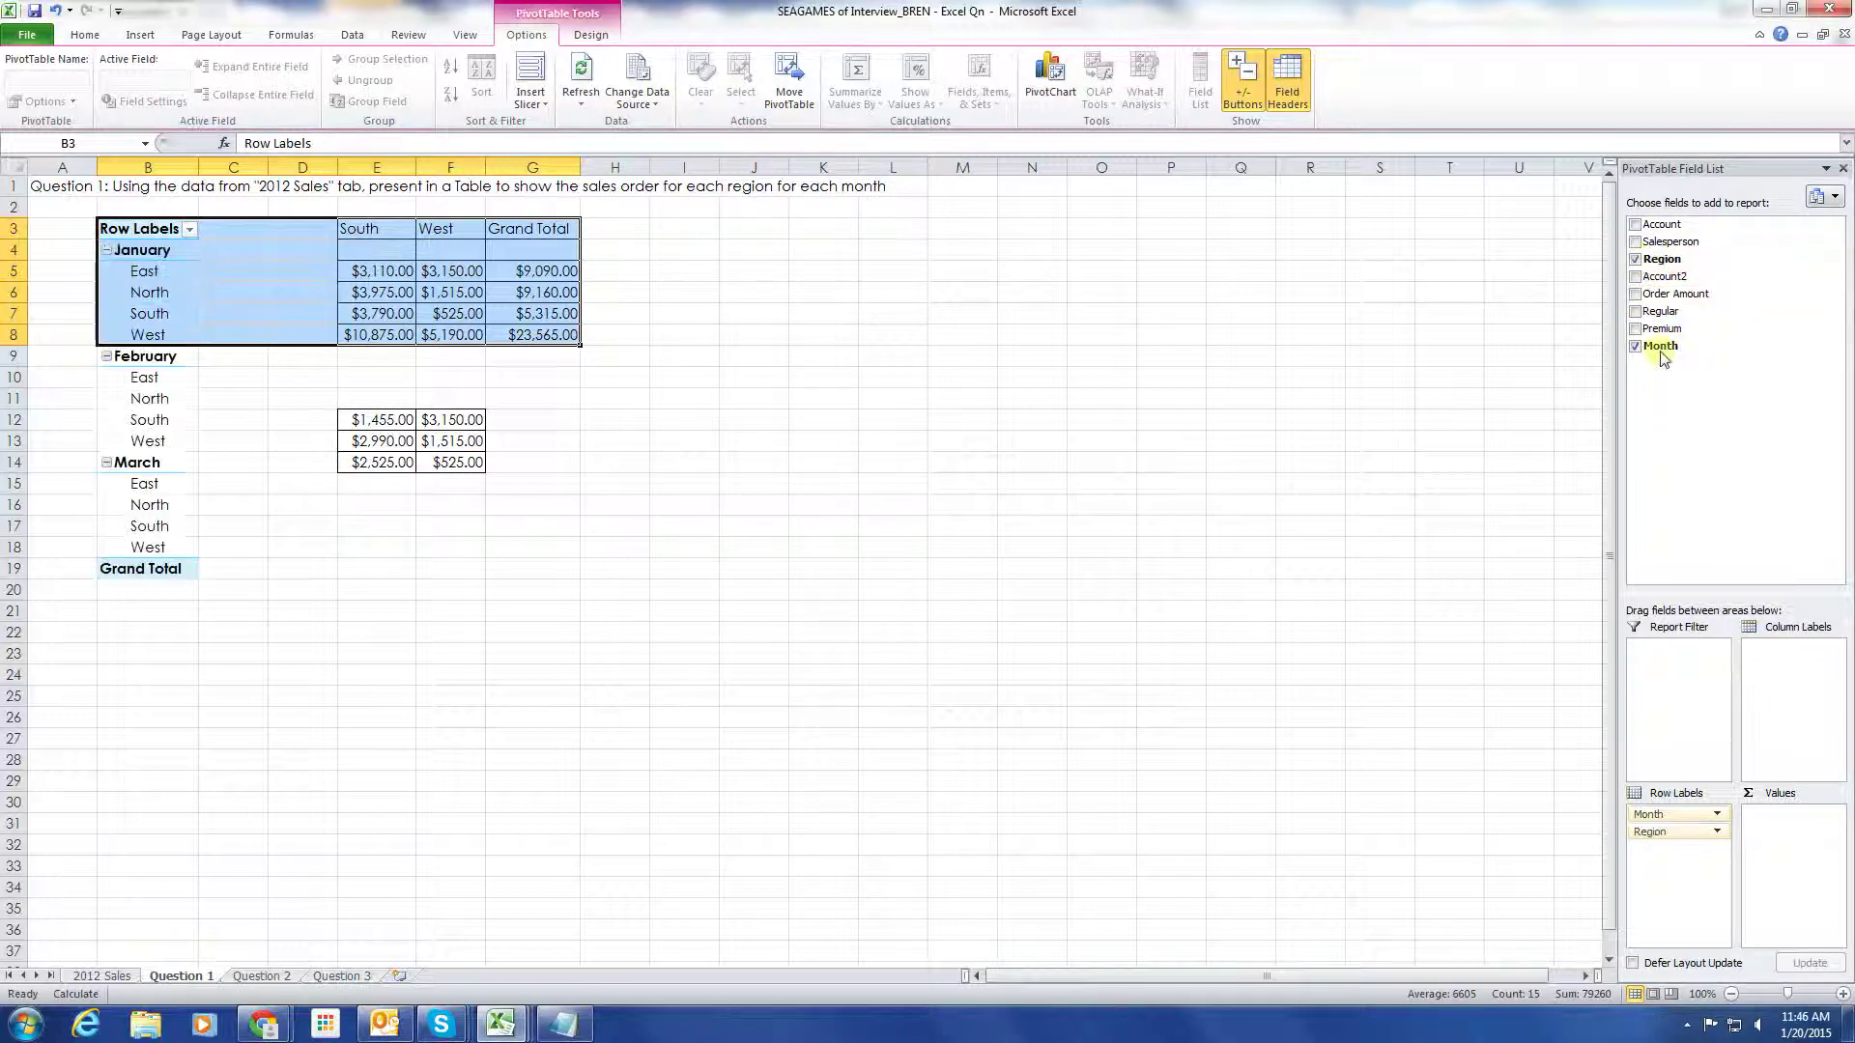
left_click_drag(1681, 832, 1779, 657)
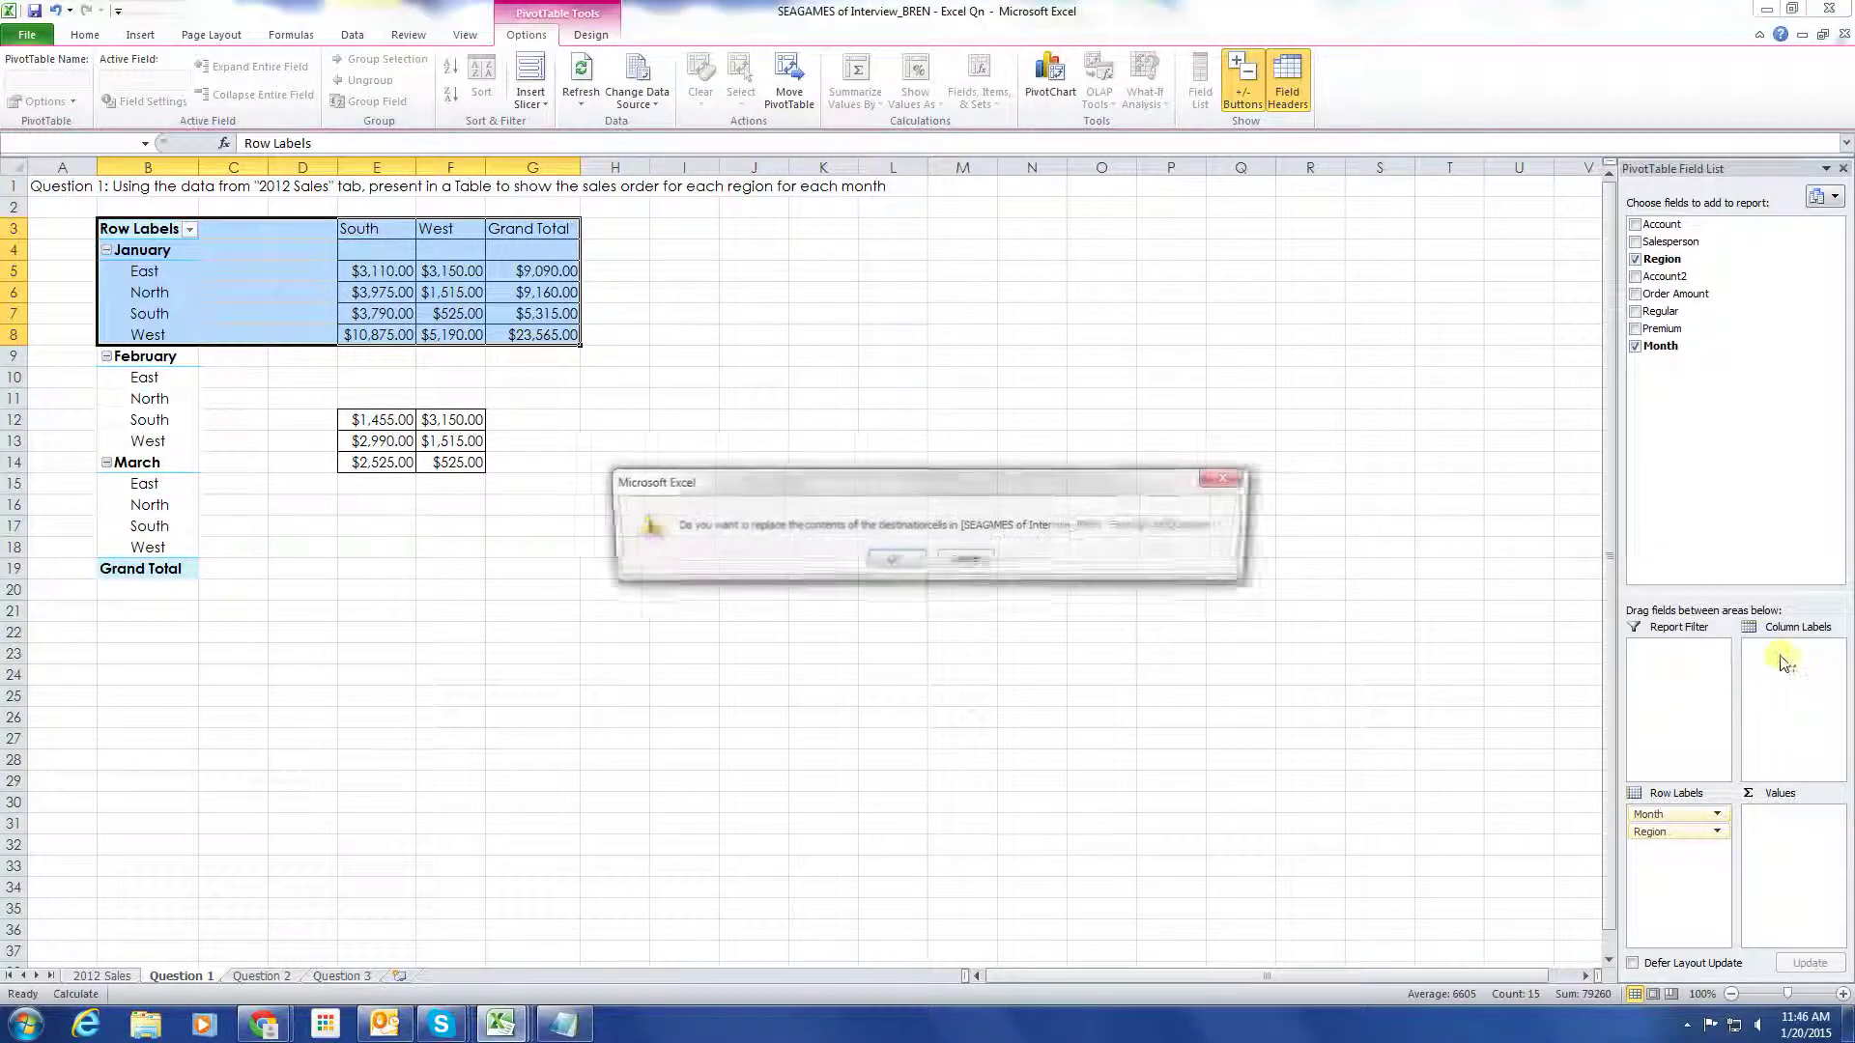
left_click(885, 561)
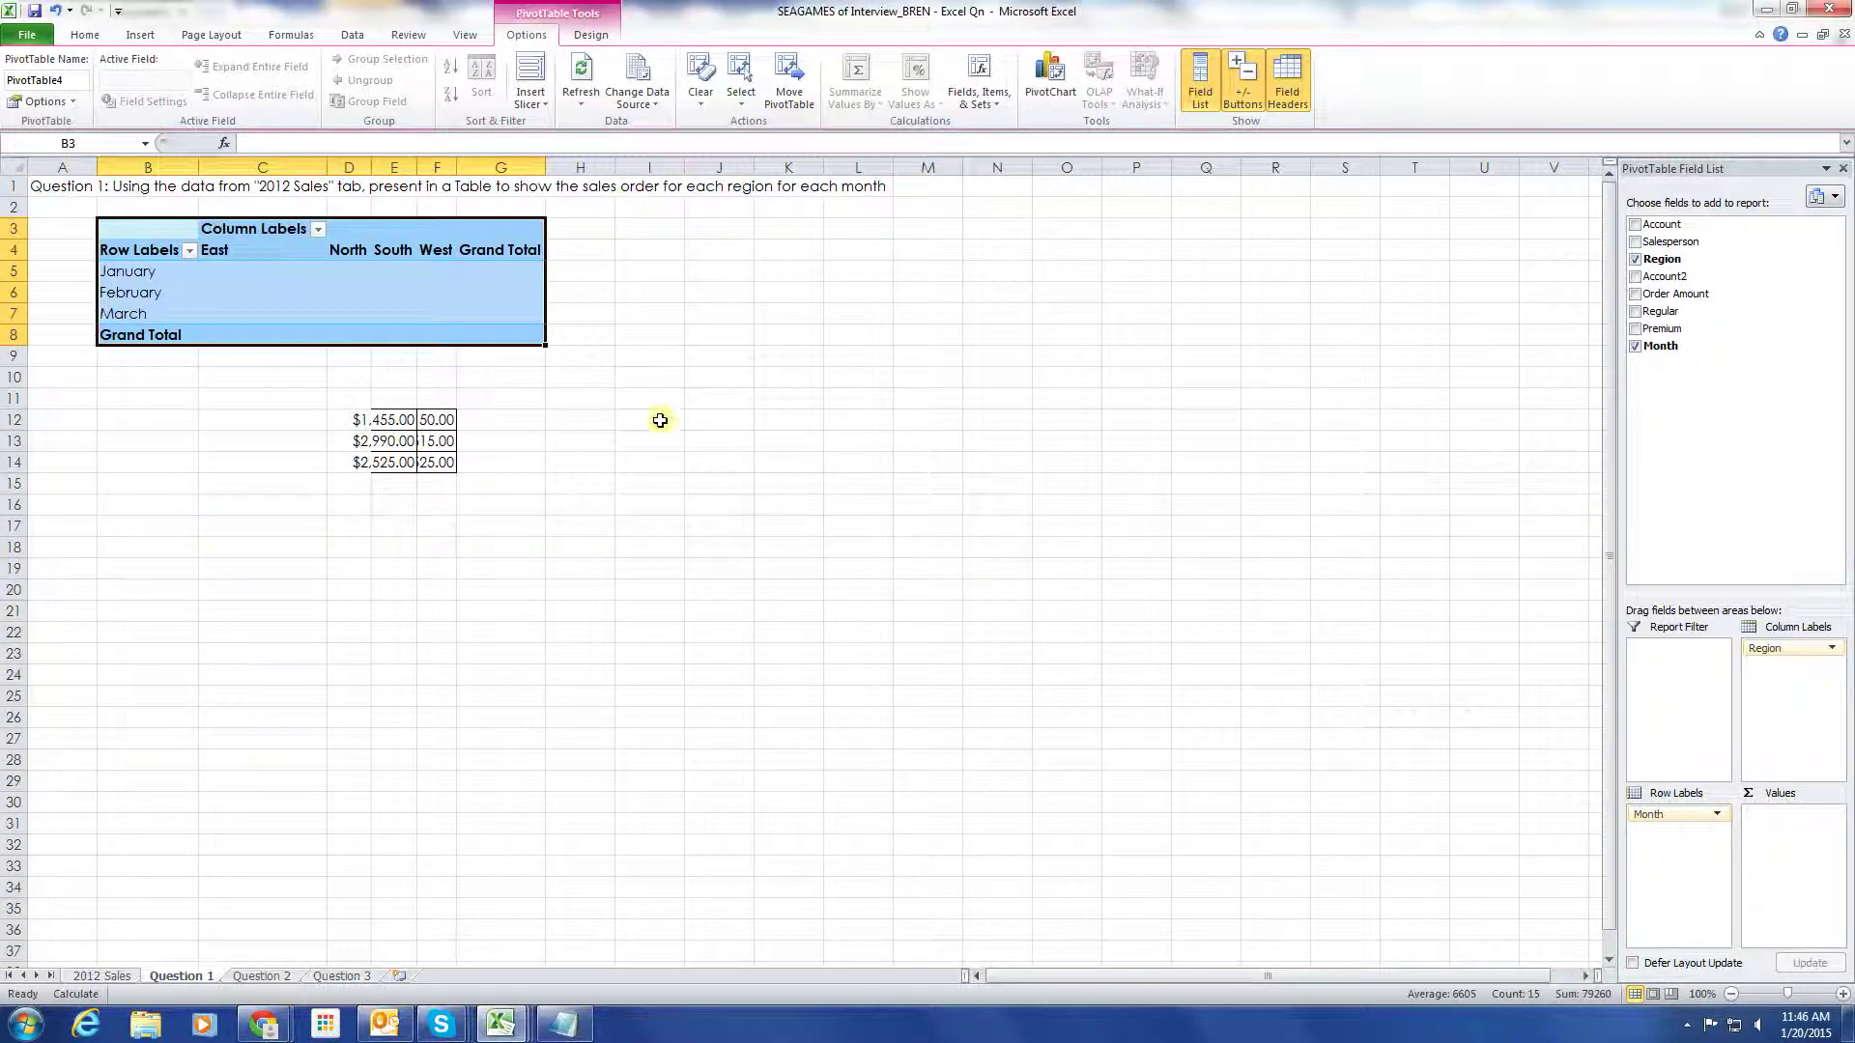
left_click(1634, 295)
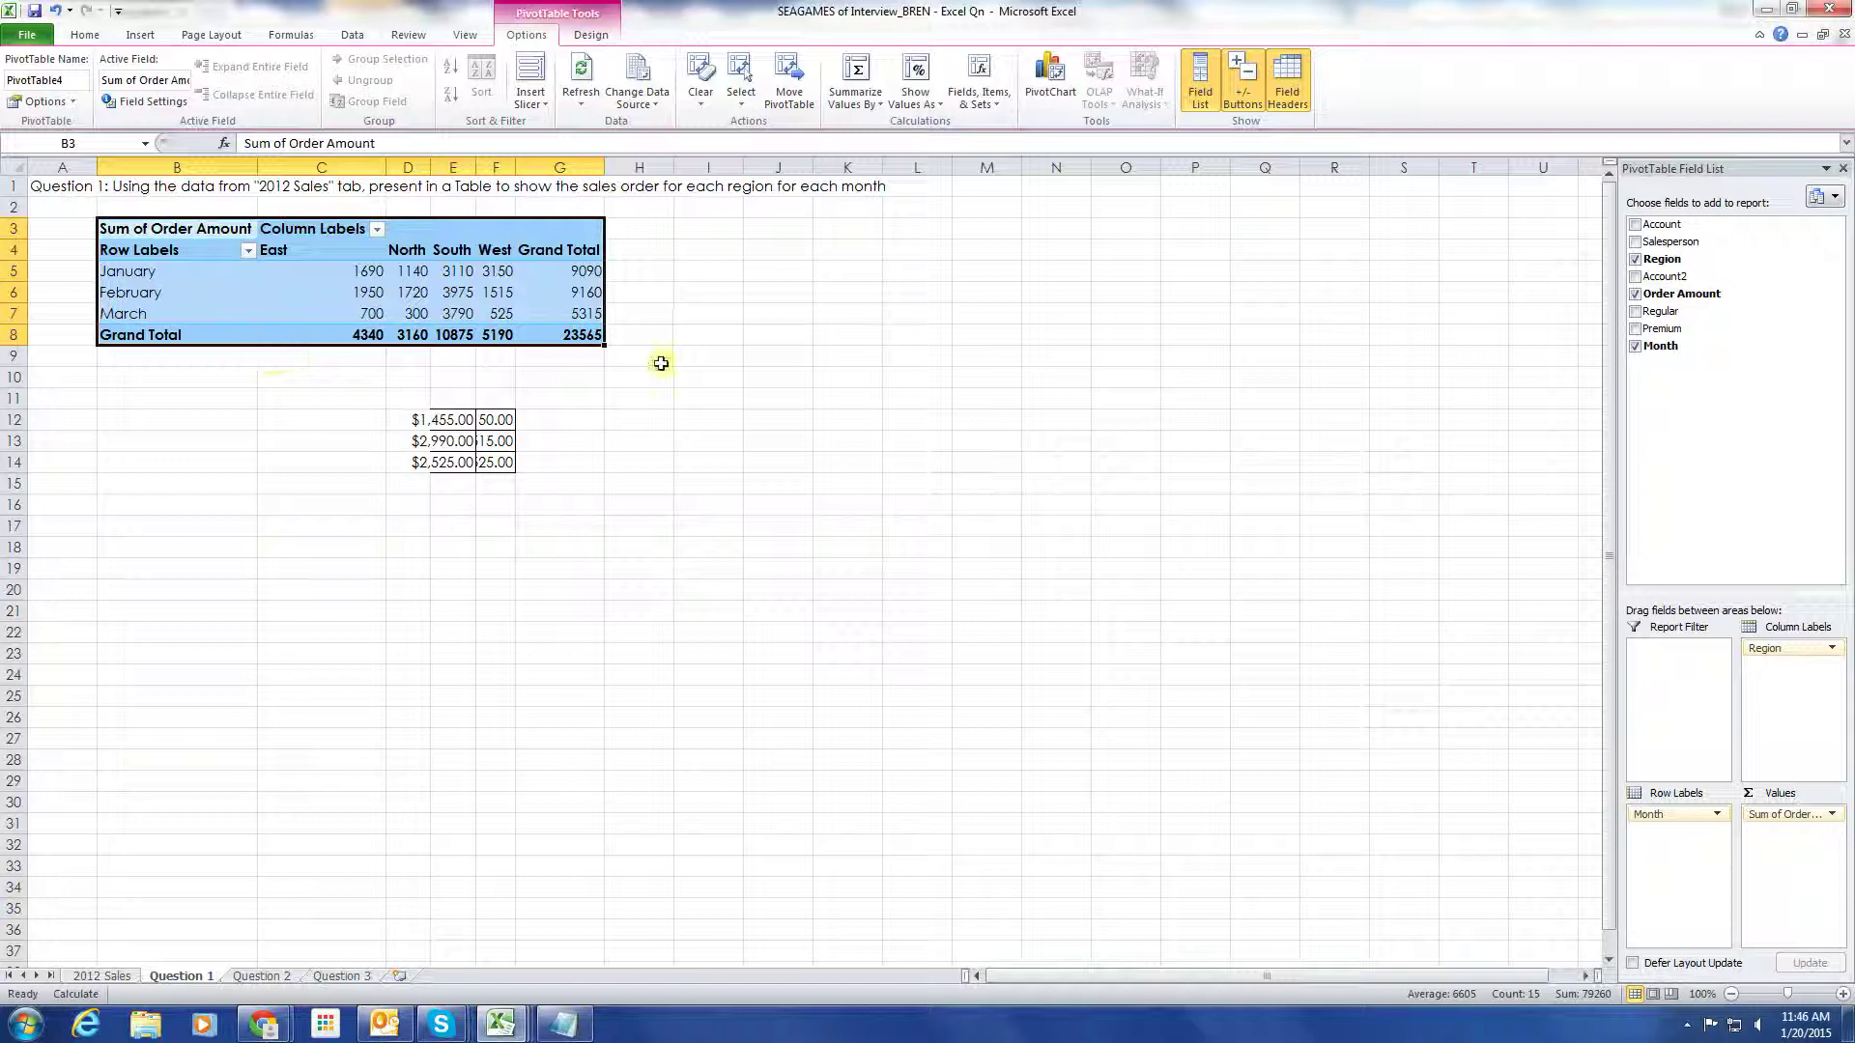
left_click(553, 398)
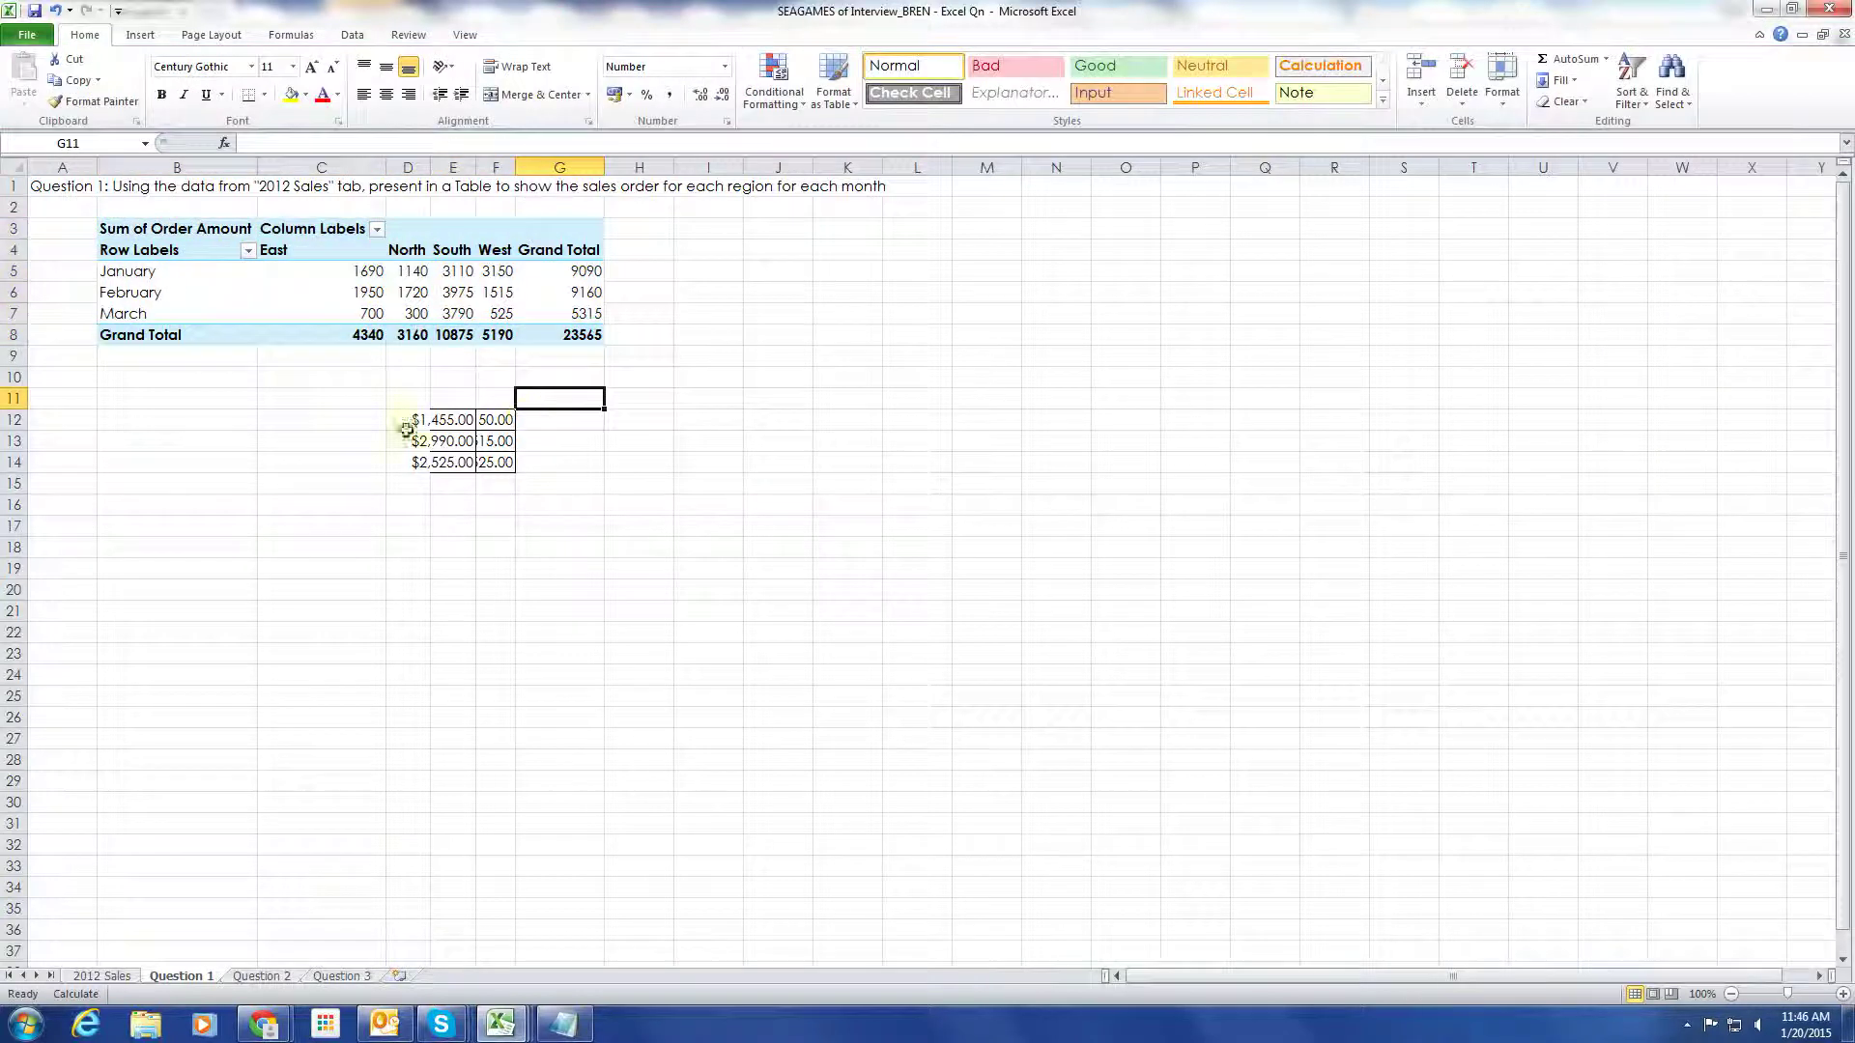
Review the pivot totals, including the 23565 grand total, and save the workbook
left_click(550, 334)
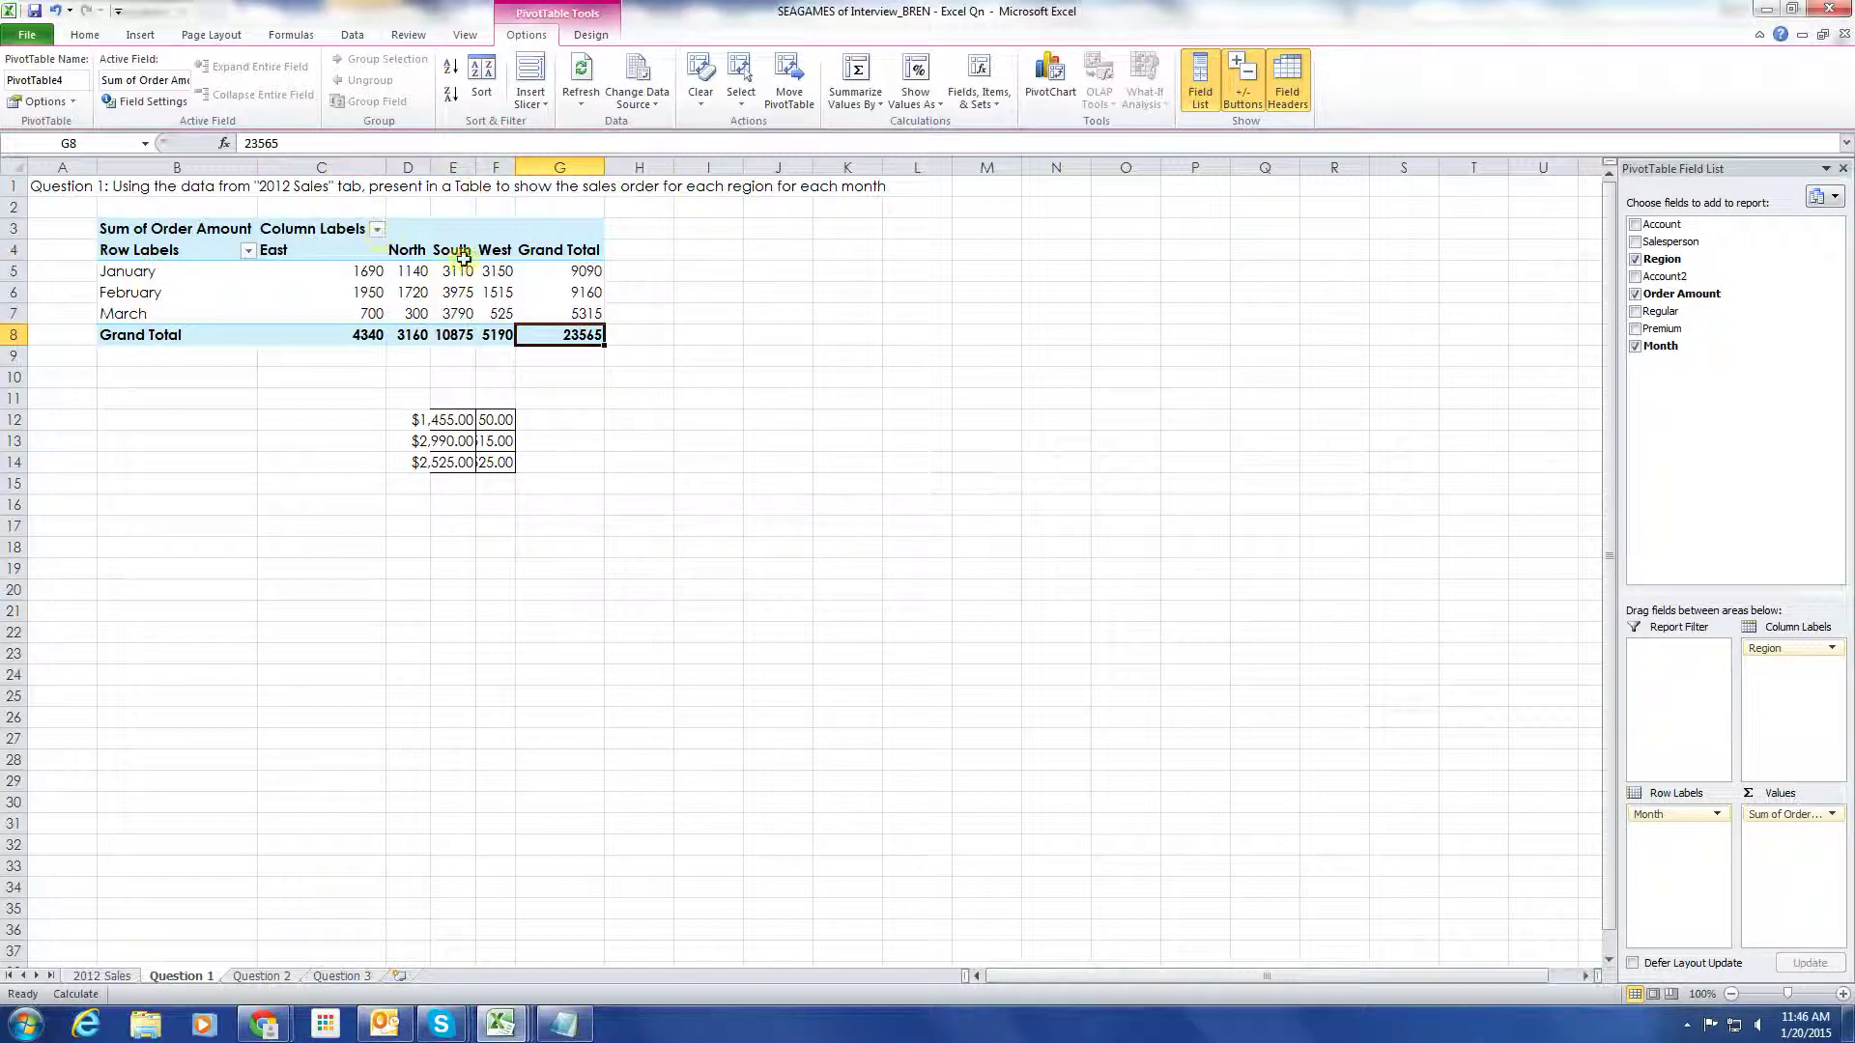
left_click(372, 253)
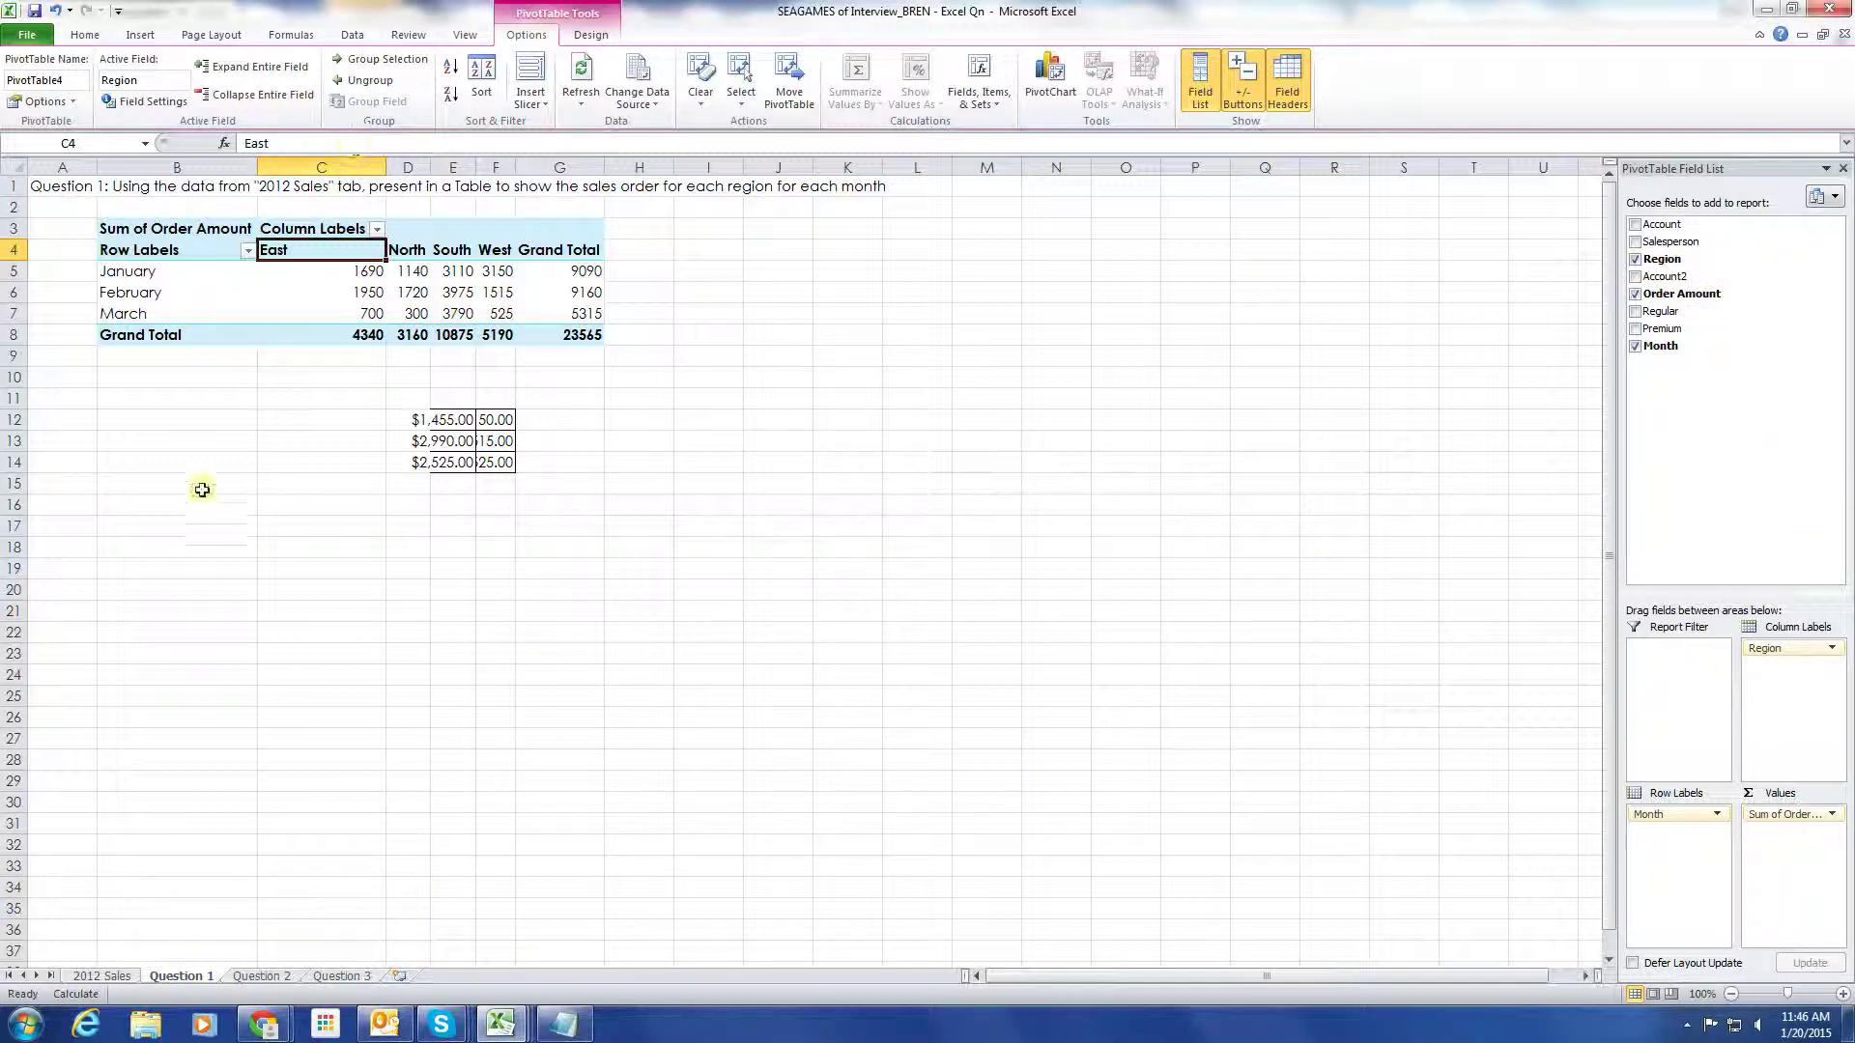
left_click(36, 12)
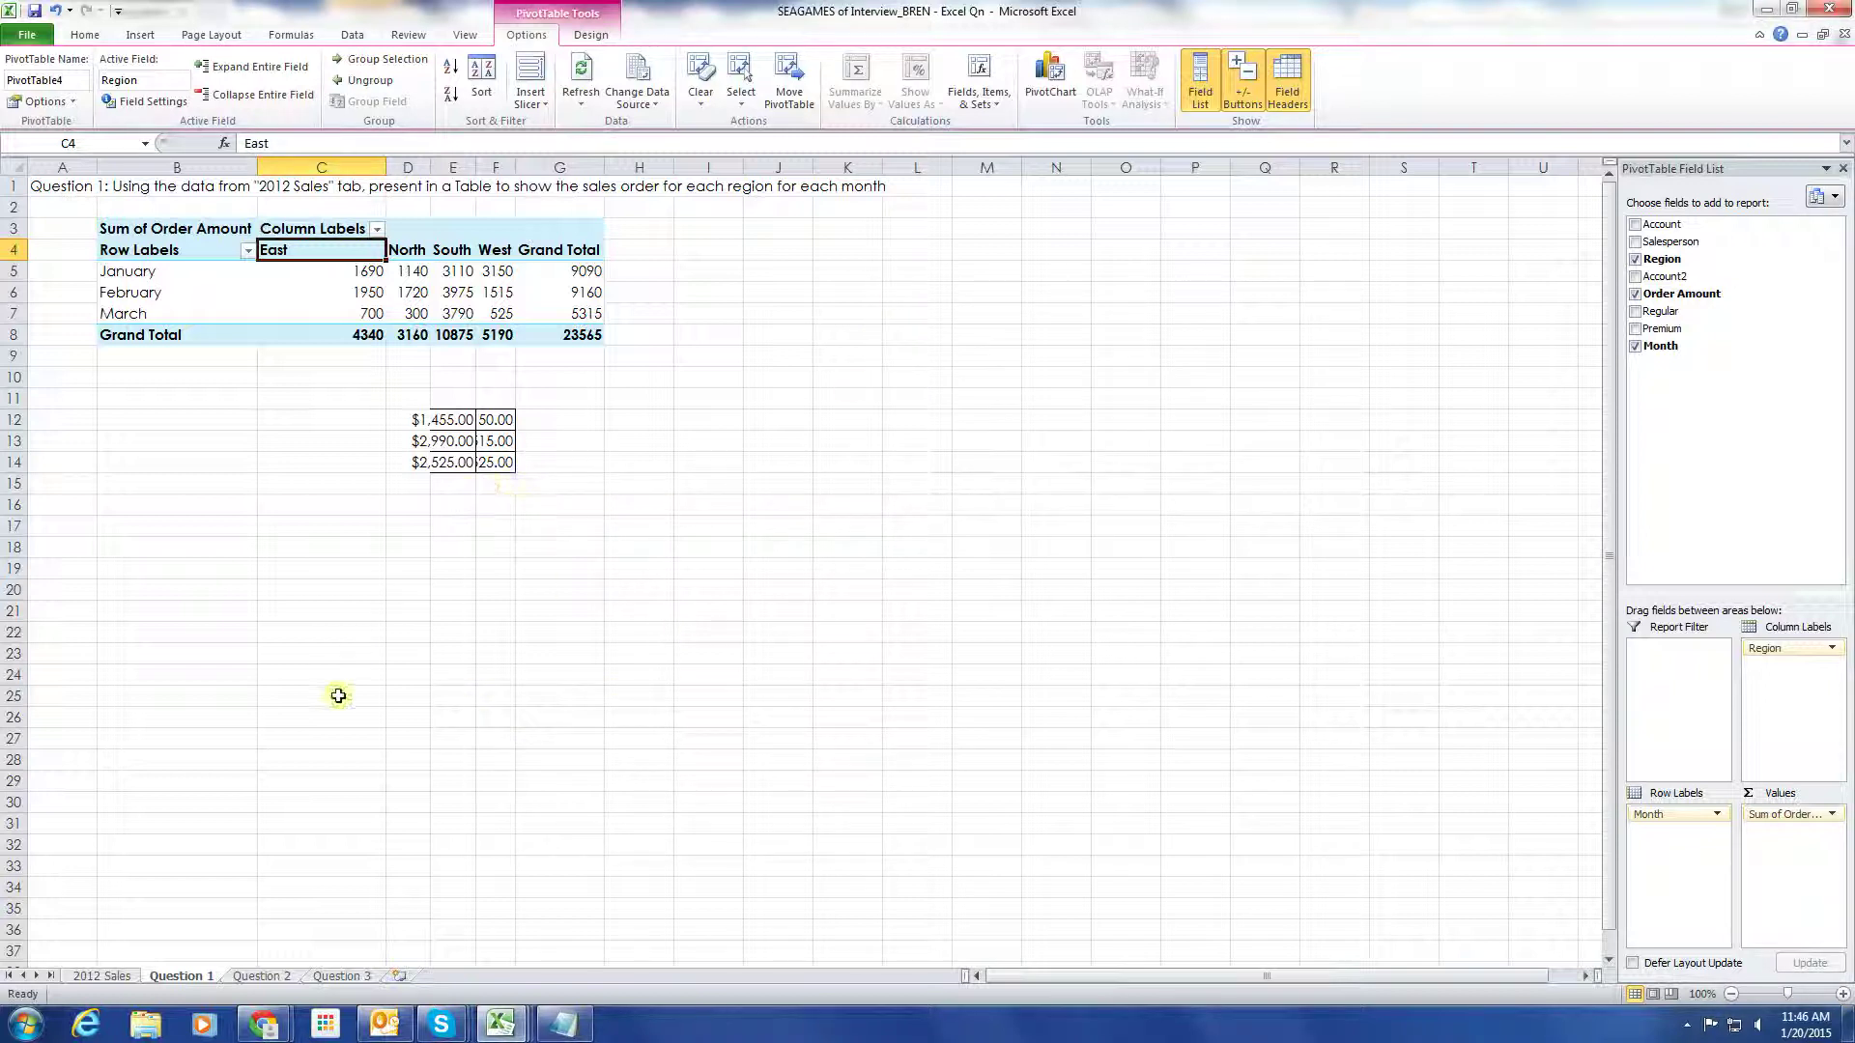
left_click(1687, 1026)
mouse_move(1731, 863)
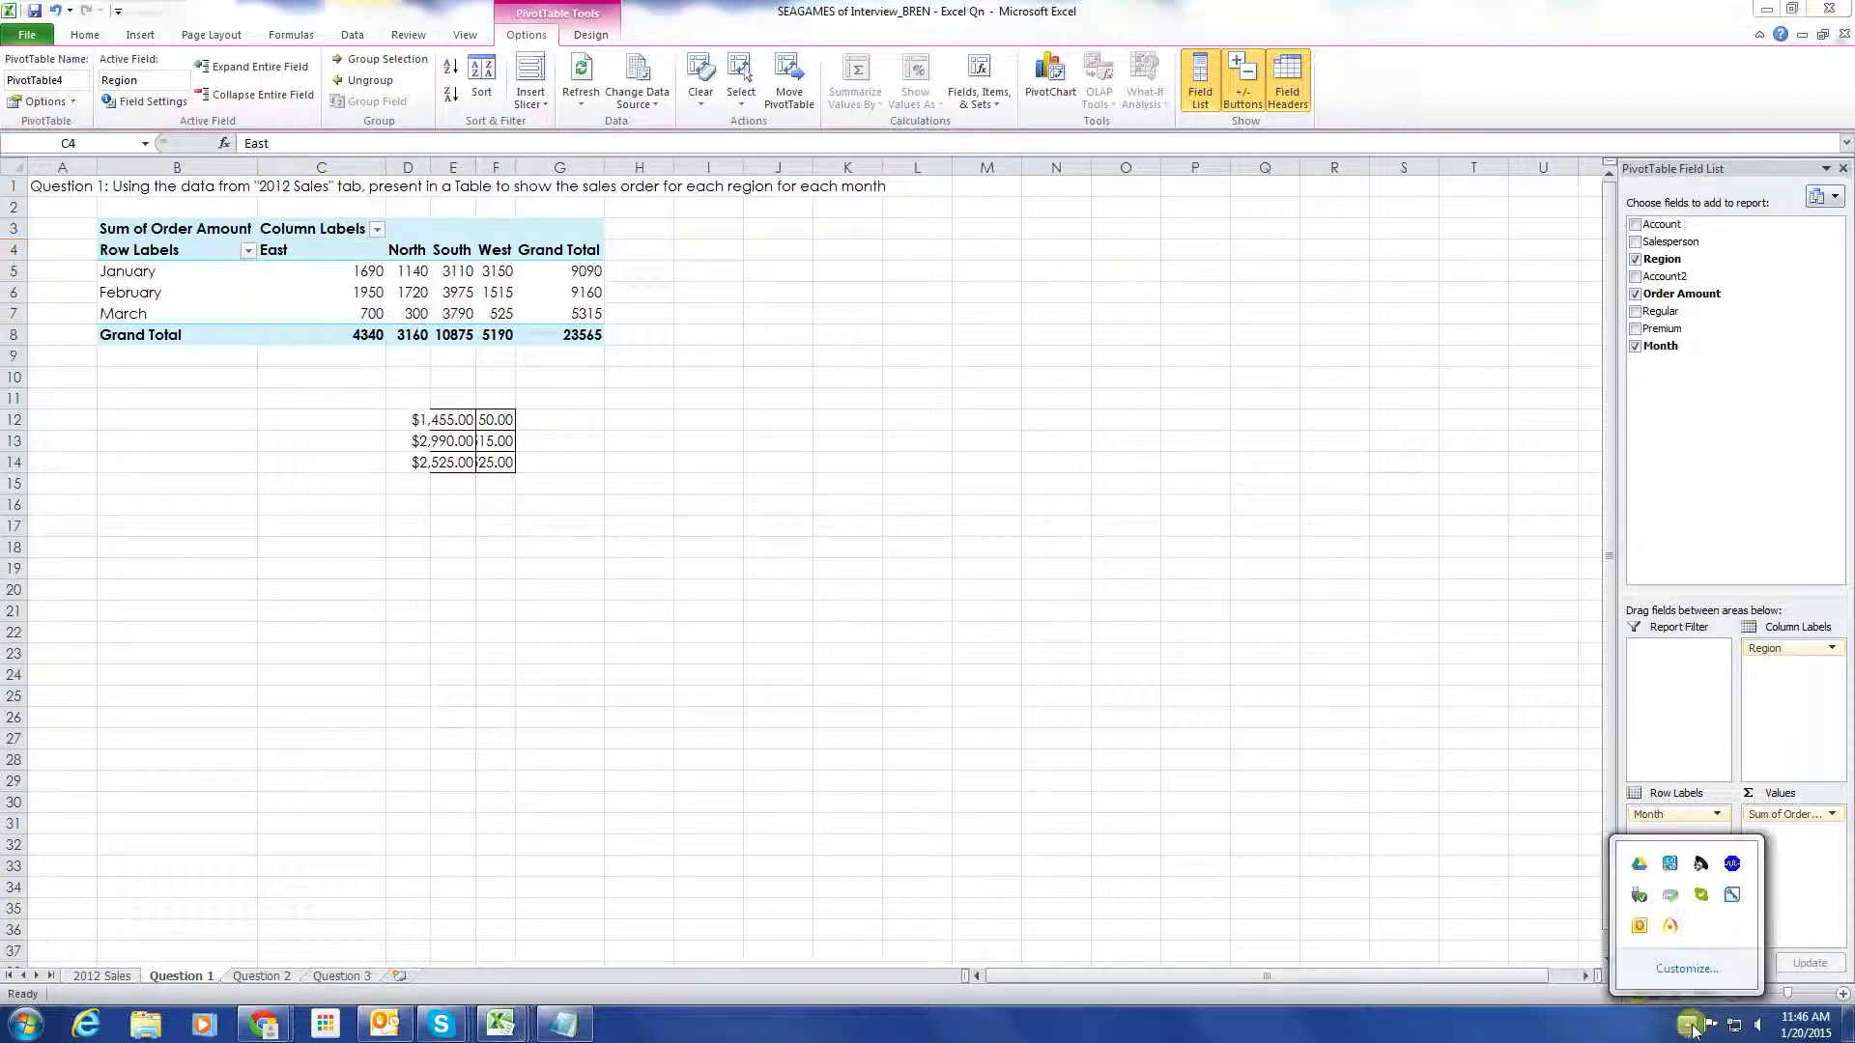